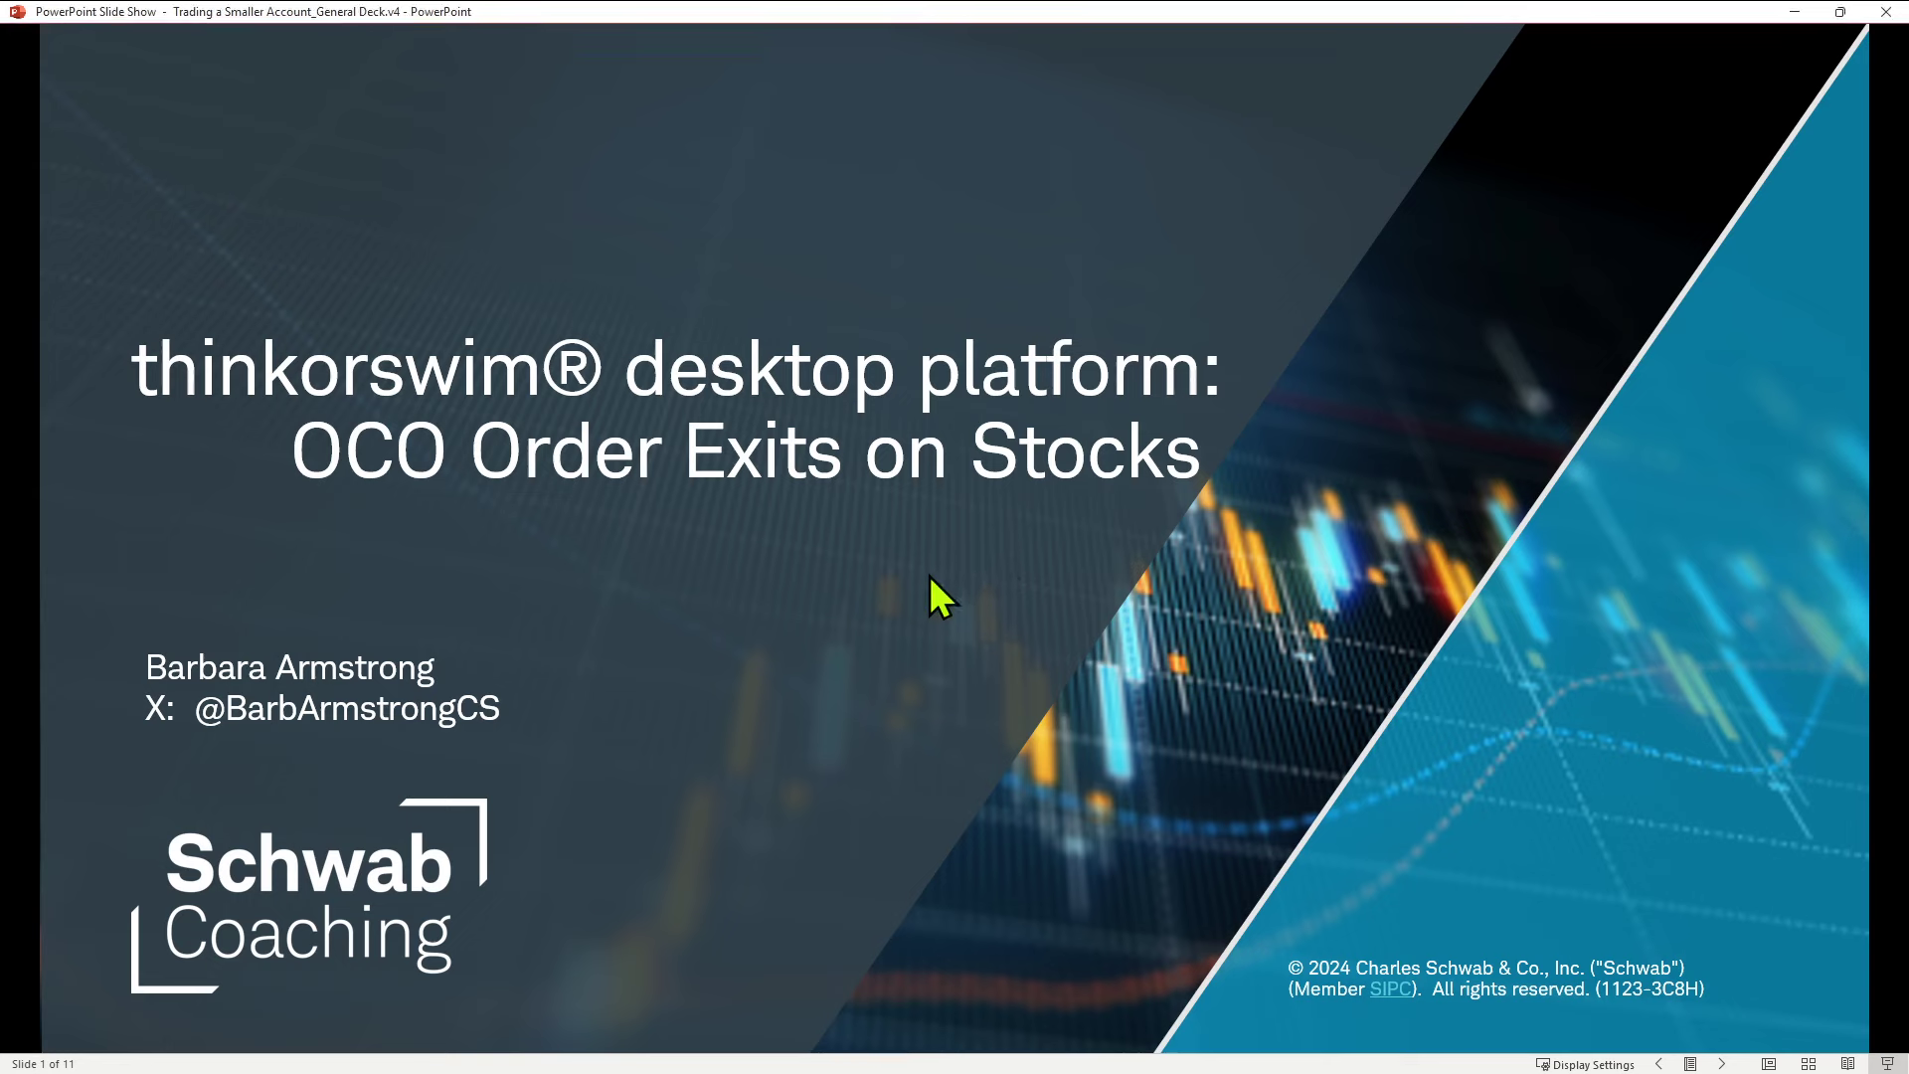
Advance the slide show to slide 2, the Disclosures page.
left_click(931, 580)
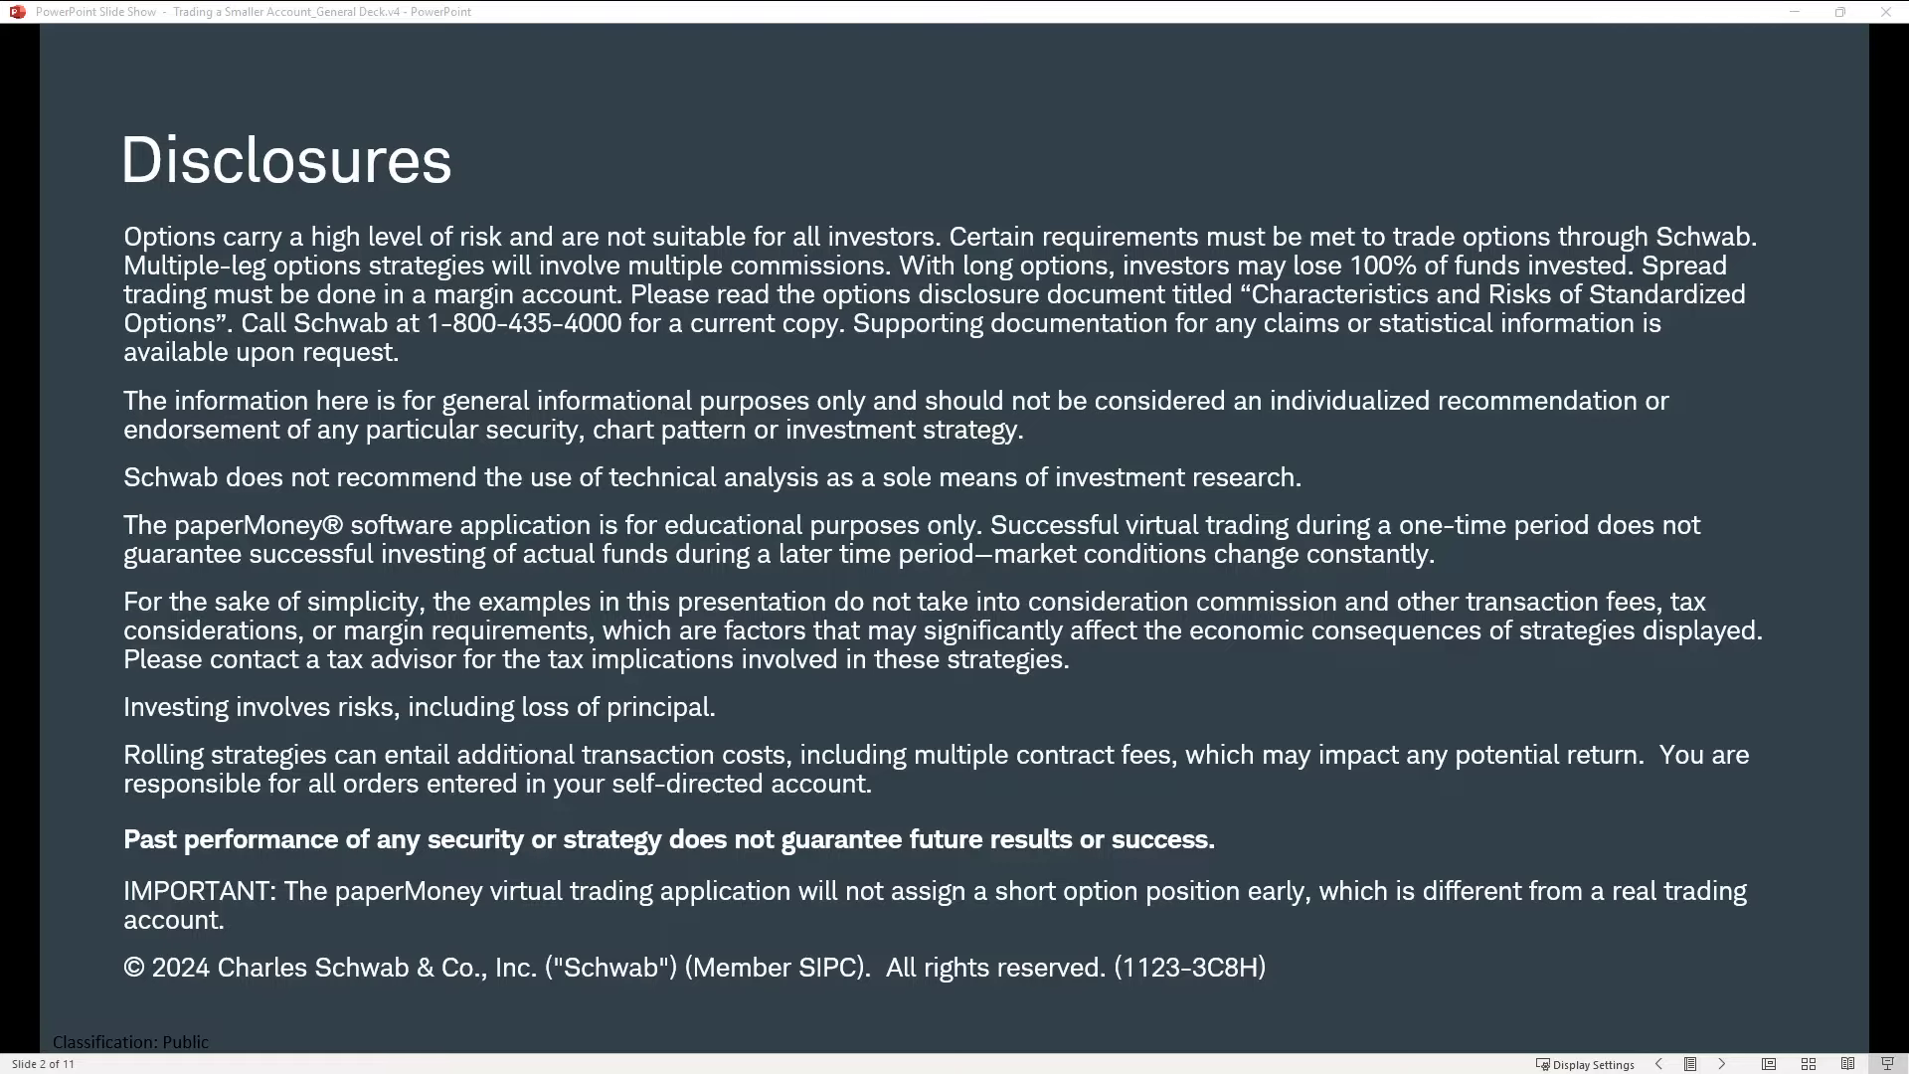
Switch to thinkorswim, show the BAC daily chart and enlarge its price pane.
key("alt+Tab")
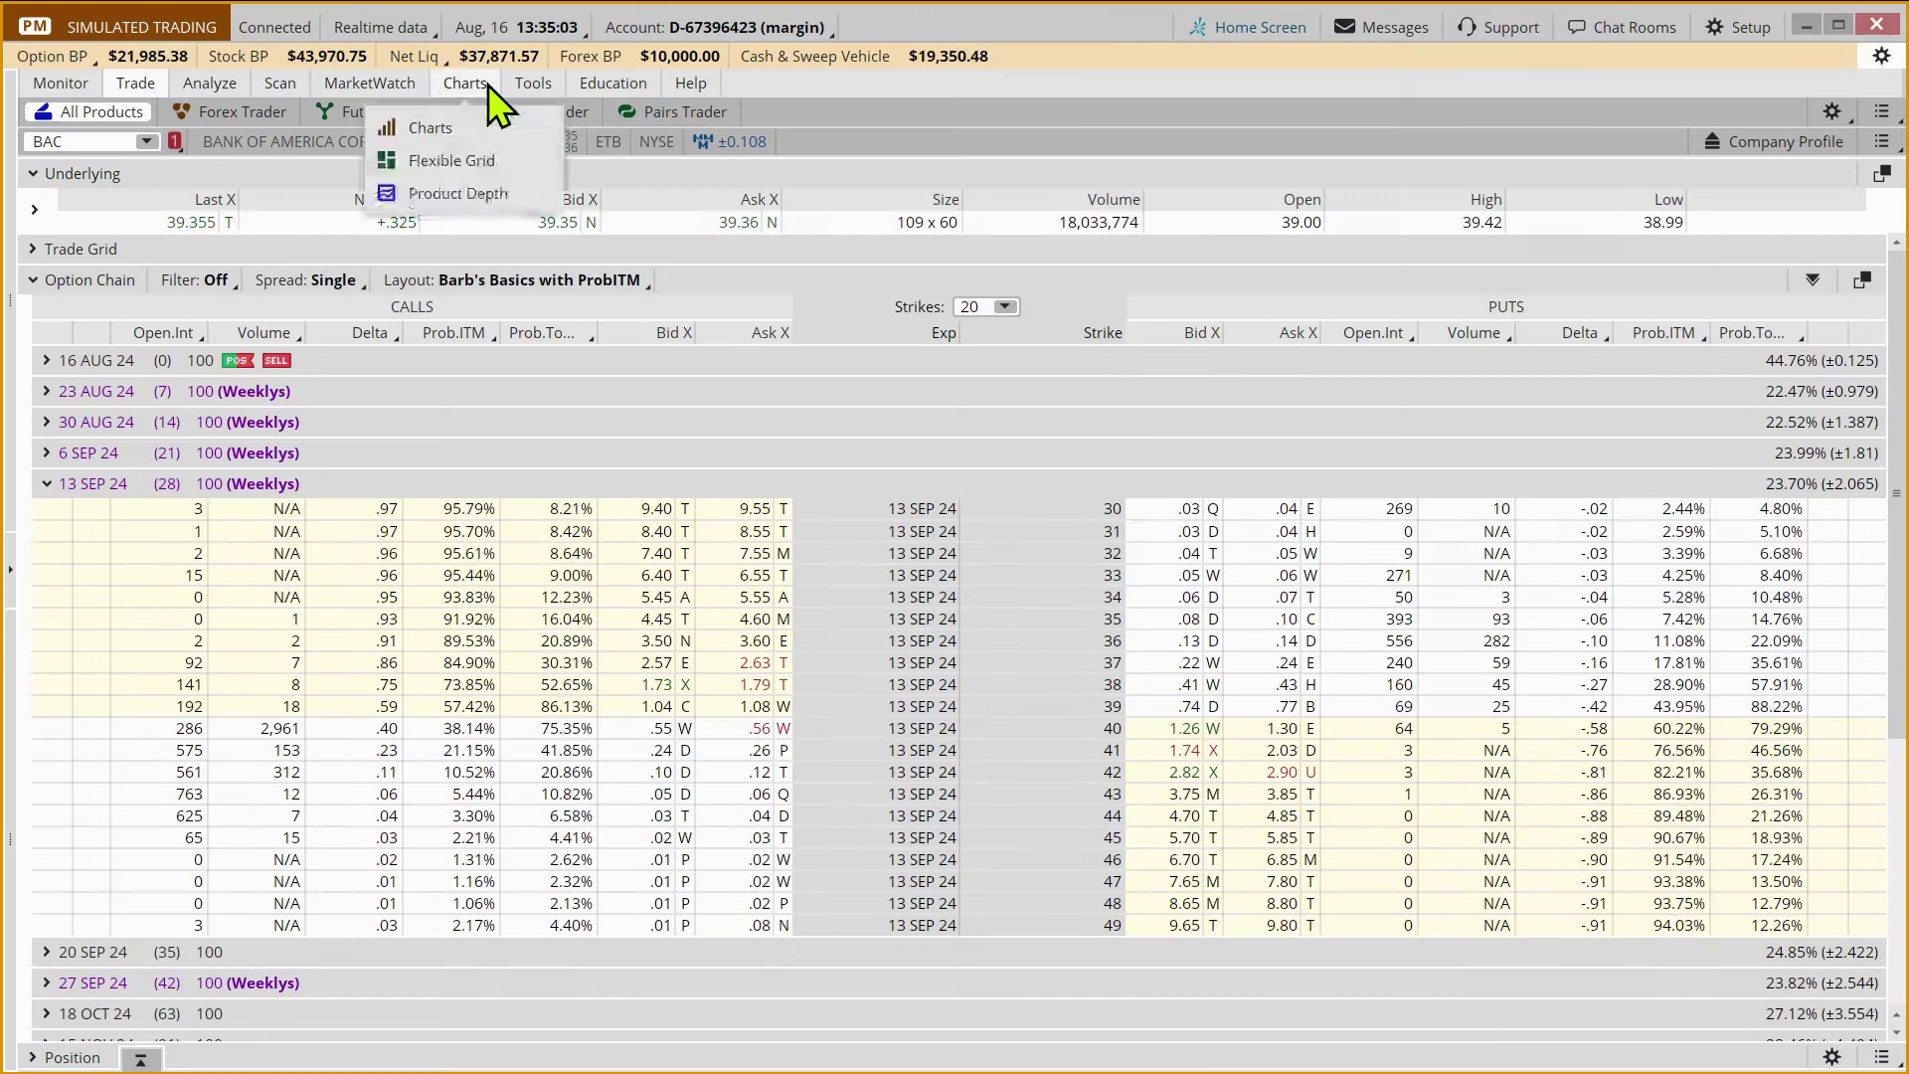
left_click(487, 86)
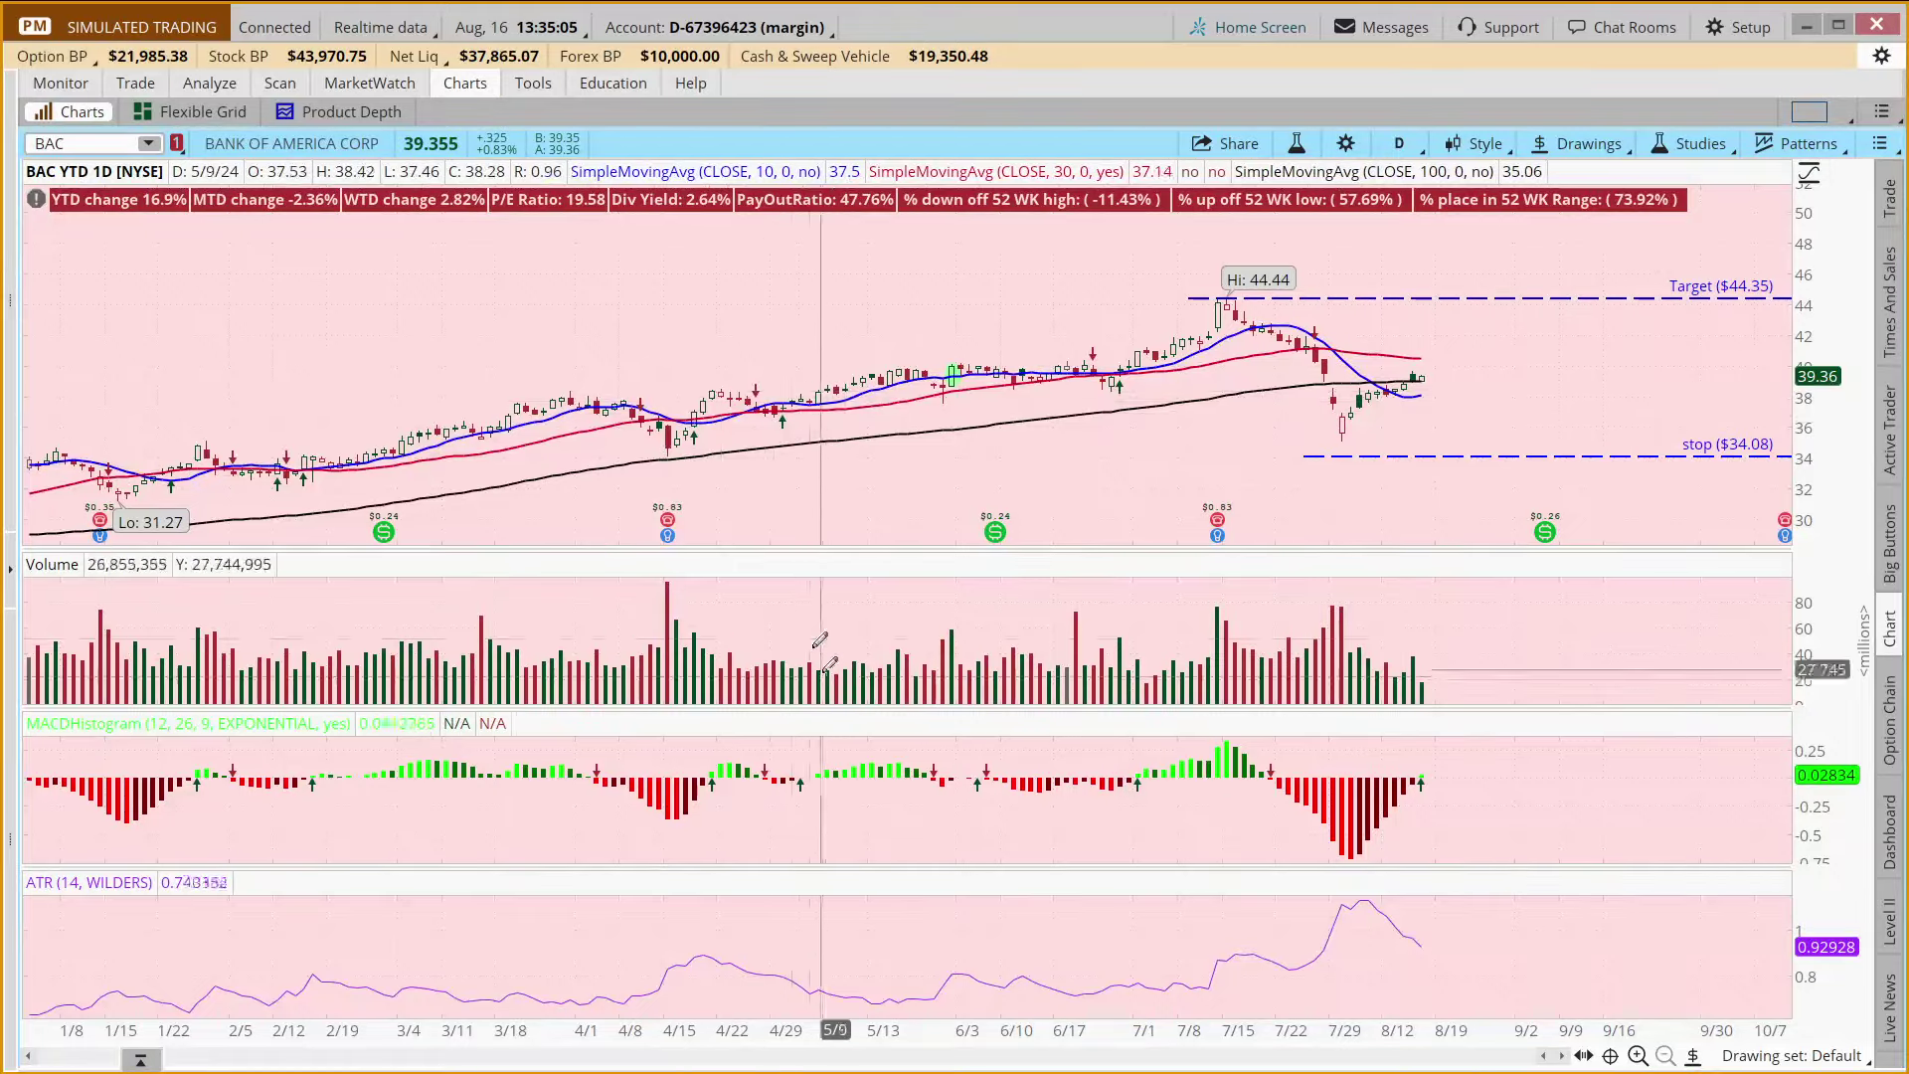
left_click_drag(865, 549, 875, 768)
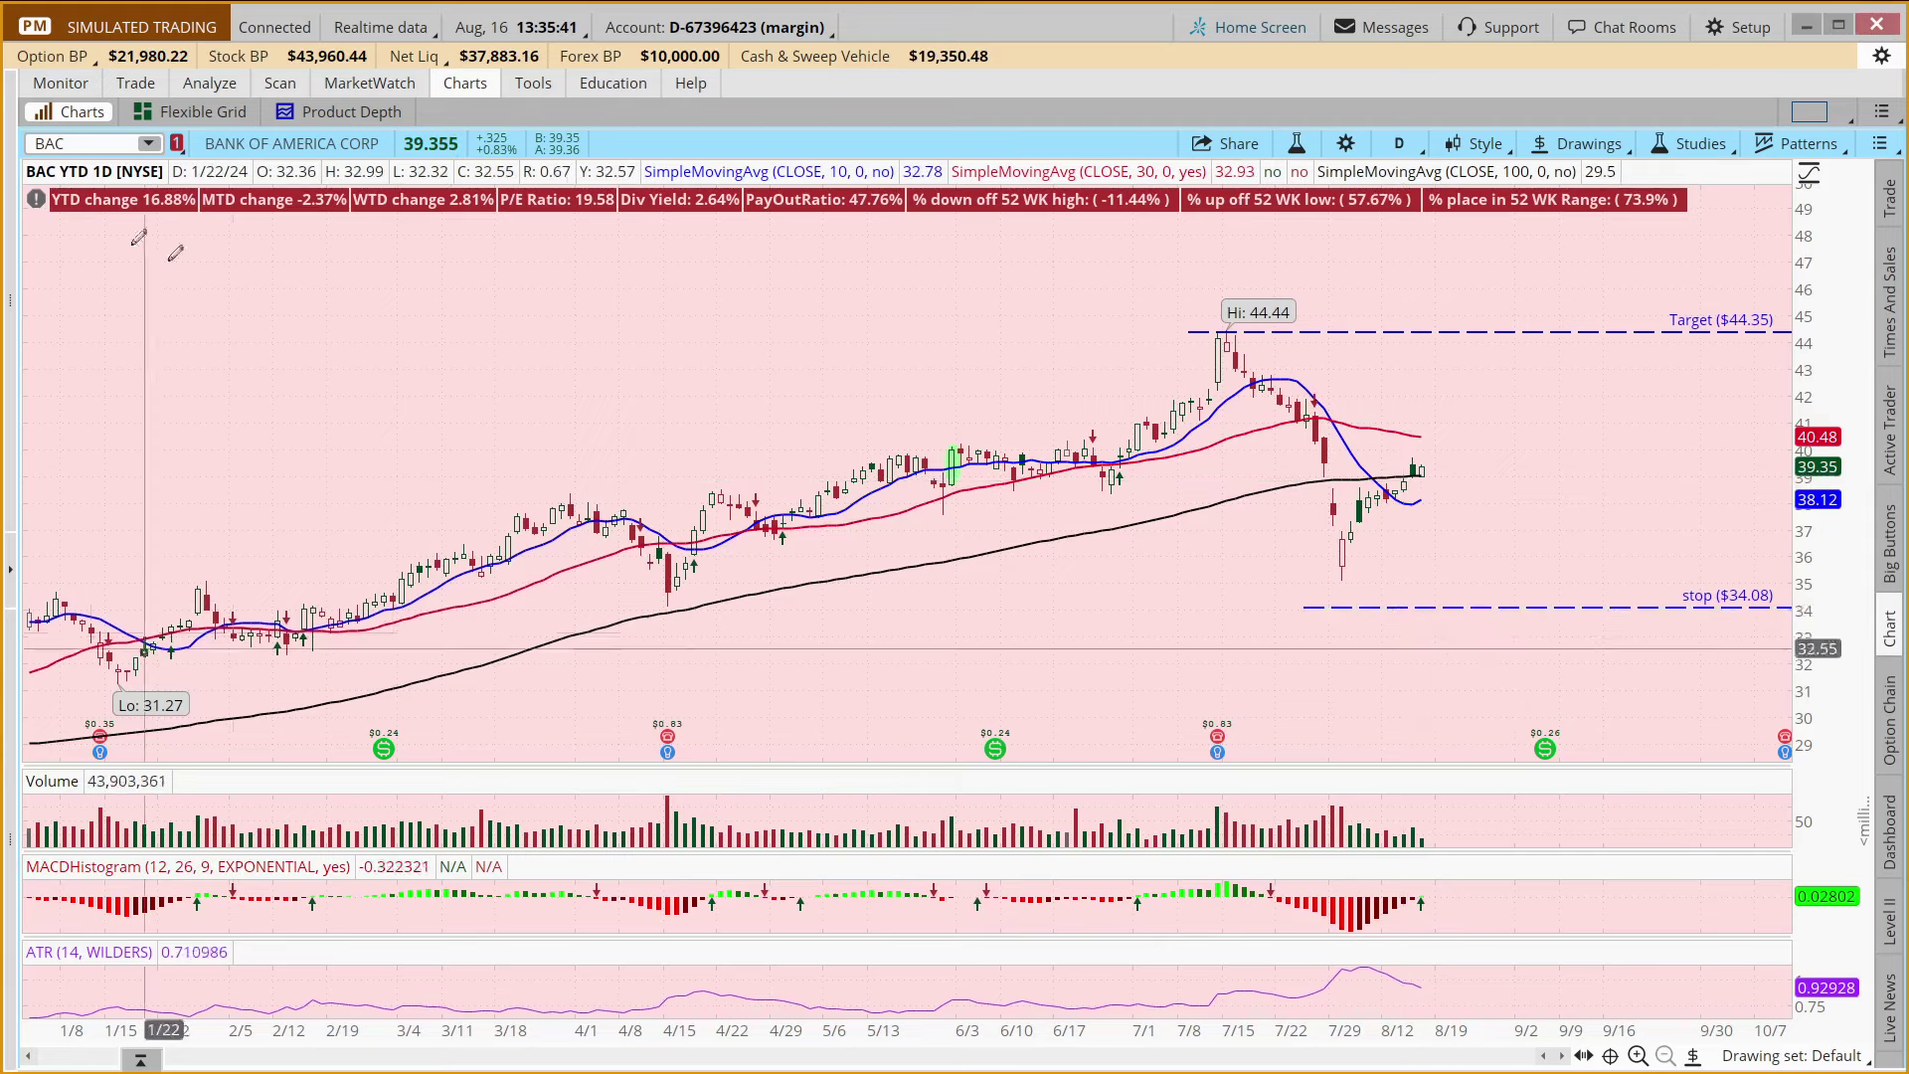
Under Monitor > Activity and Positions, bring up the closing-order menu for the 100 BAC shares.
left_click(59, 85)
left_click(57, 89)
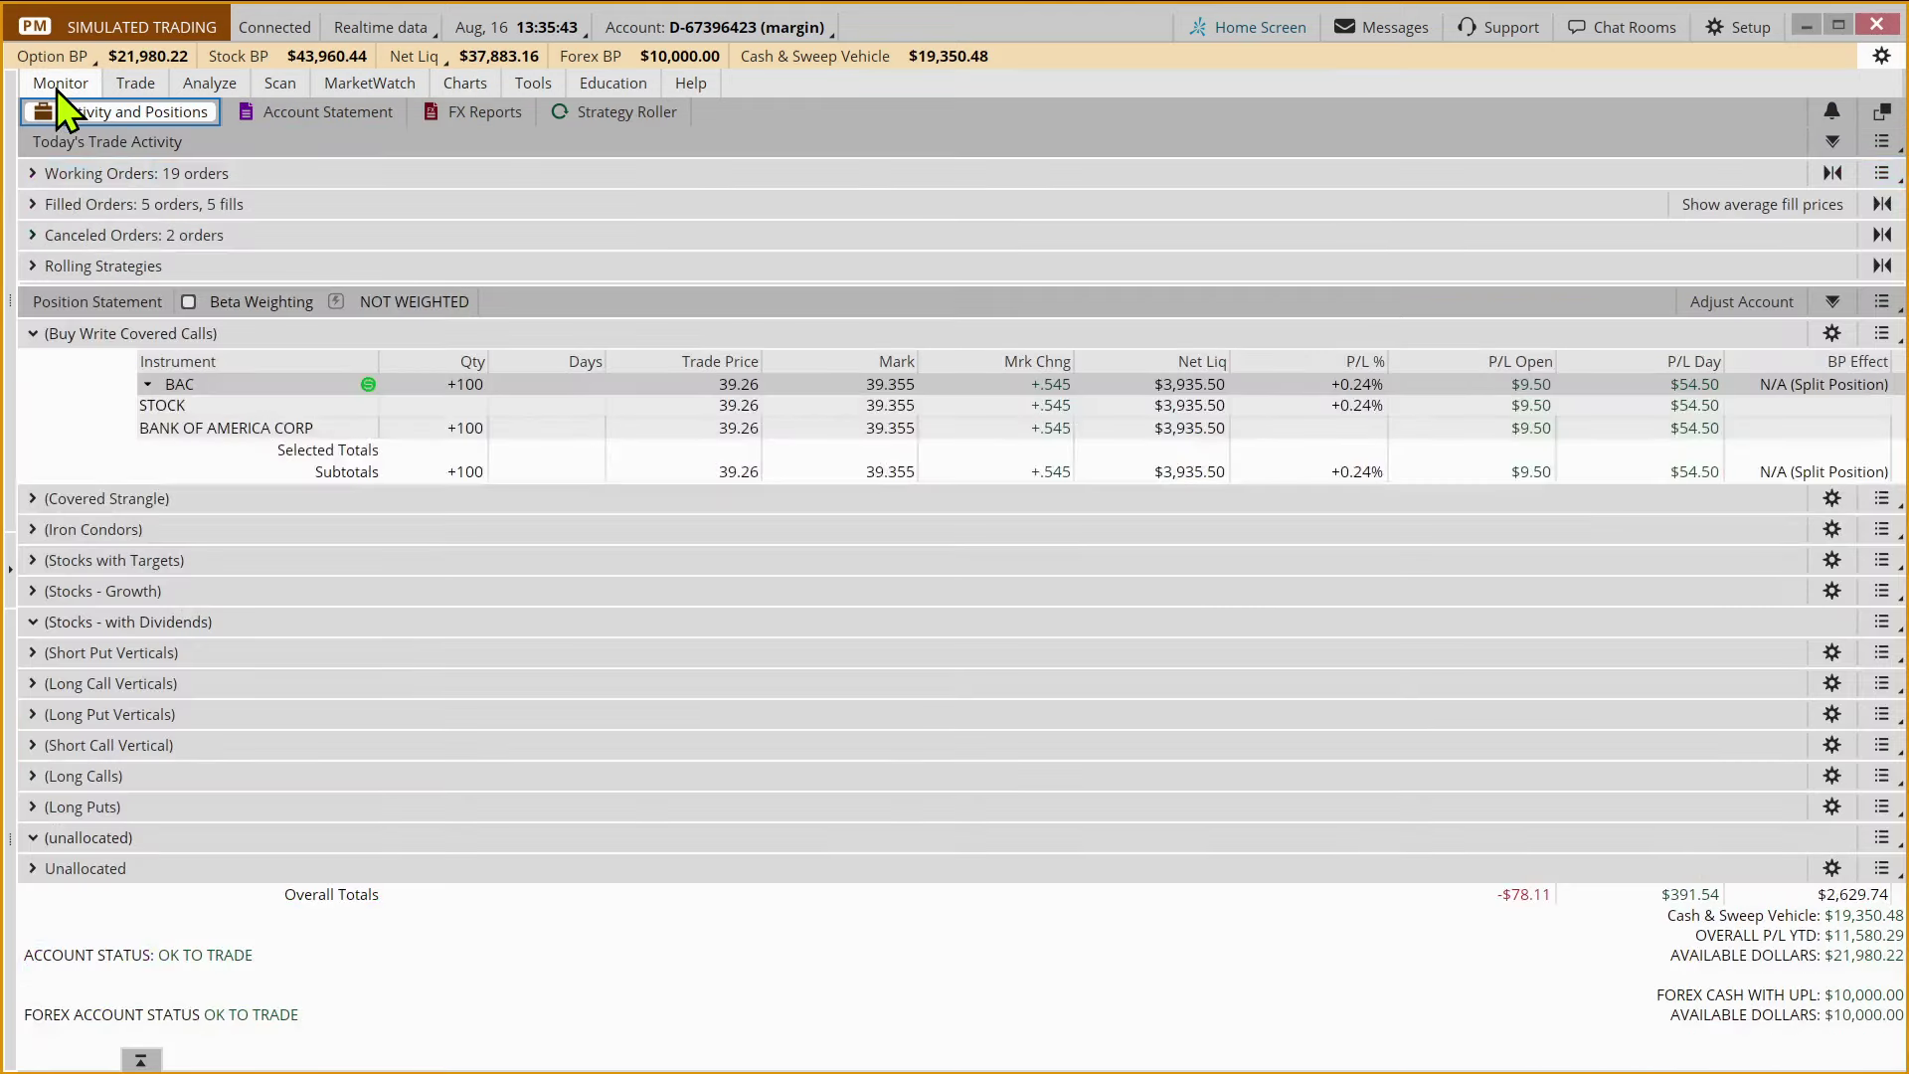
right_click(477, 430)
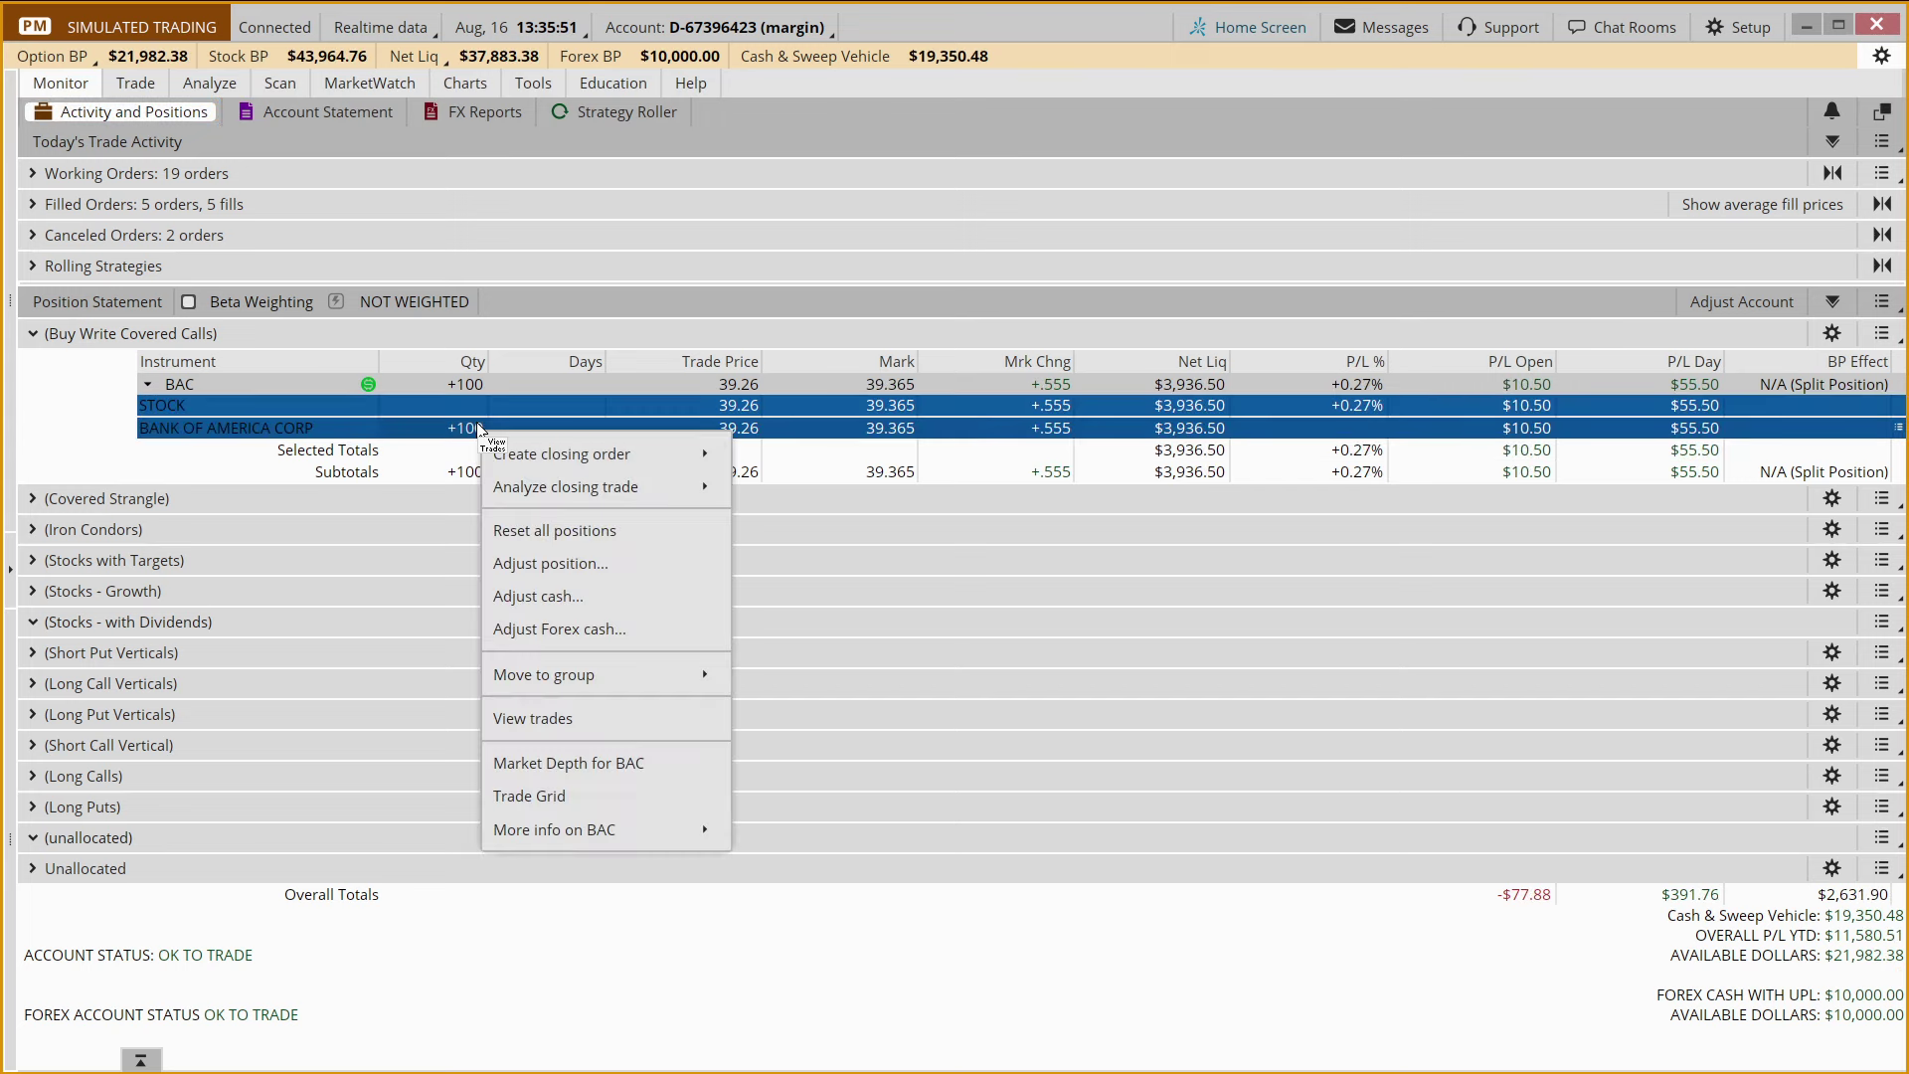
mouse_move(507, 455)
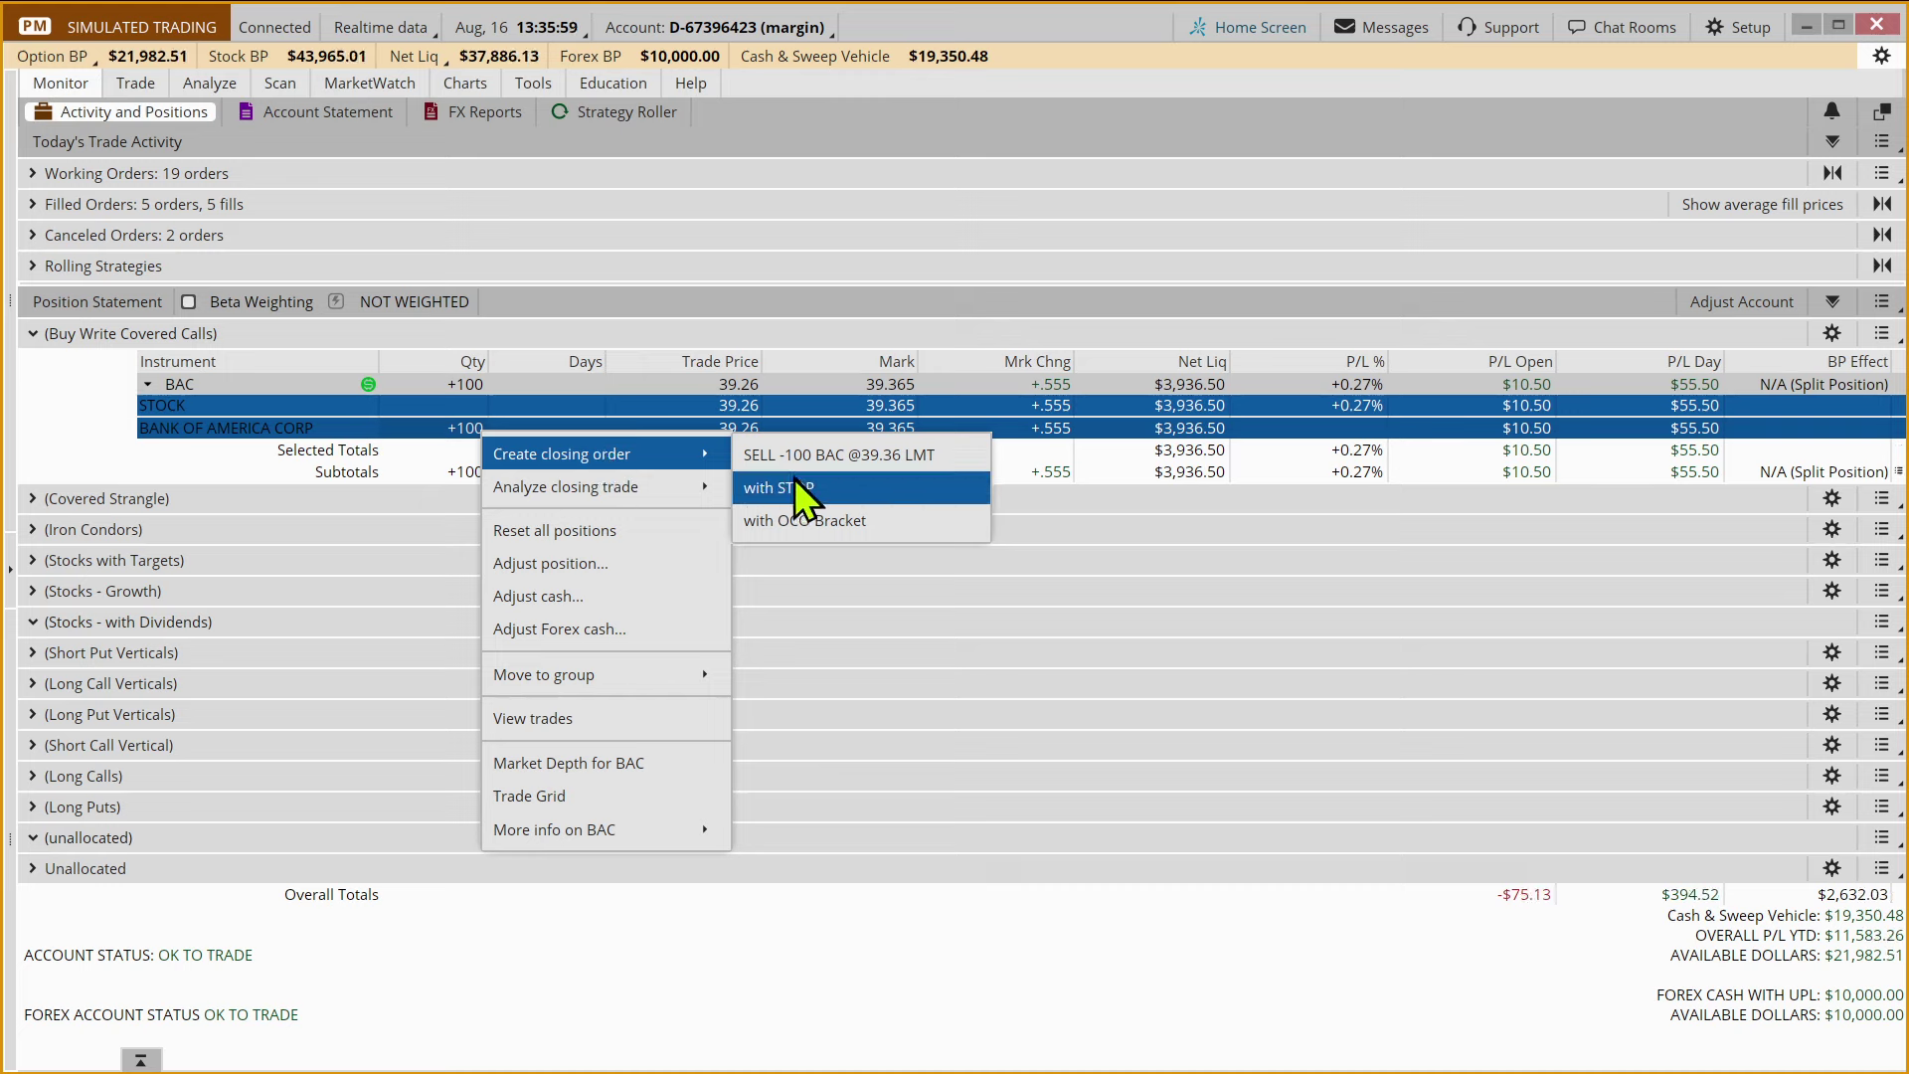
Create the BAC OCO bracket with a 44.35 limit target and 34.08 stop, both GTC.
left_click(841, 521)
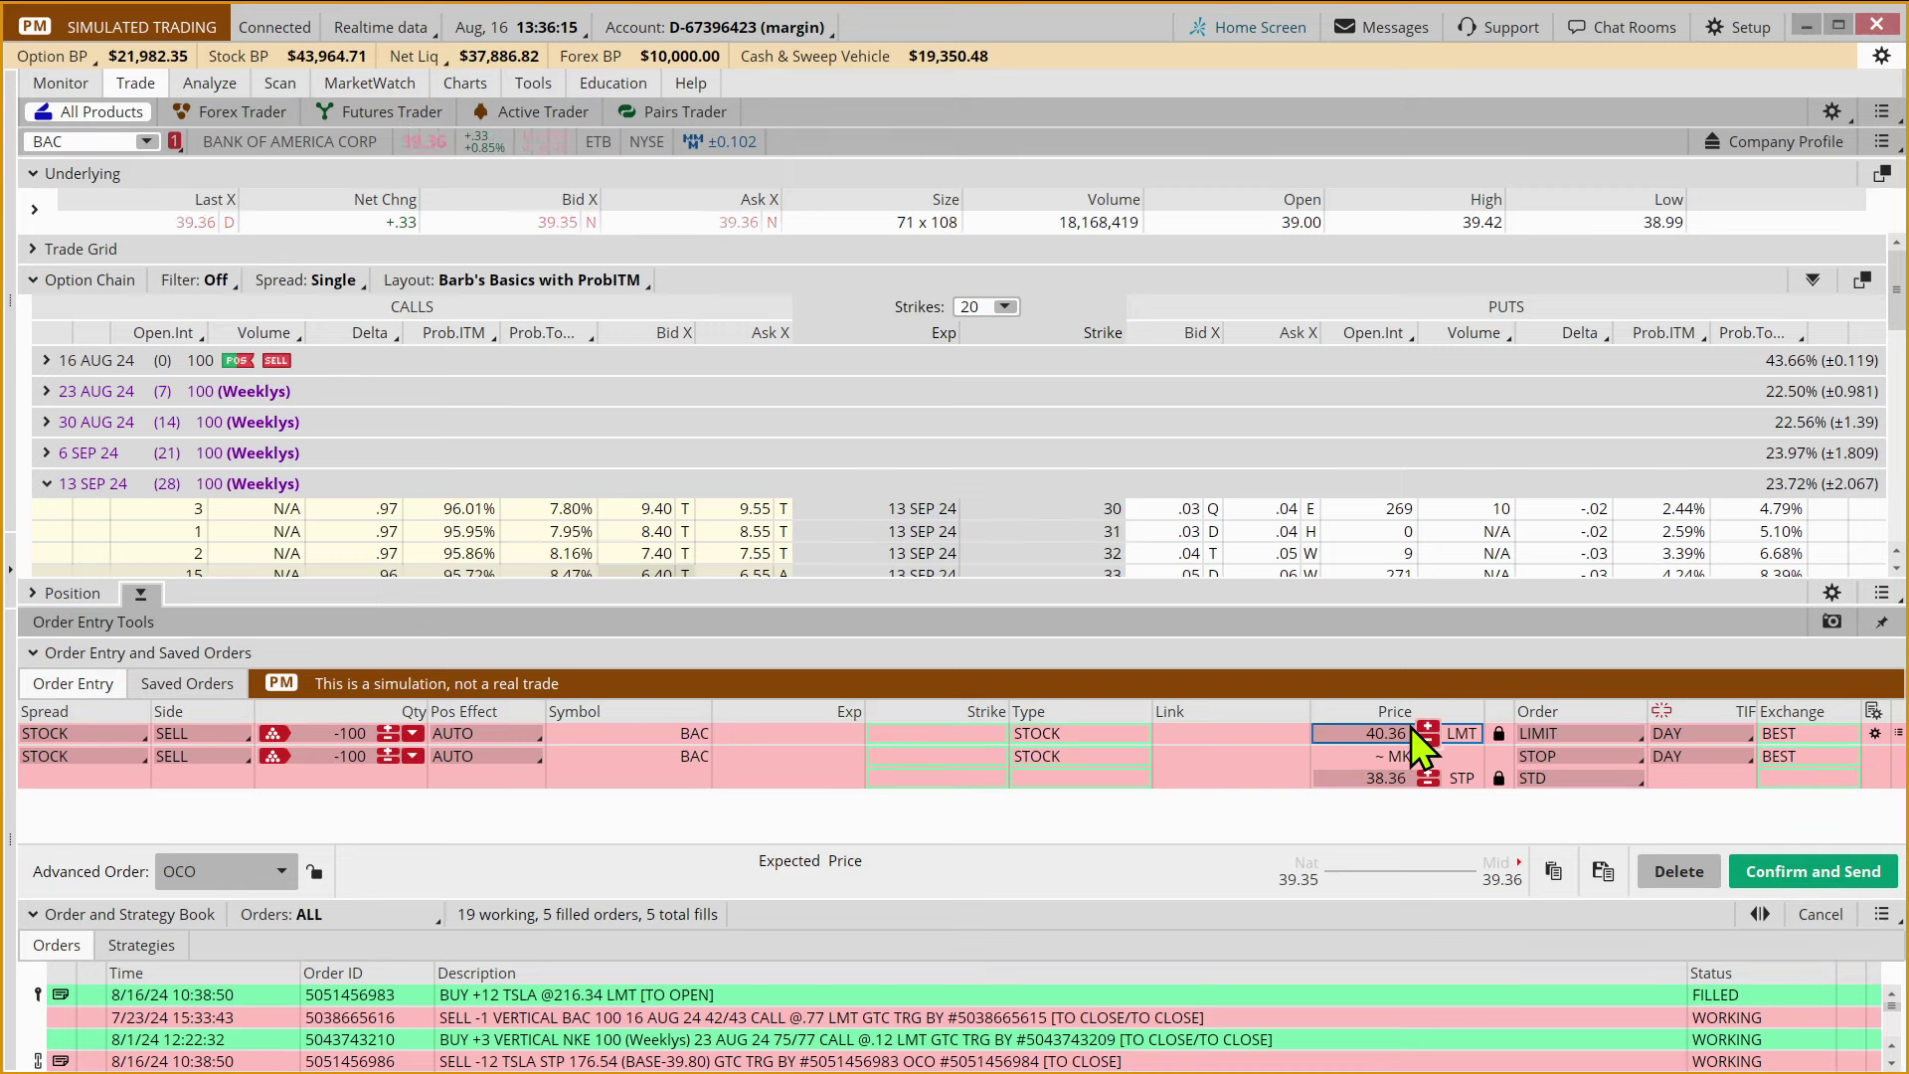
type("4.")
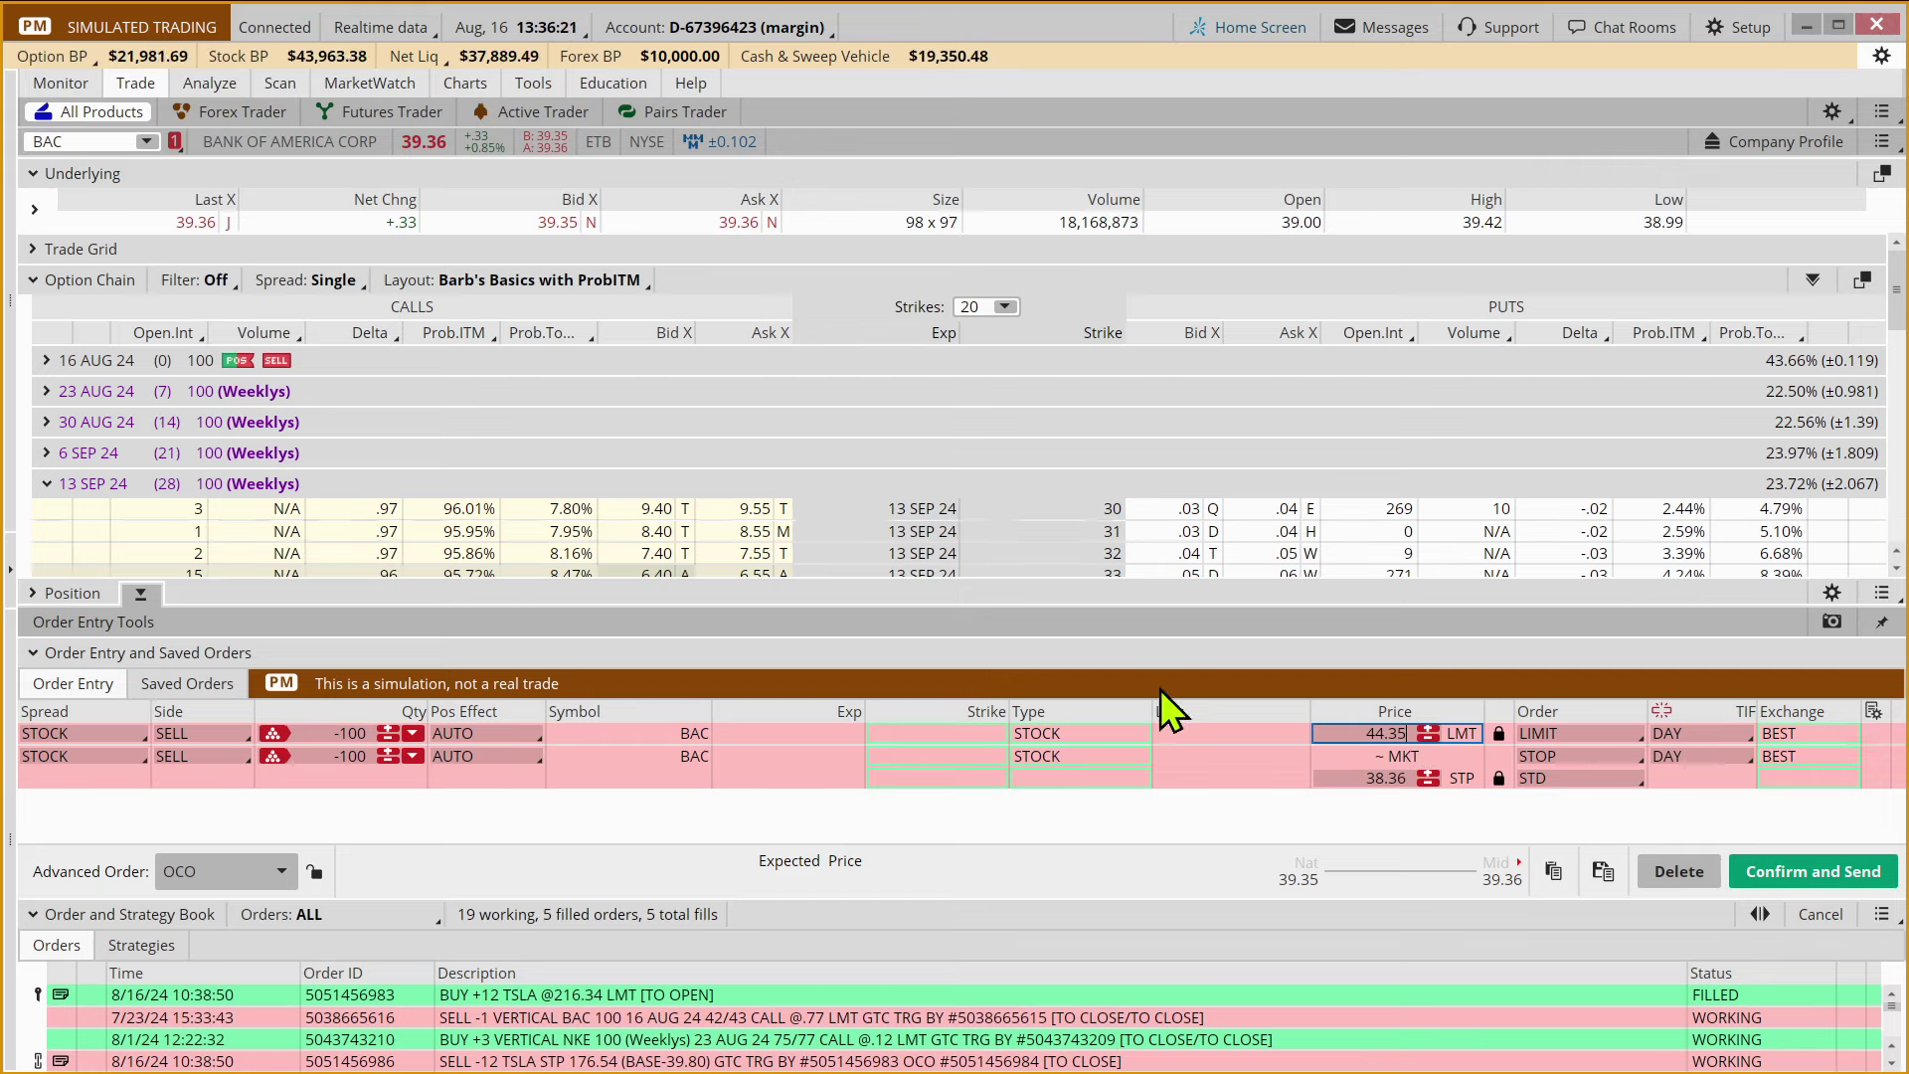
left_click(1668, 733)
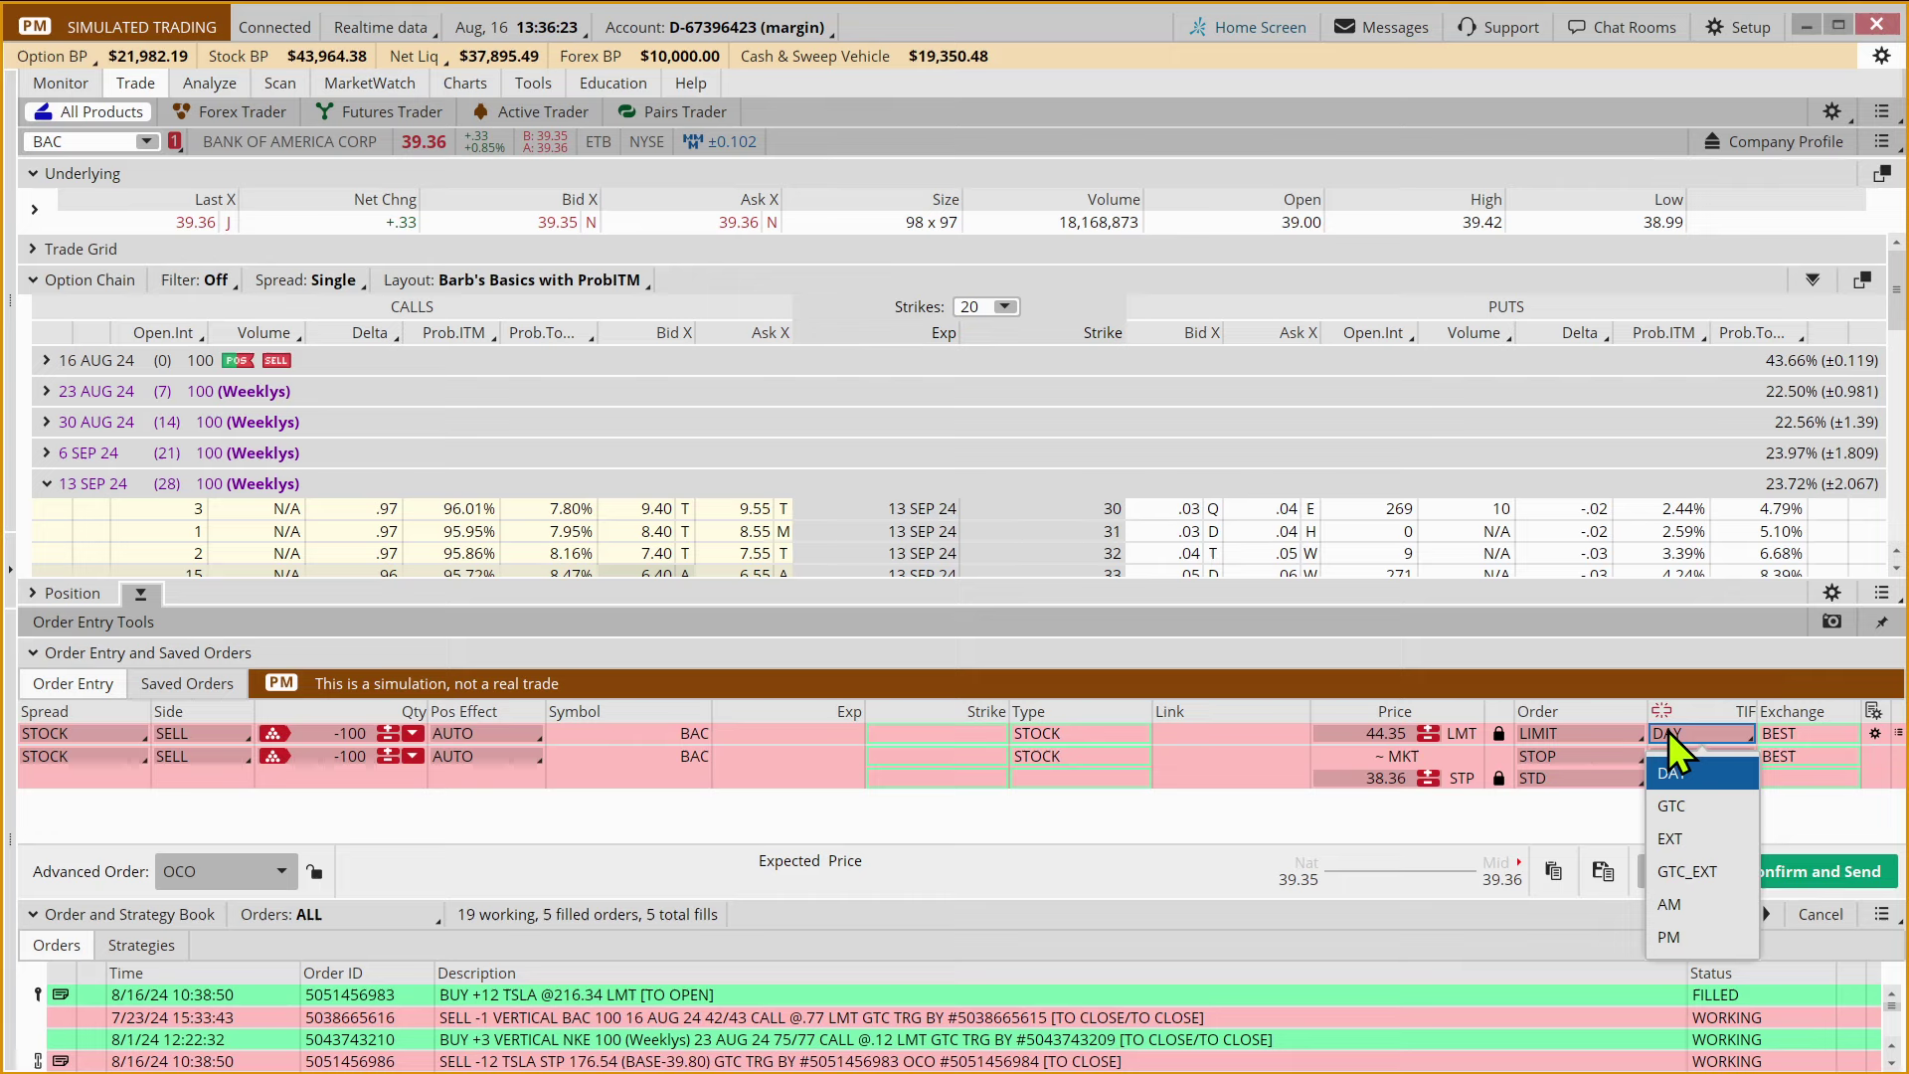
left_click(1677, 807)
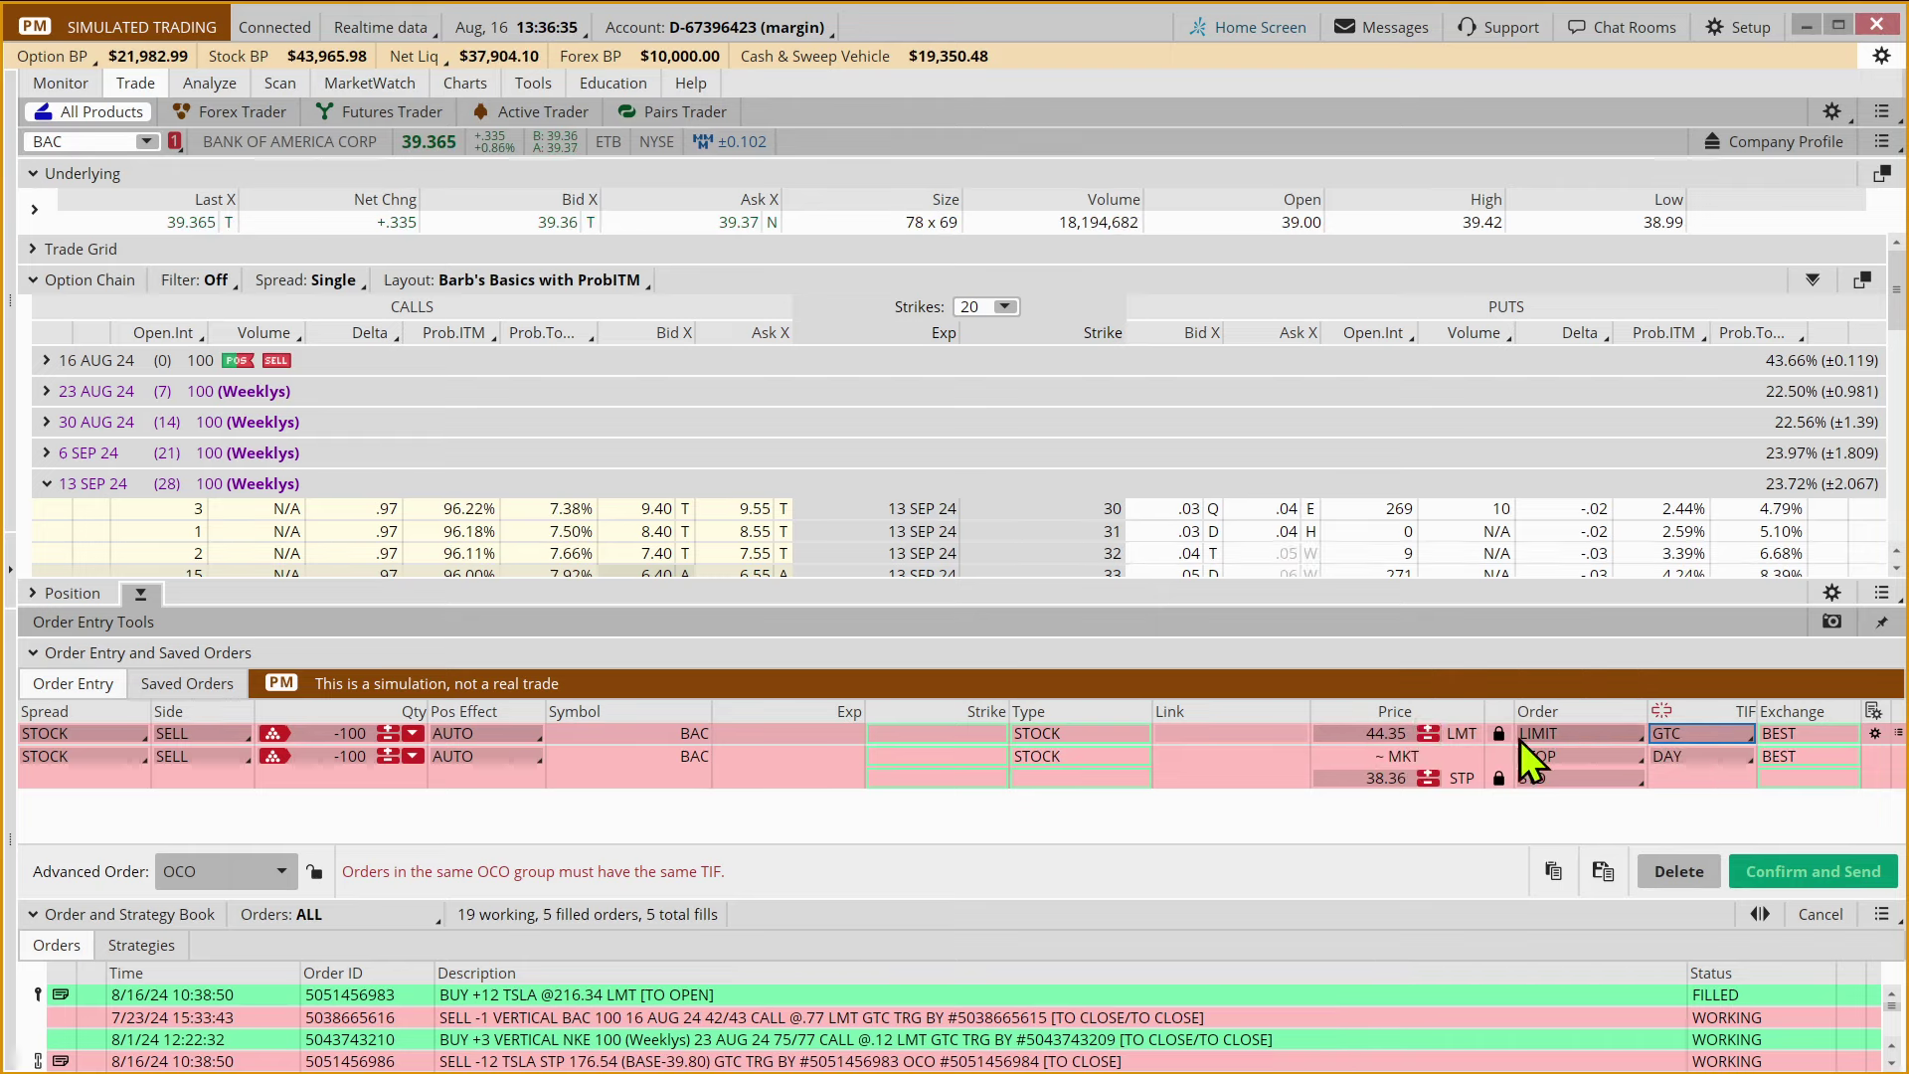
left_click(1677, 758)
left_click(1678, 823)
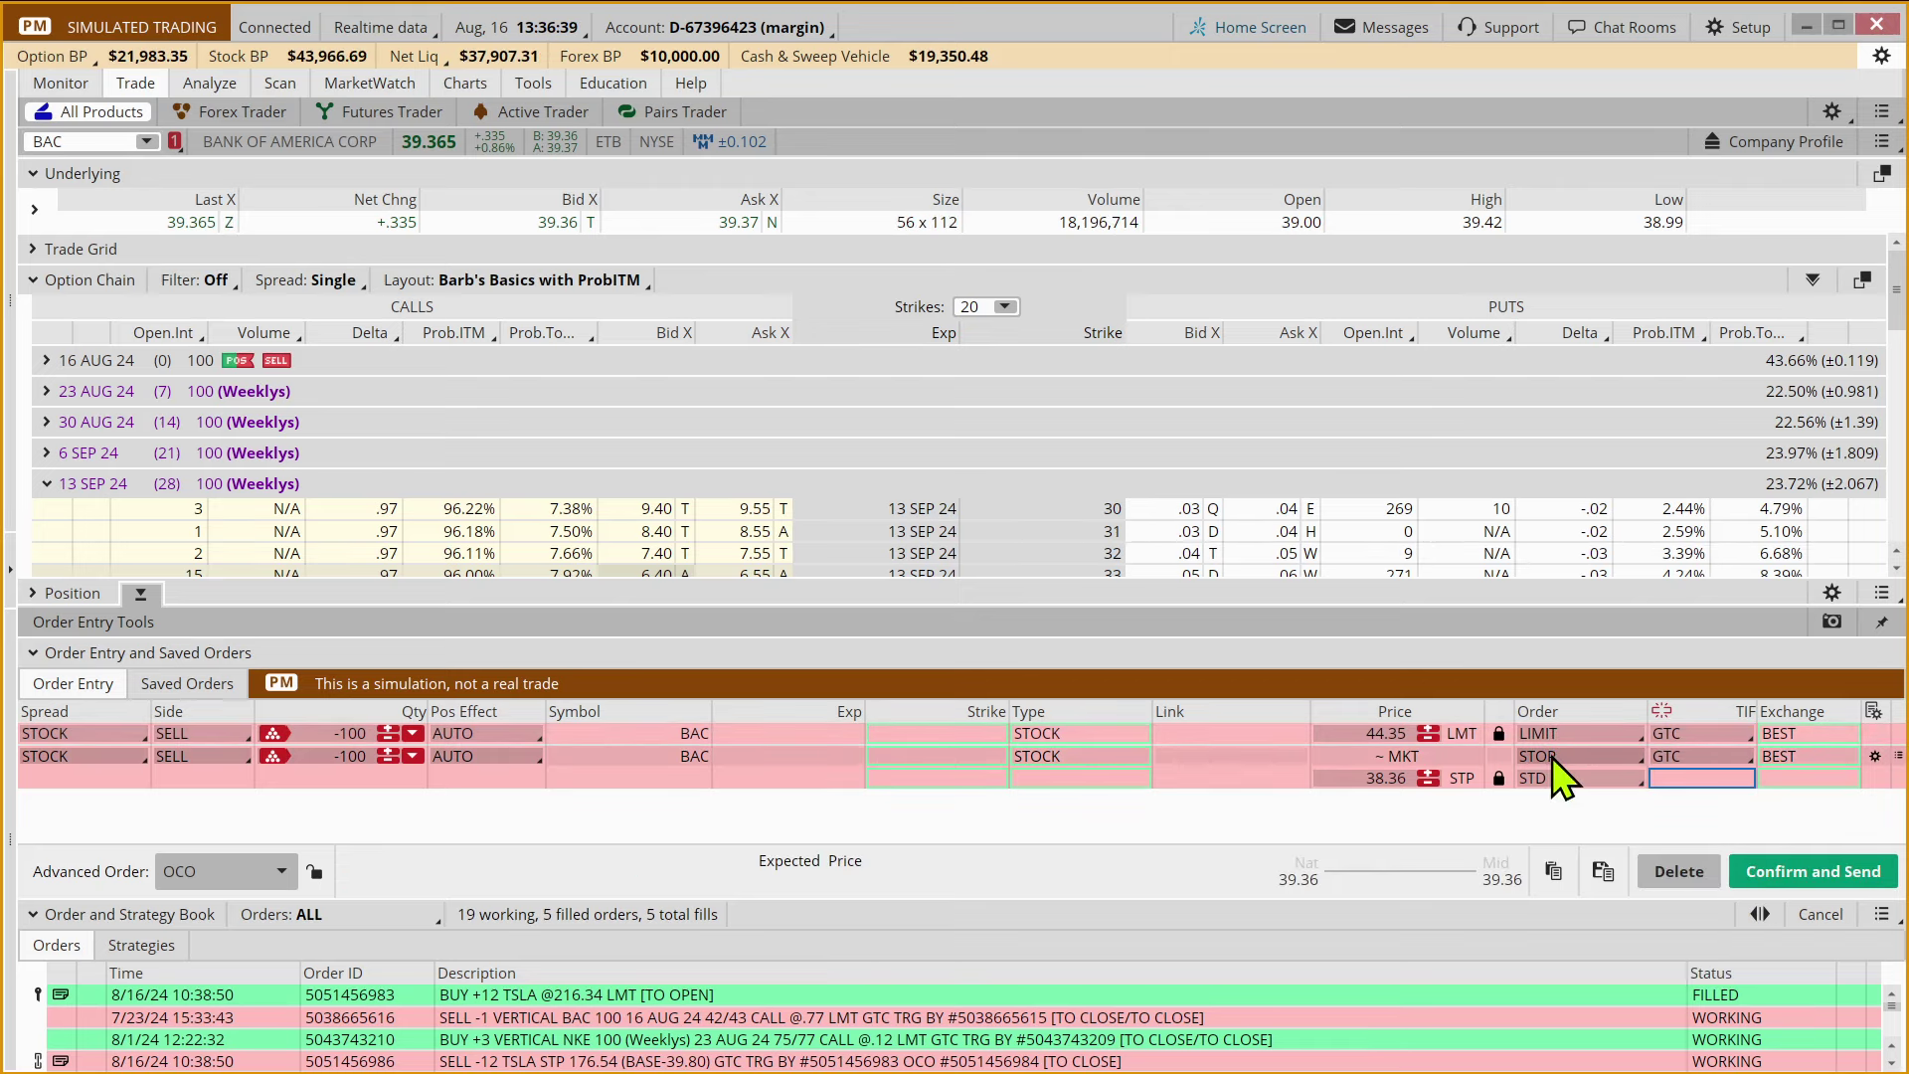
left_click(1406, 782)
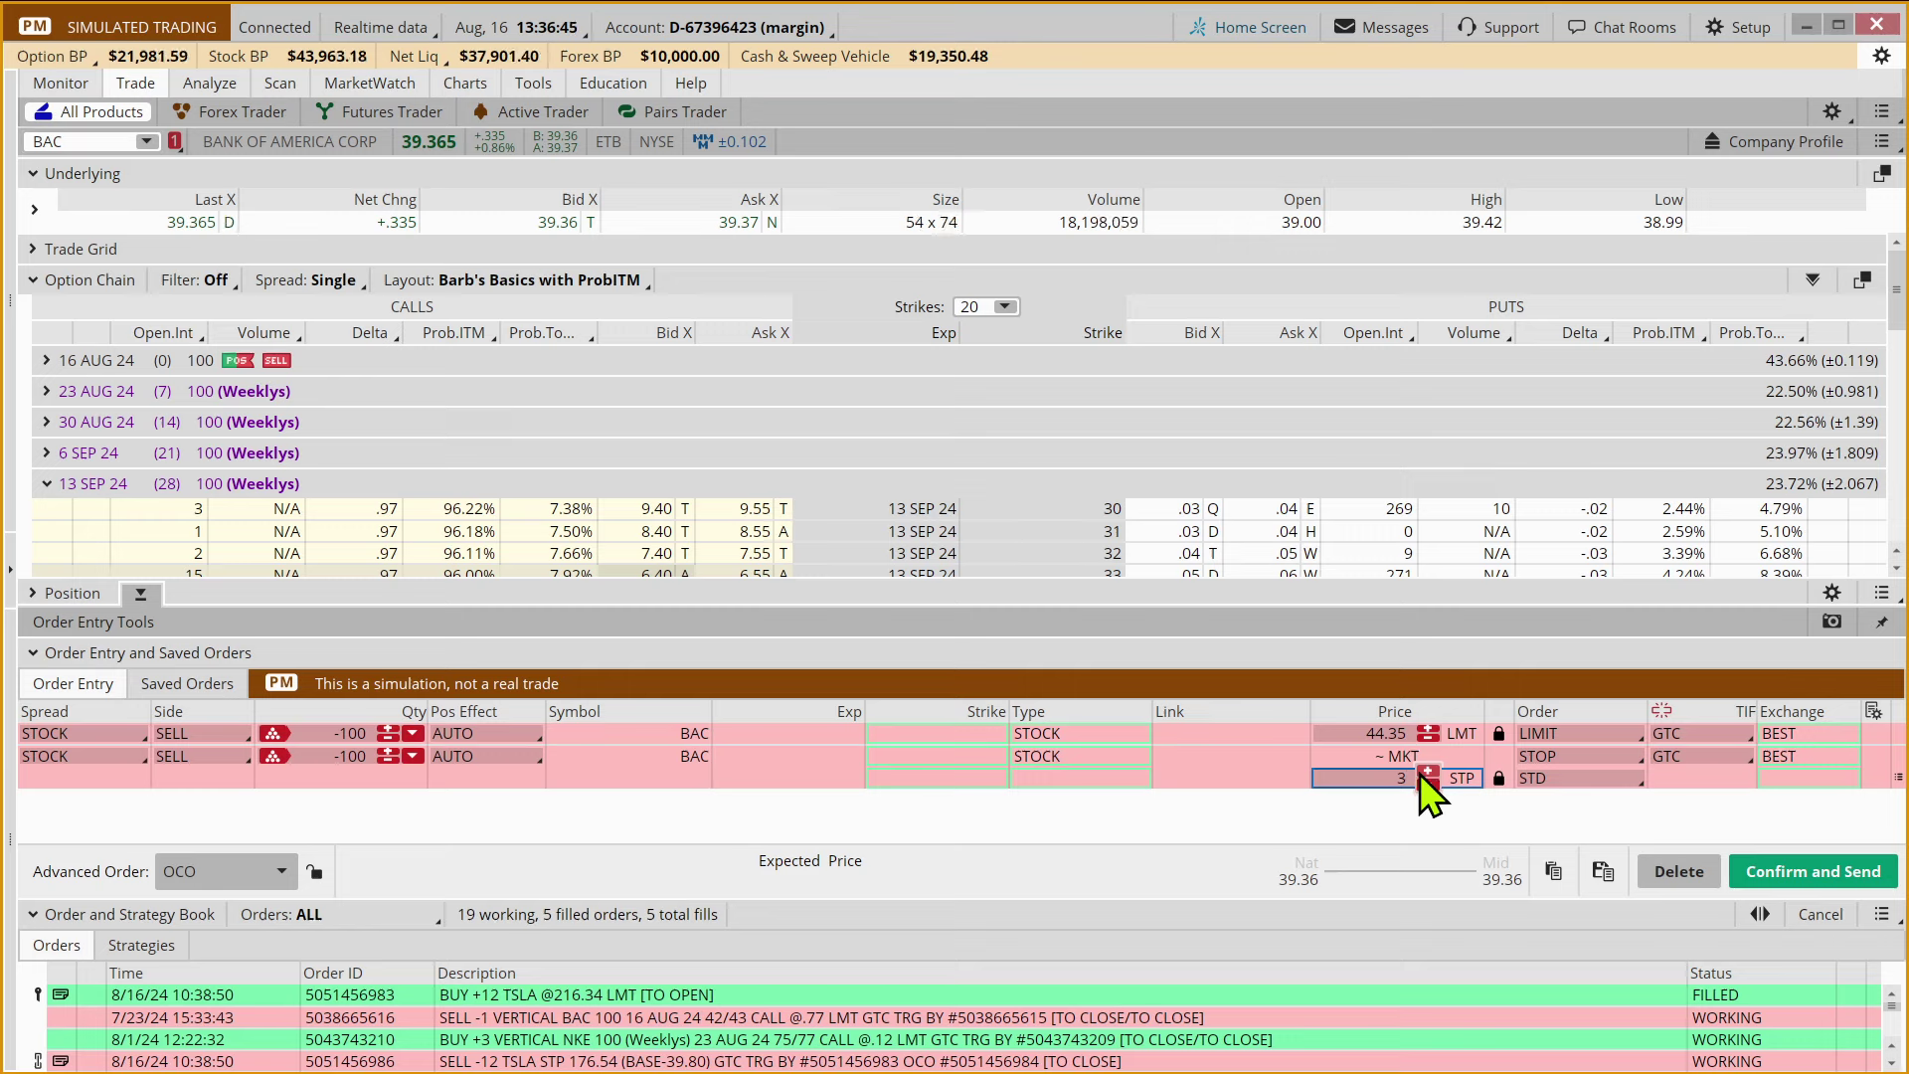
type("34.08")
Open the BAC bracket's order confirmation and move the dialog up and left to review it.
left_click(1774, 874)
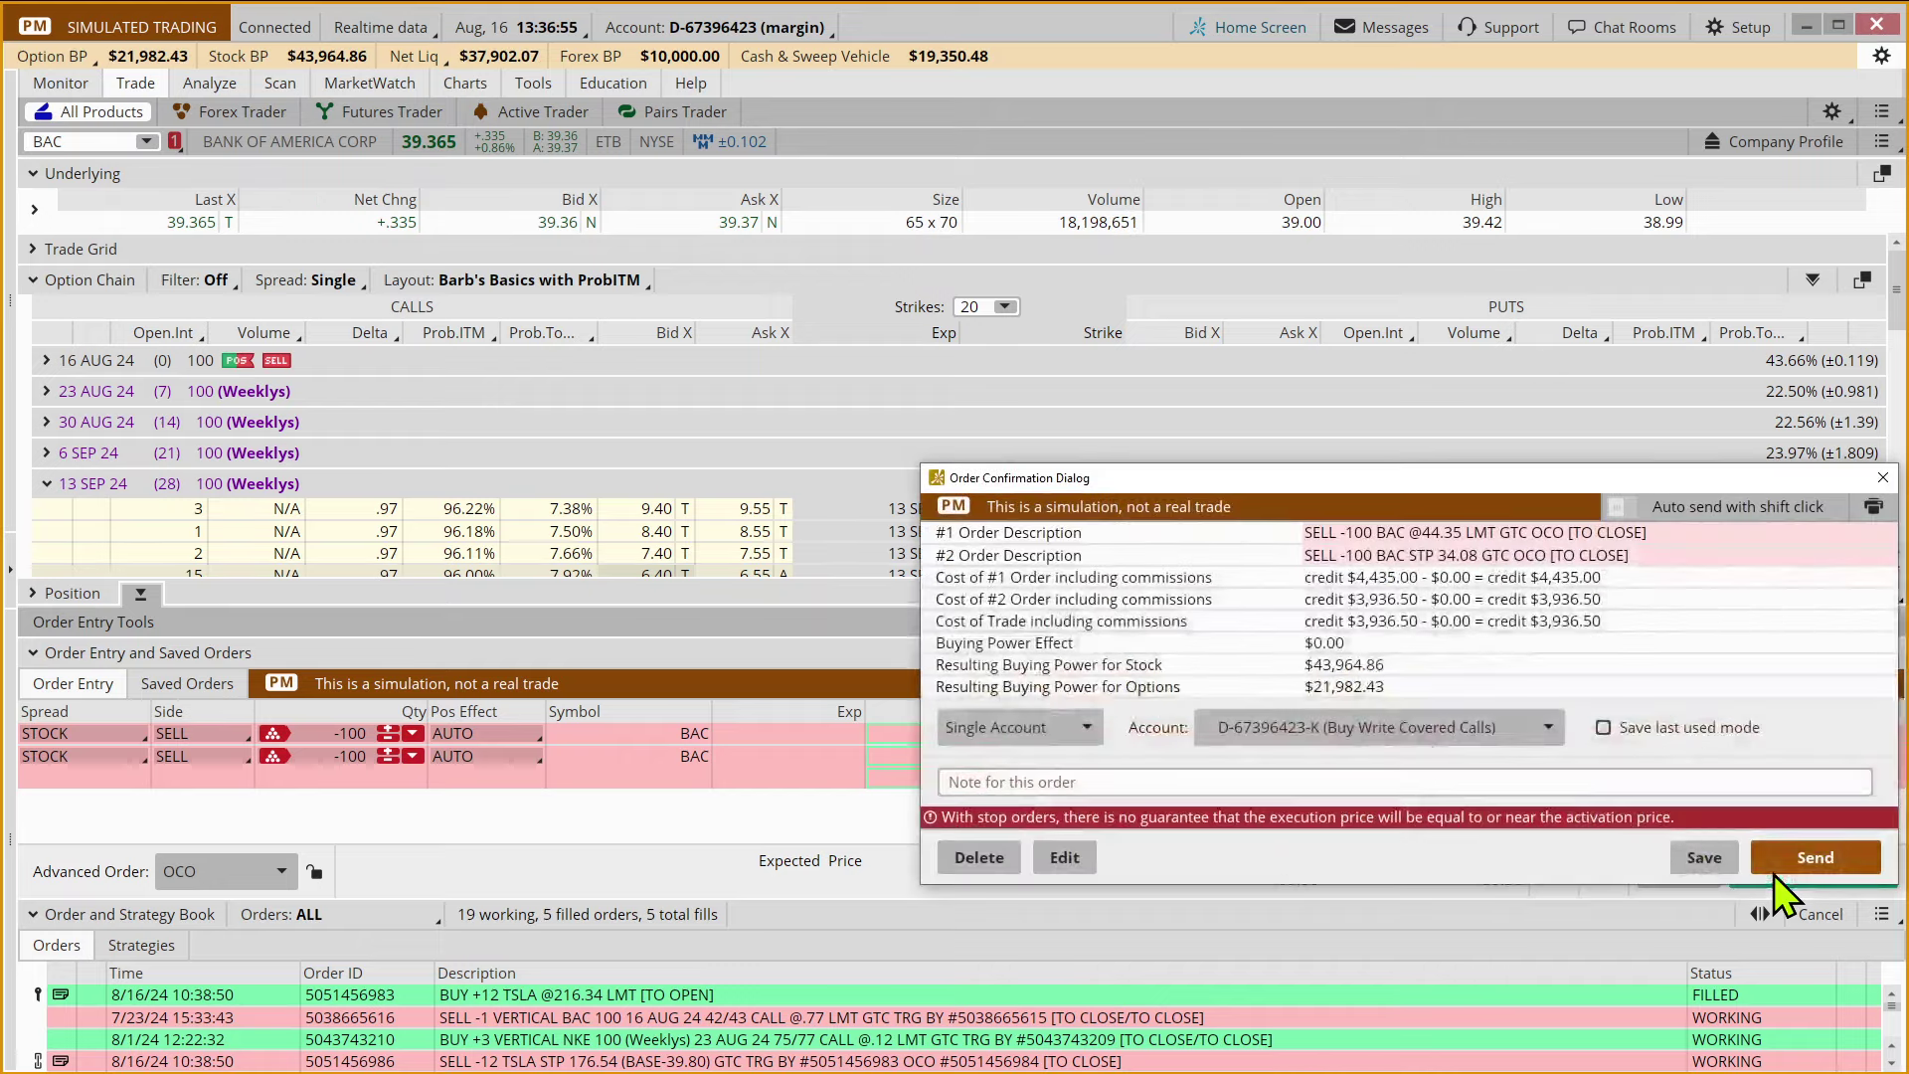
left_click_drag(1182, 338, 1128, 153)
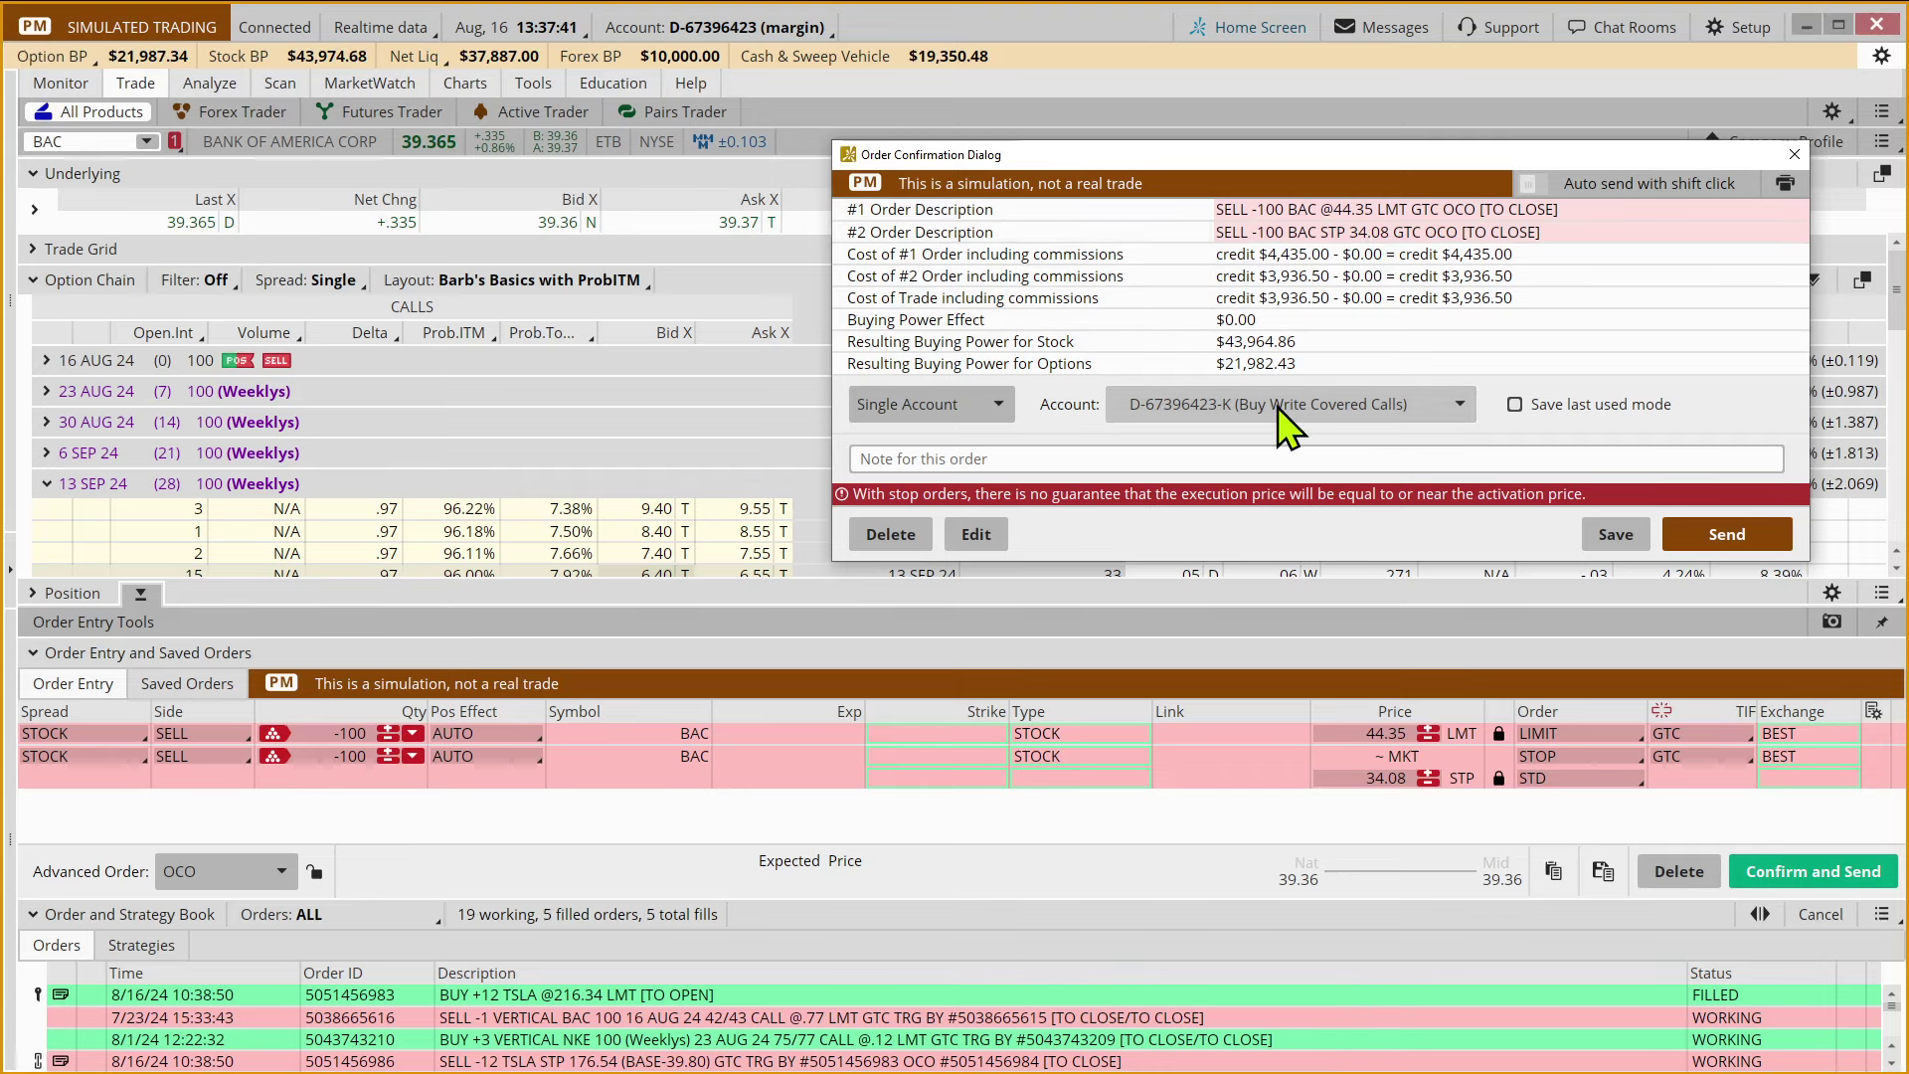
Send the BAC OCO bracket, check the working orders, and return to the BAC chart.
left_click(1725, 537)
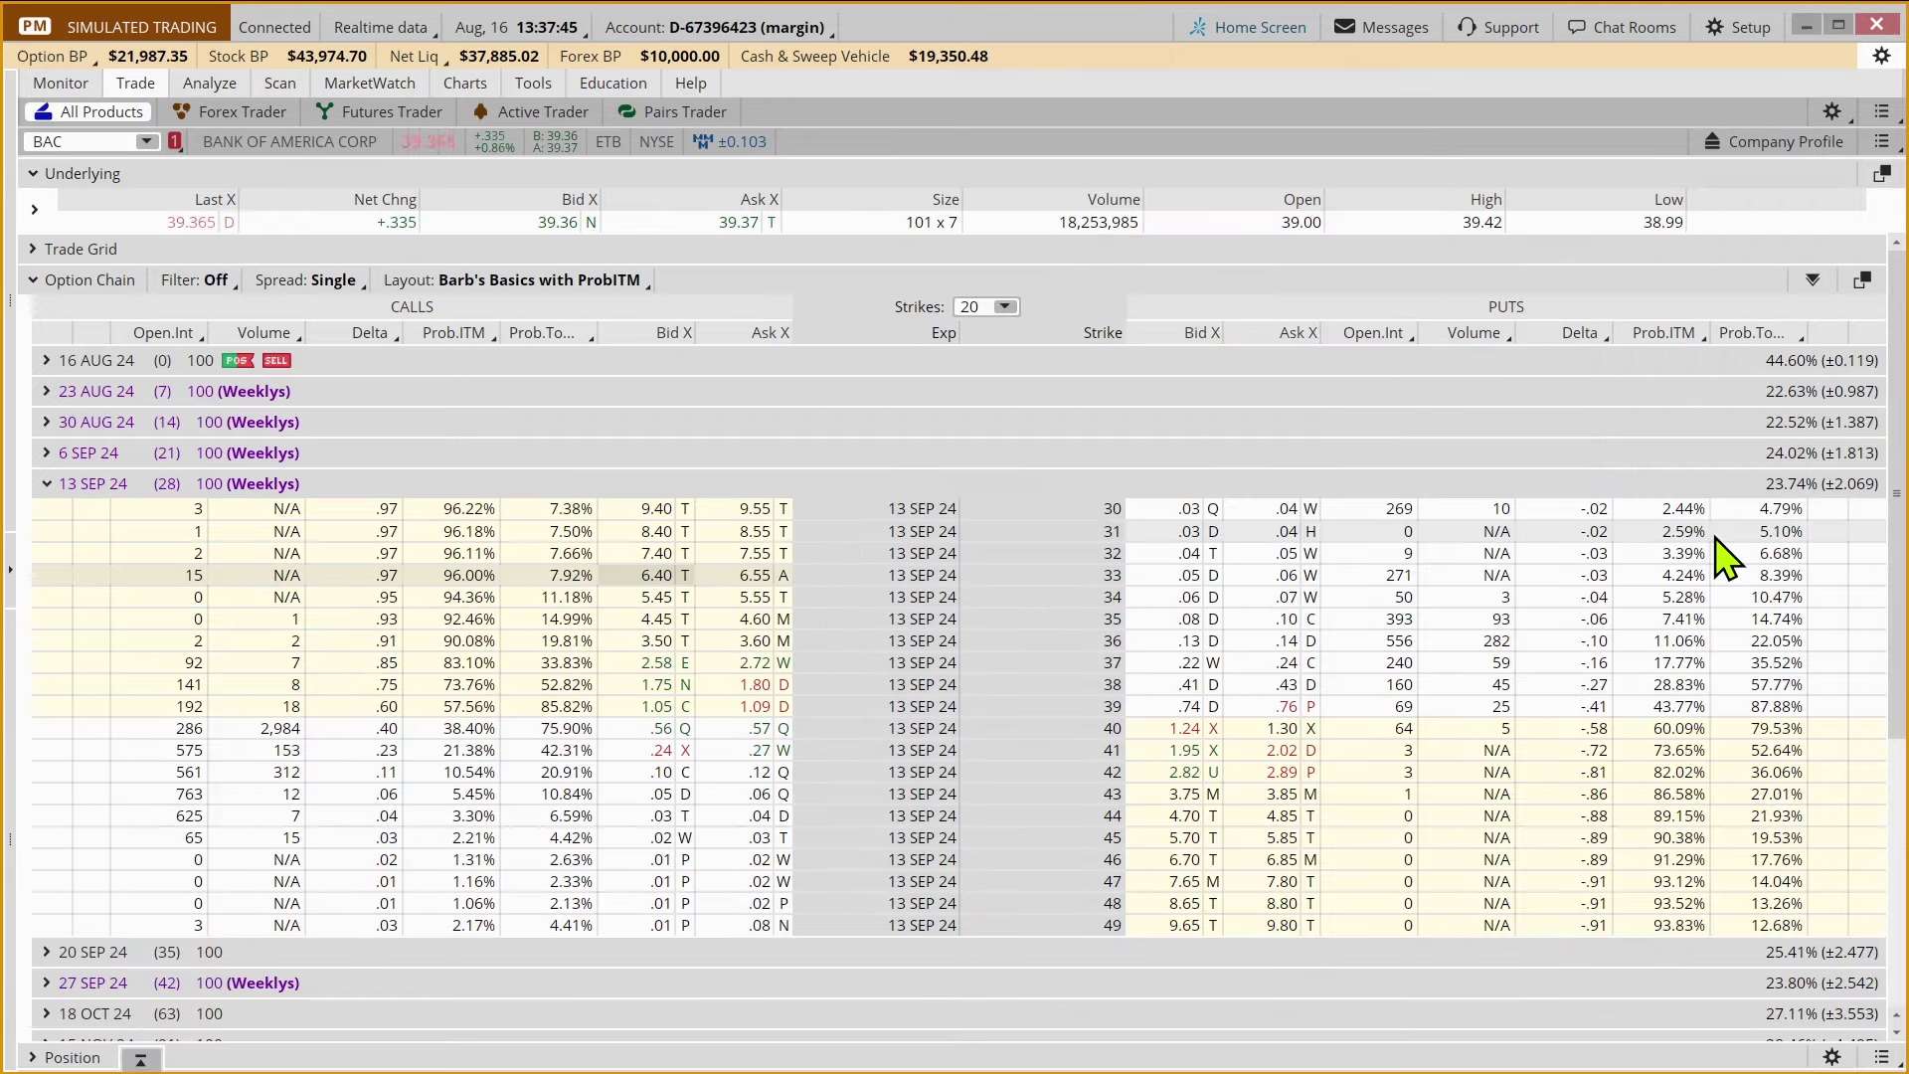
left_click(48, 86)
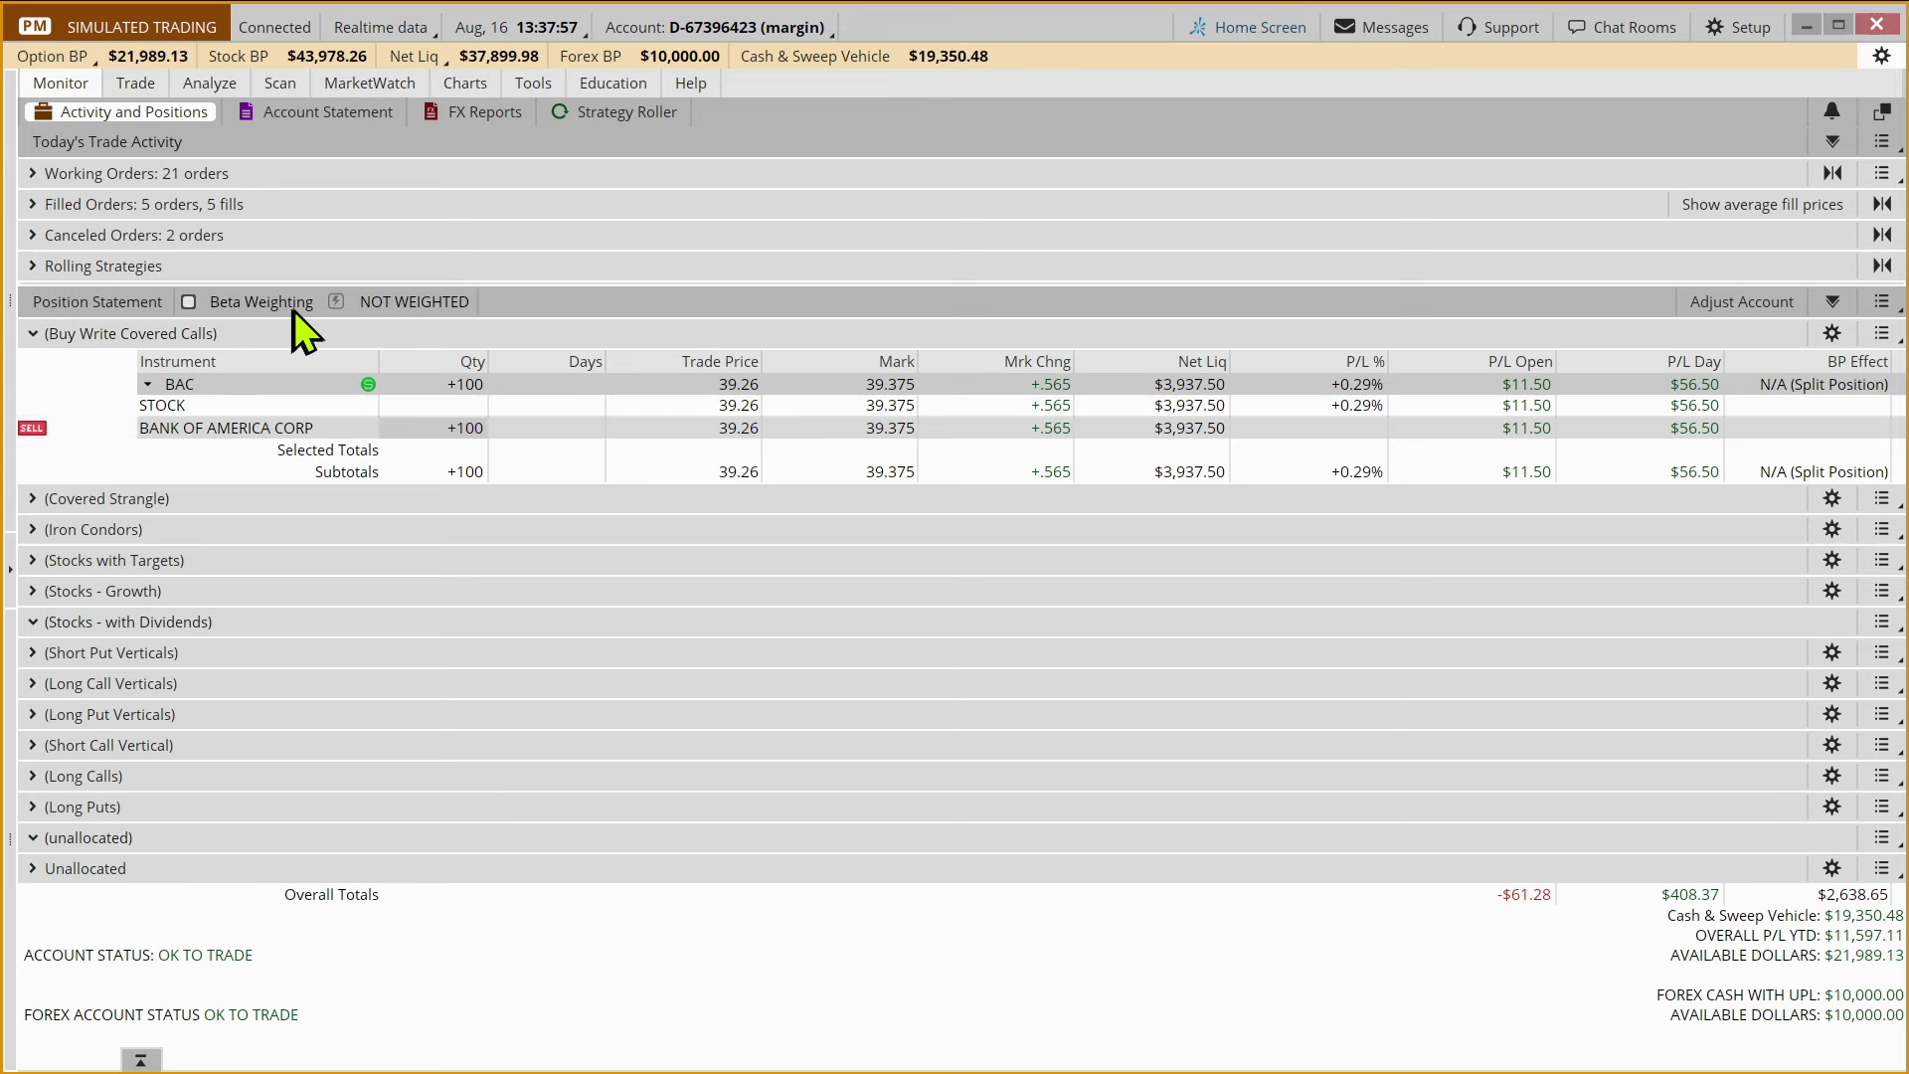
left_click(453, 82)
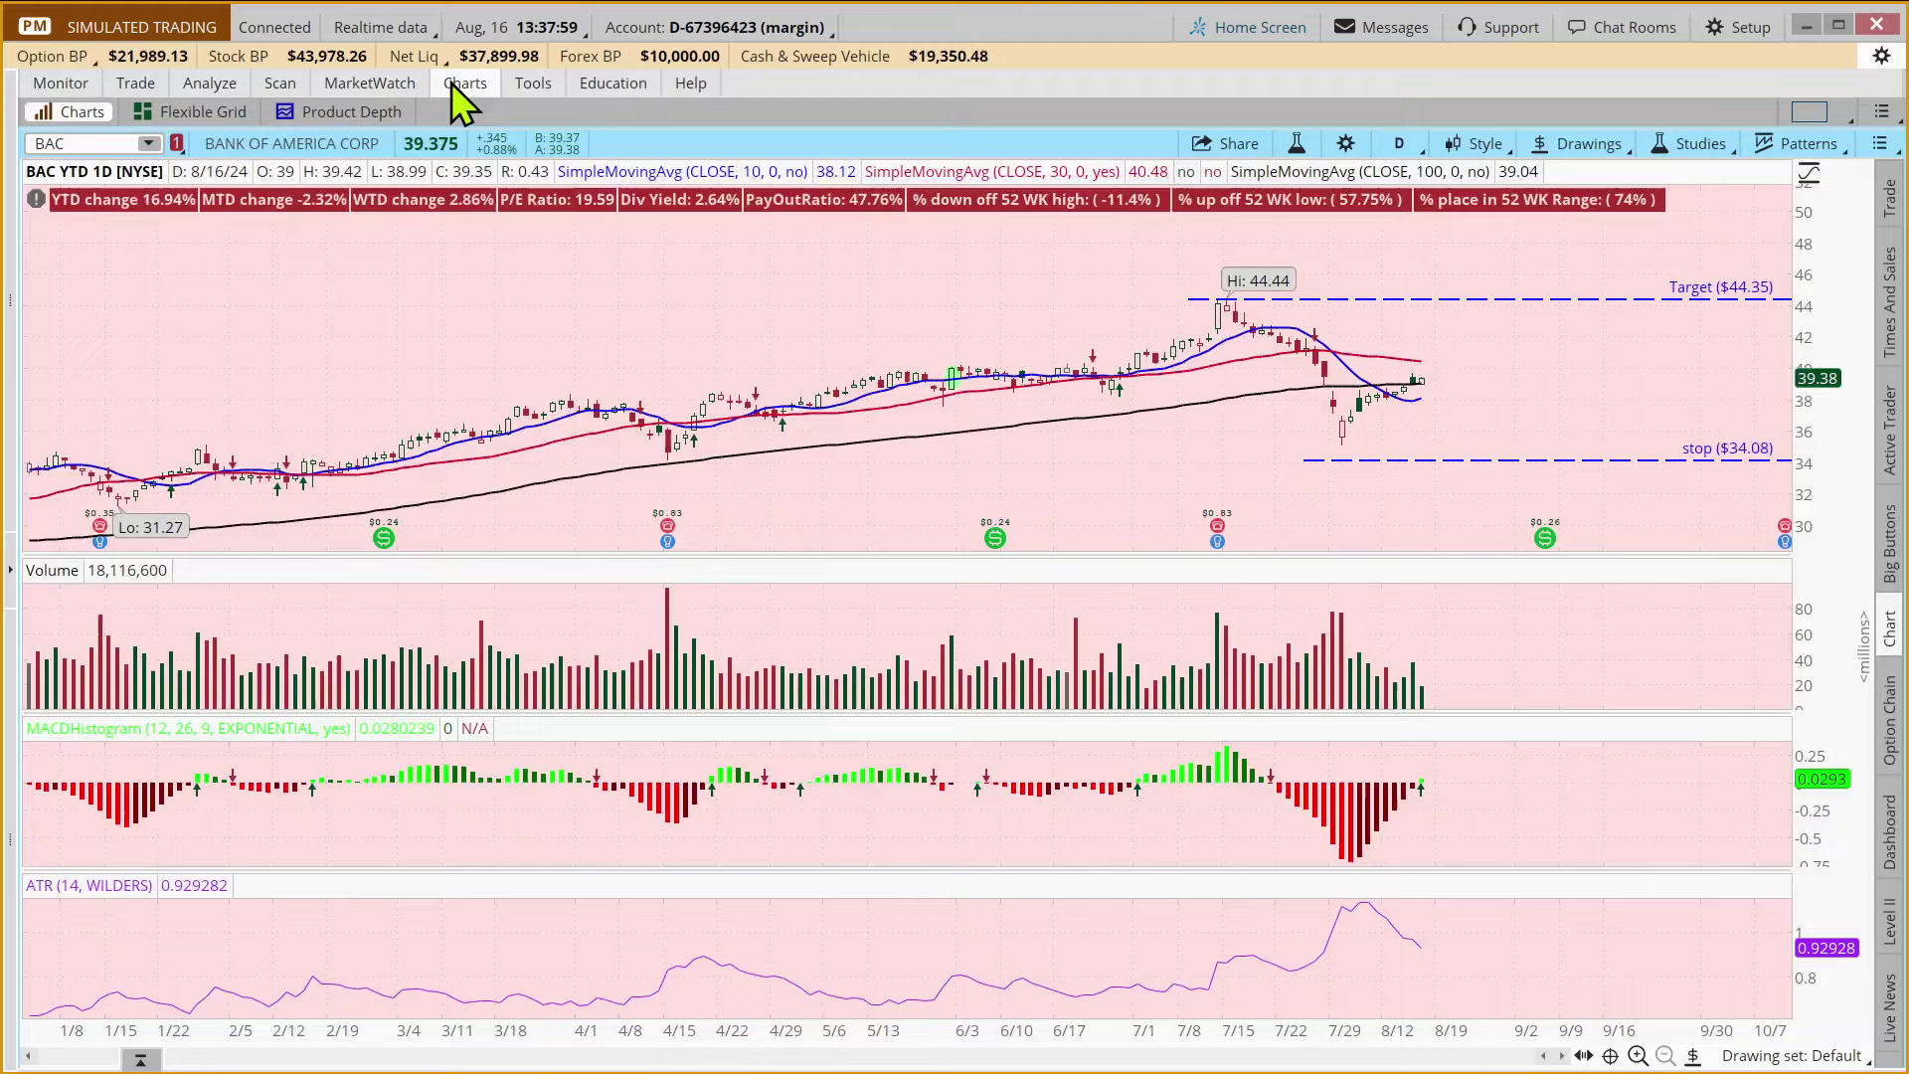
Load the XEL daily chart by typing XE in the symbol box, then enlarge its price pane.
left_click(94, 146)
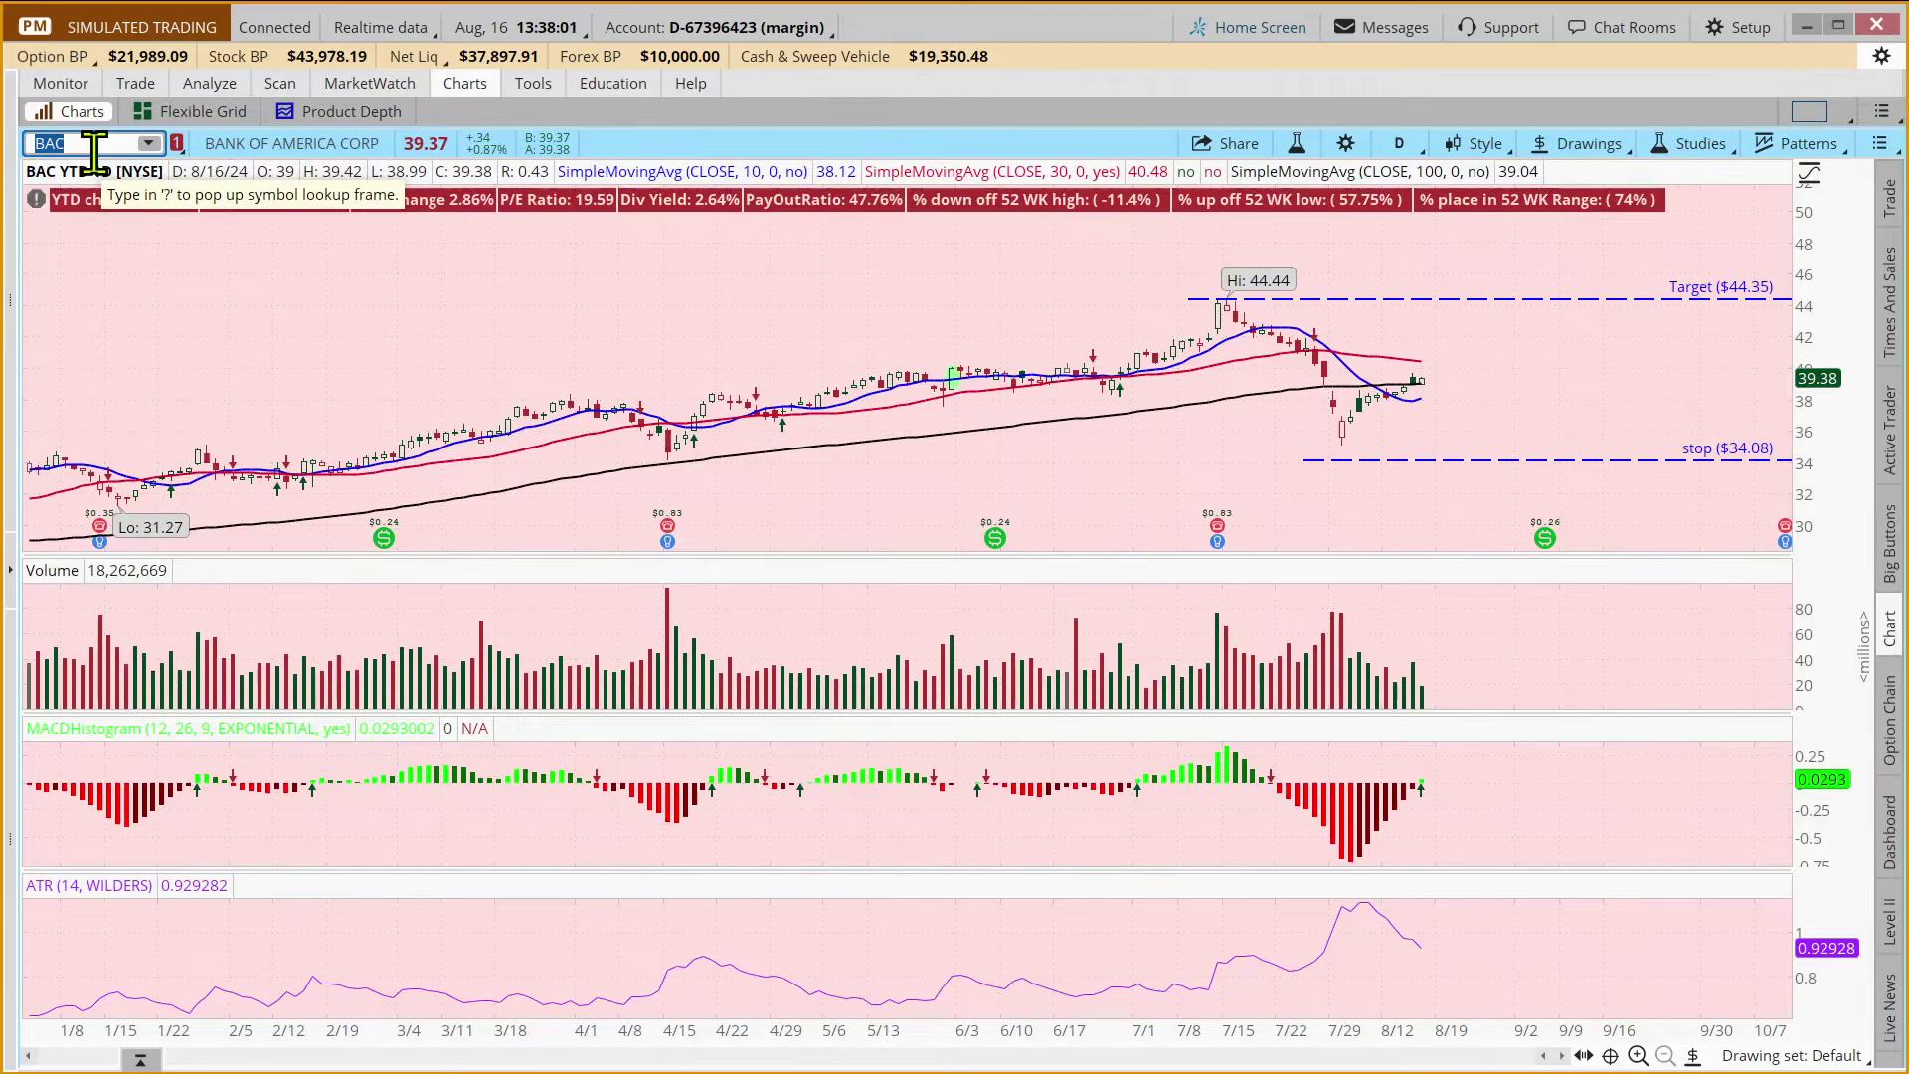
type("XEL")
key("Return")
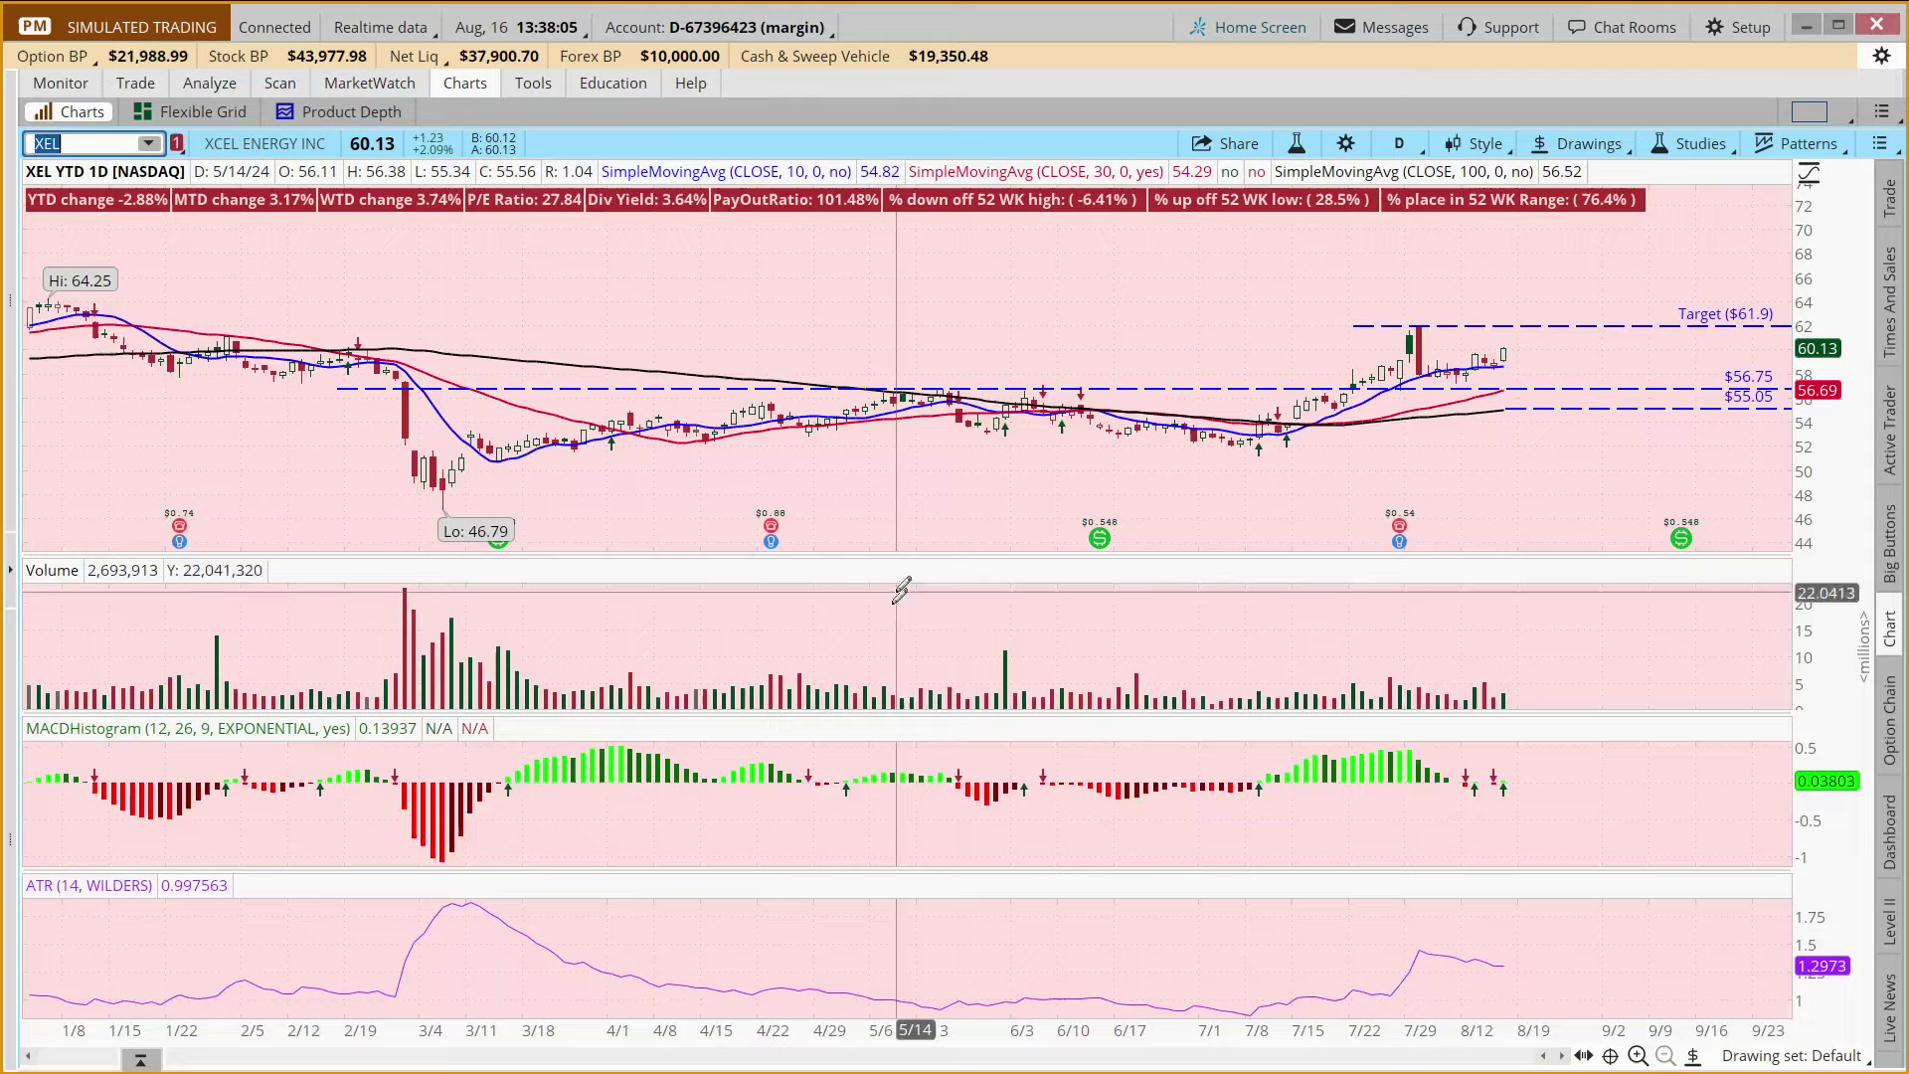
left_click_drag(900, 555, 901, 961)
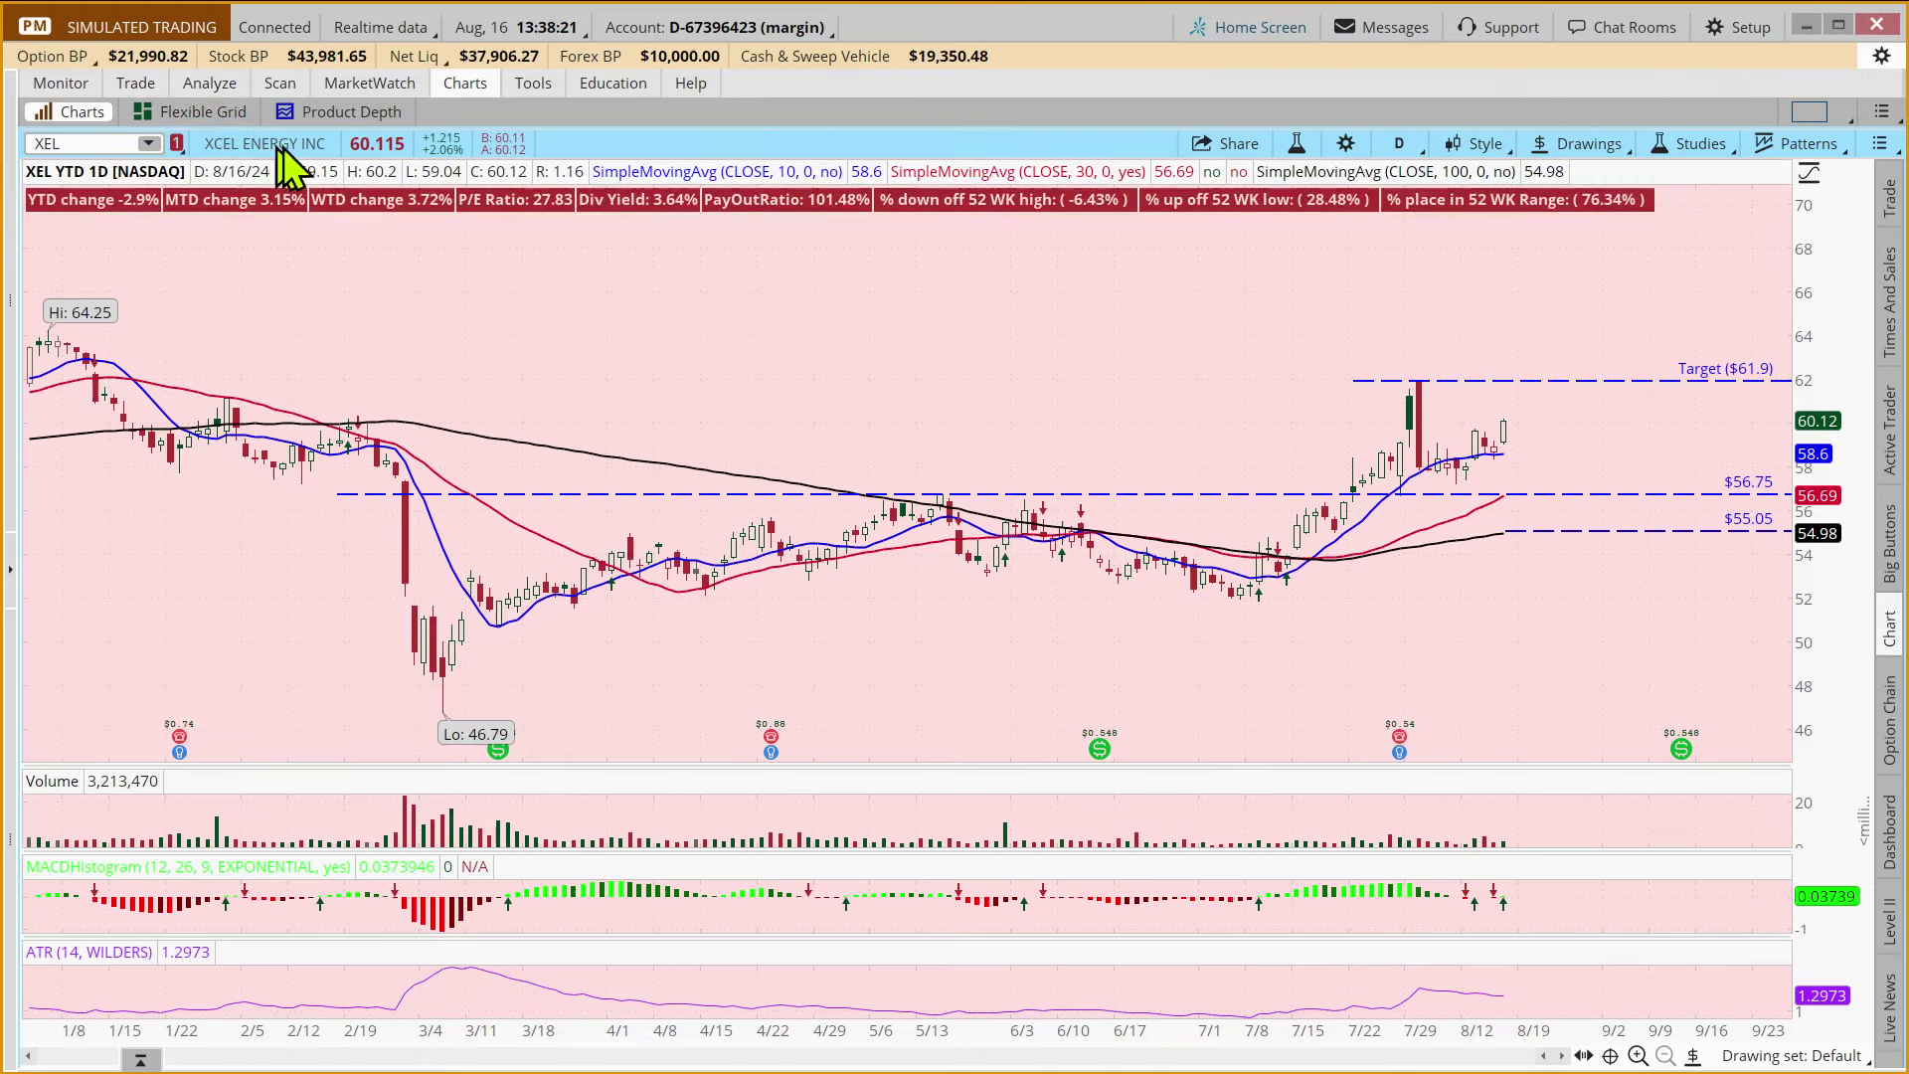
View XEL fundamentals: analyst ratings and the Xcel Energy company profile.
left_click(221, 88)
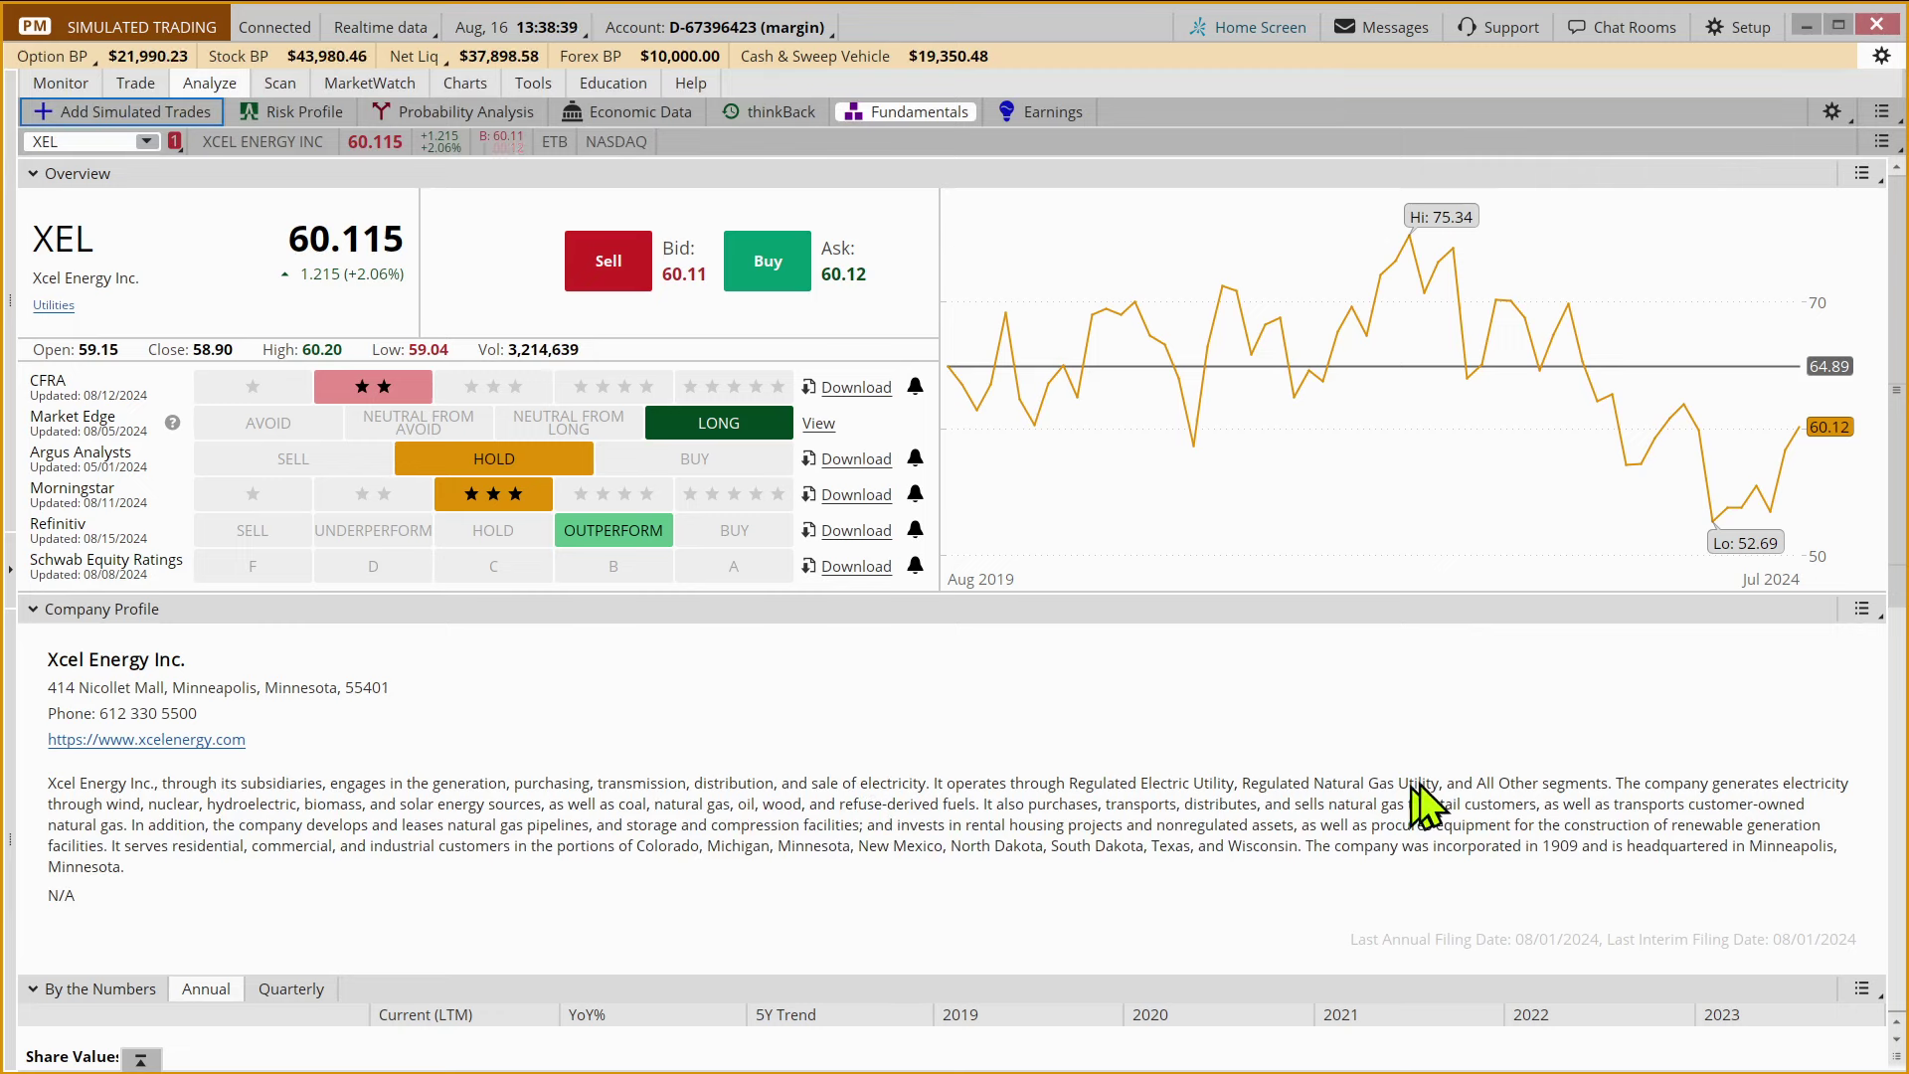
On the XEL chart, show the 55.05 line's name on the right so it reads Stop ($55.05).
left_click(483, 87)
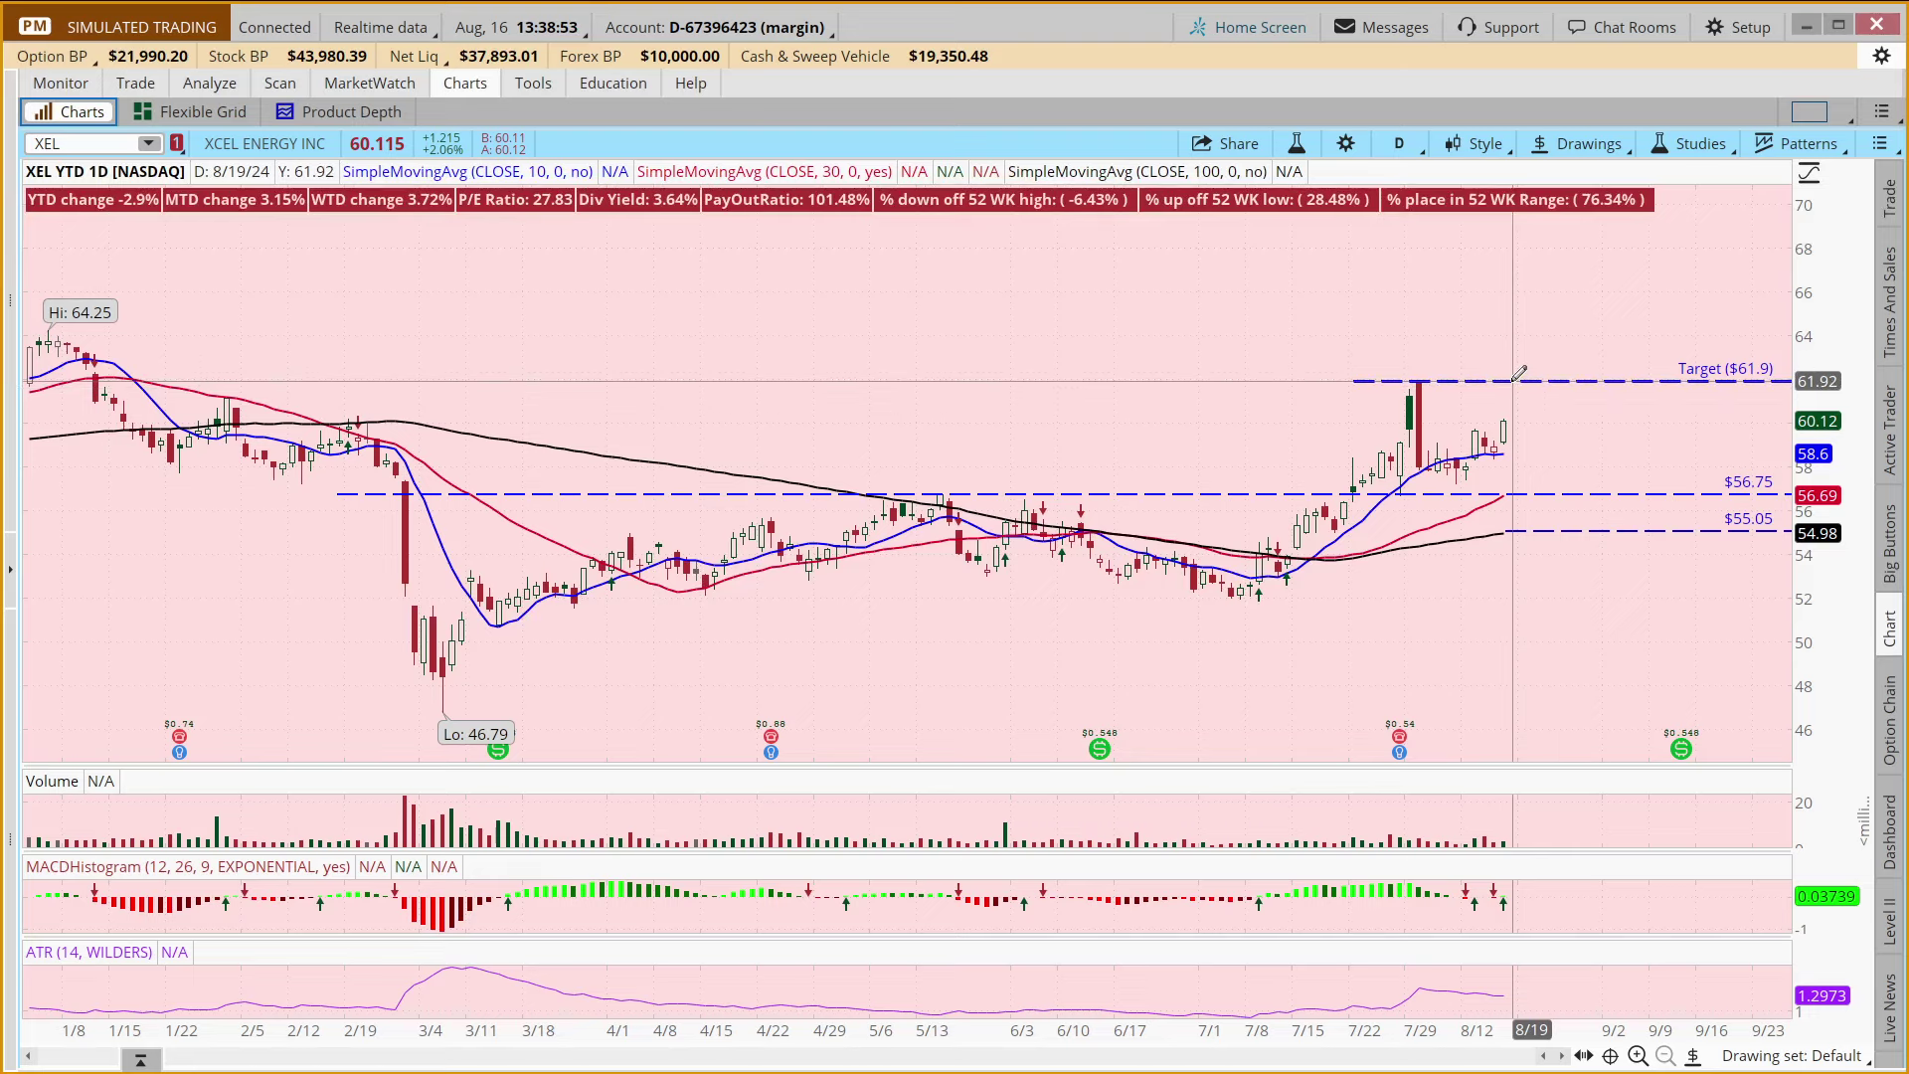
mouse_move(1518, 375)
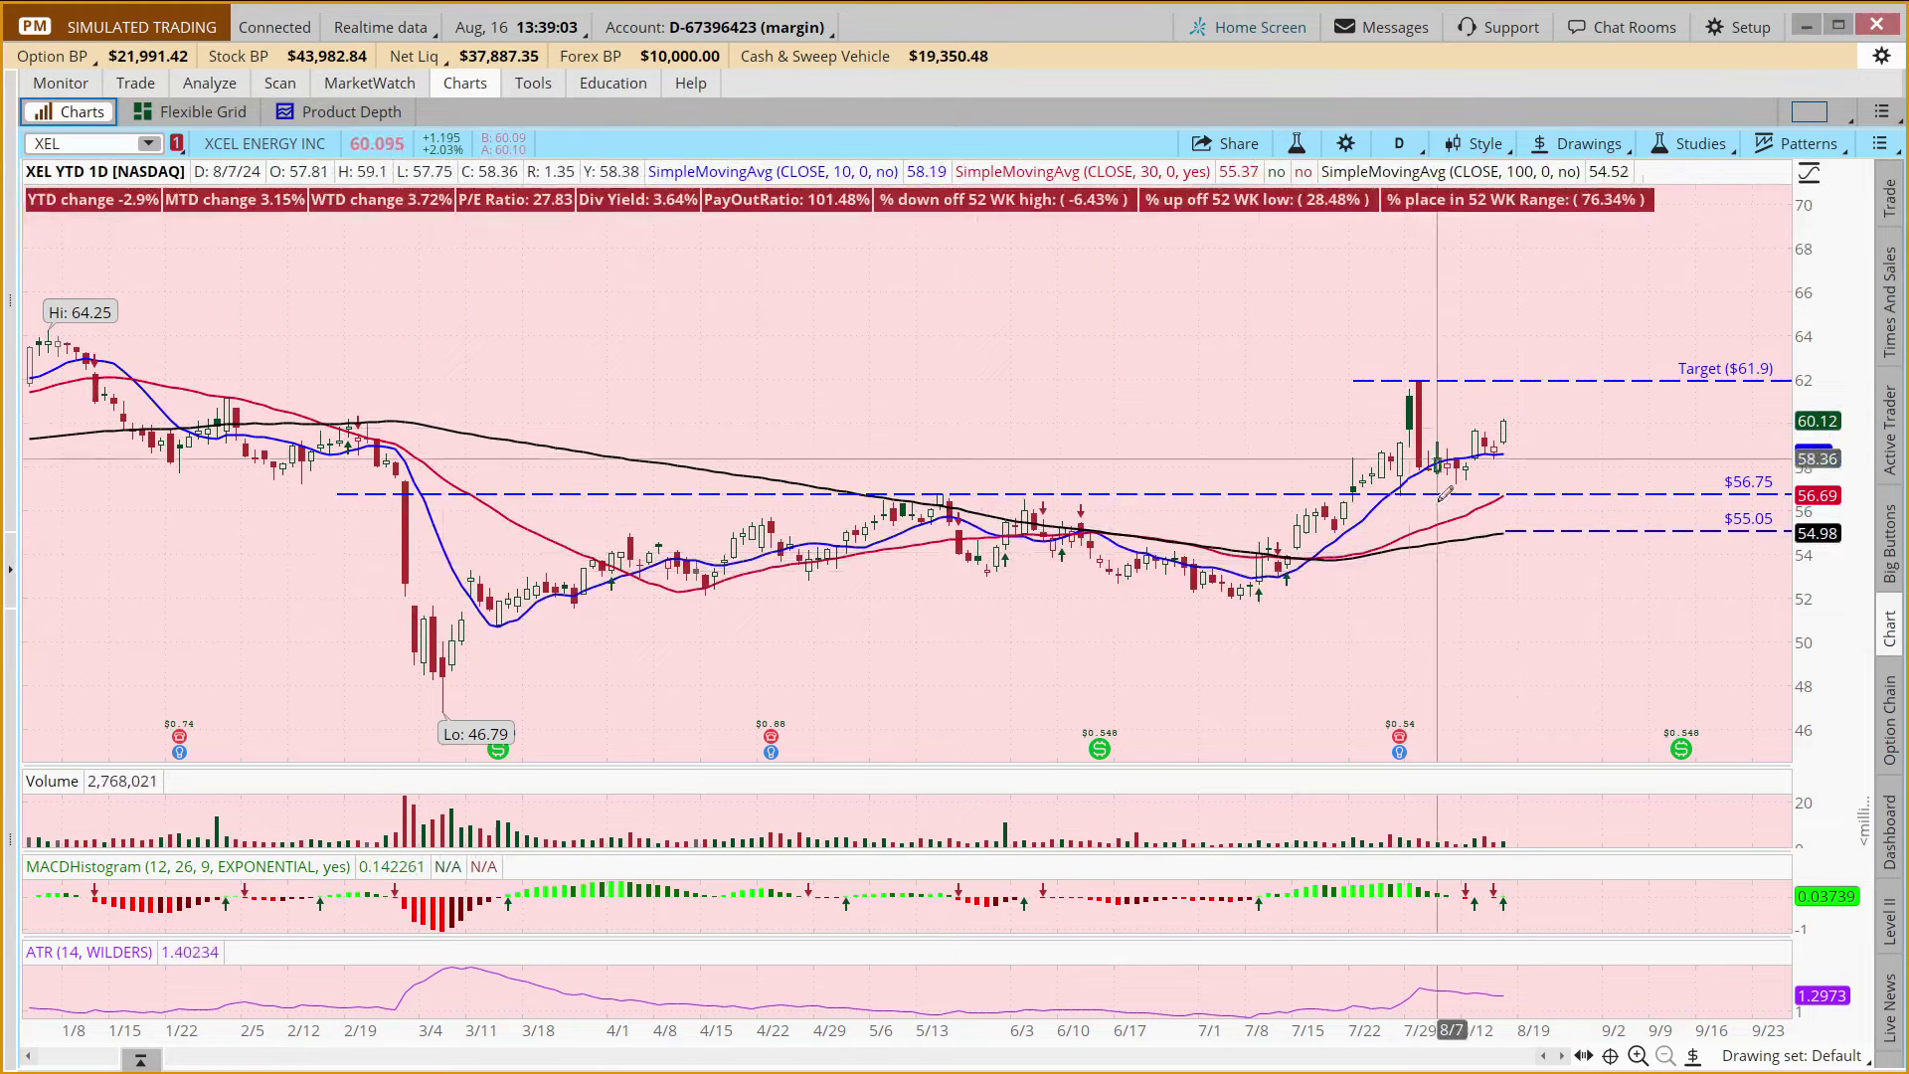
right_click(1662, 523)
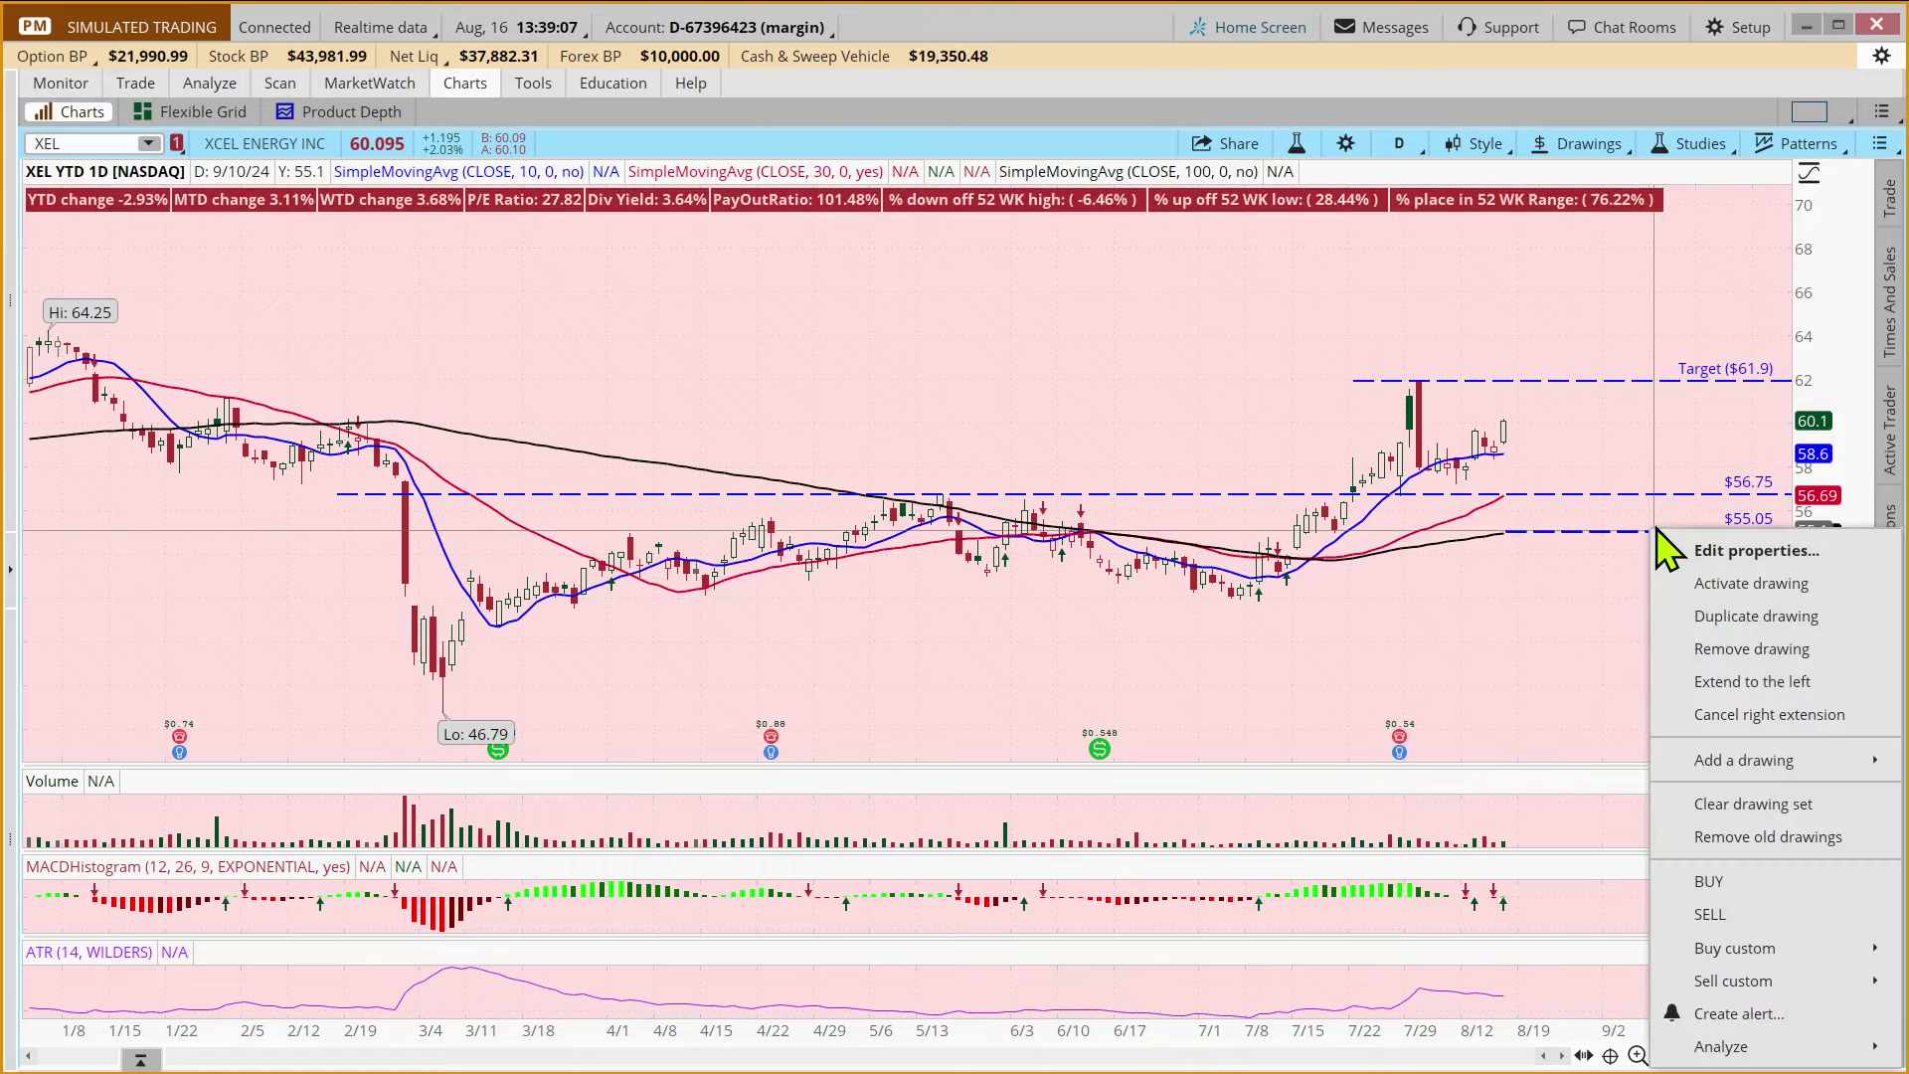
left_click(1685, 540)
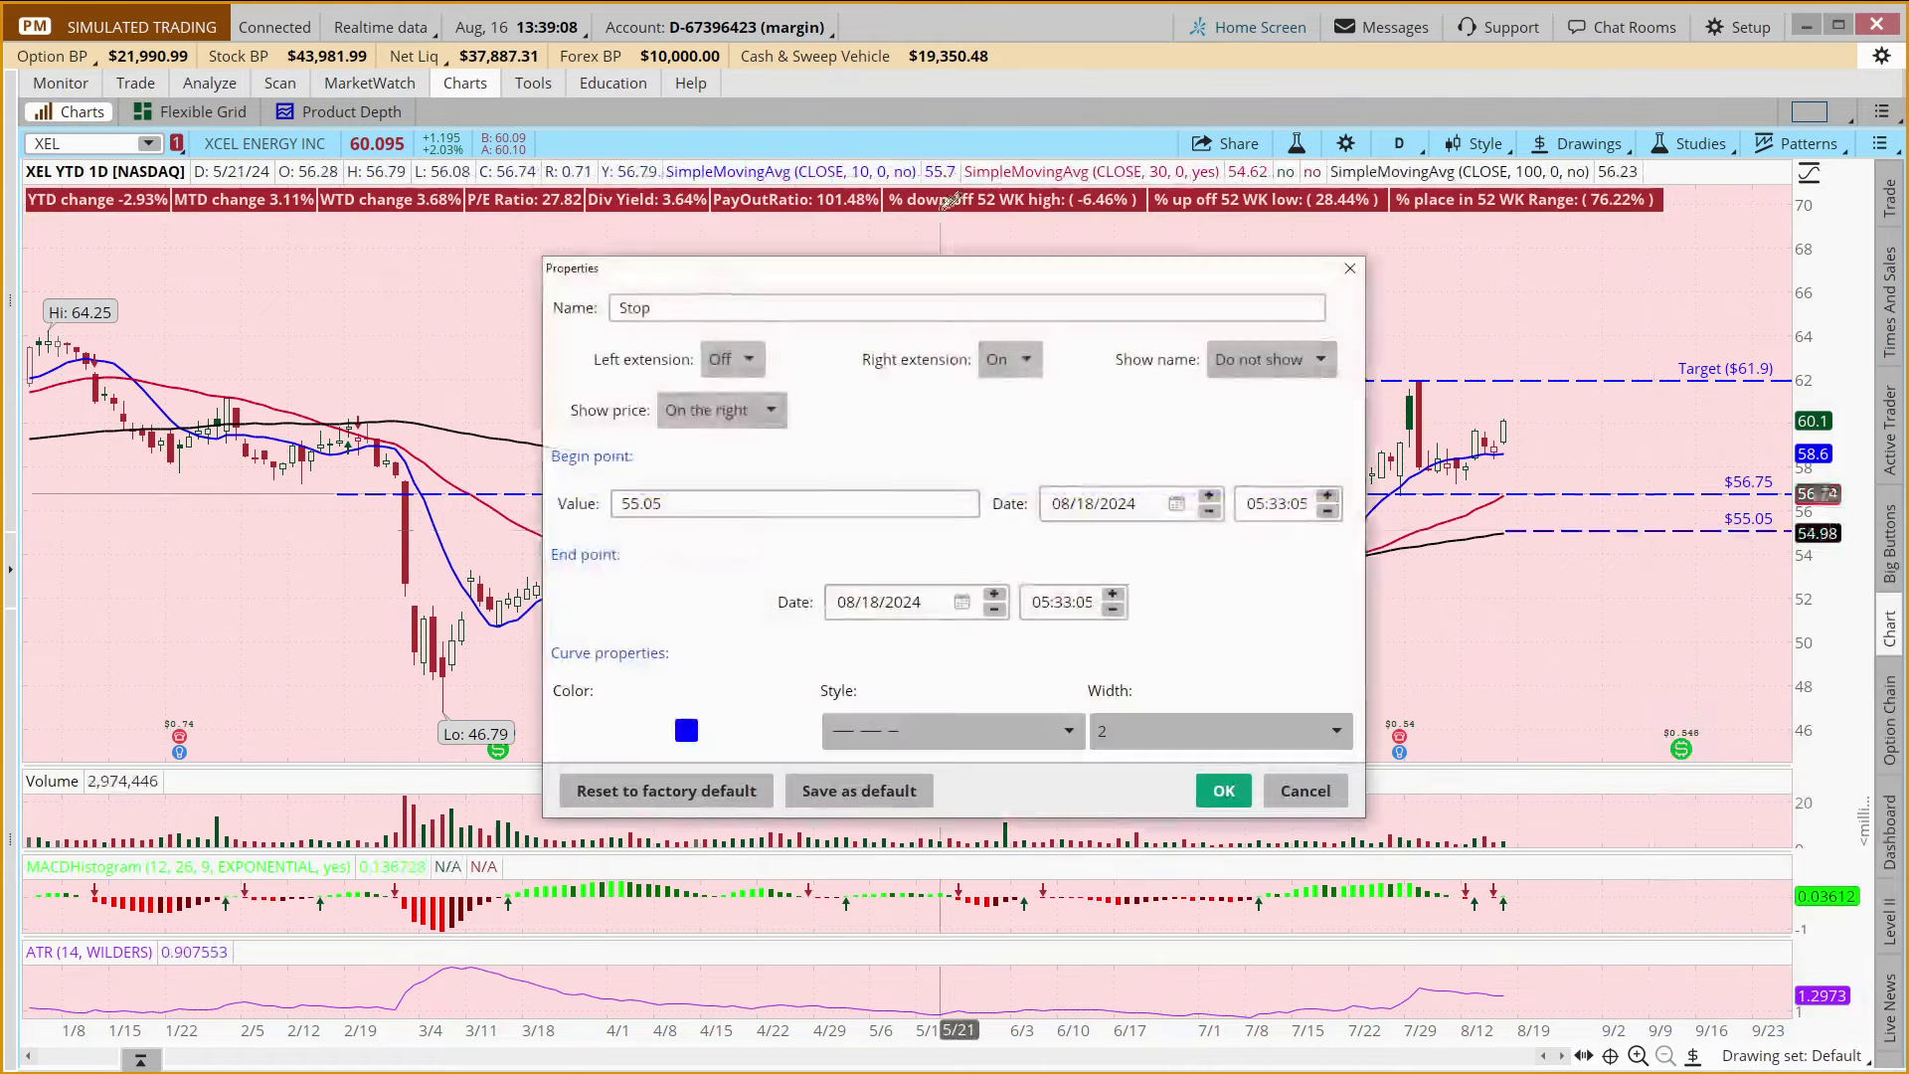
left_click(1287, 362)
left_click(1295, 473)
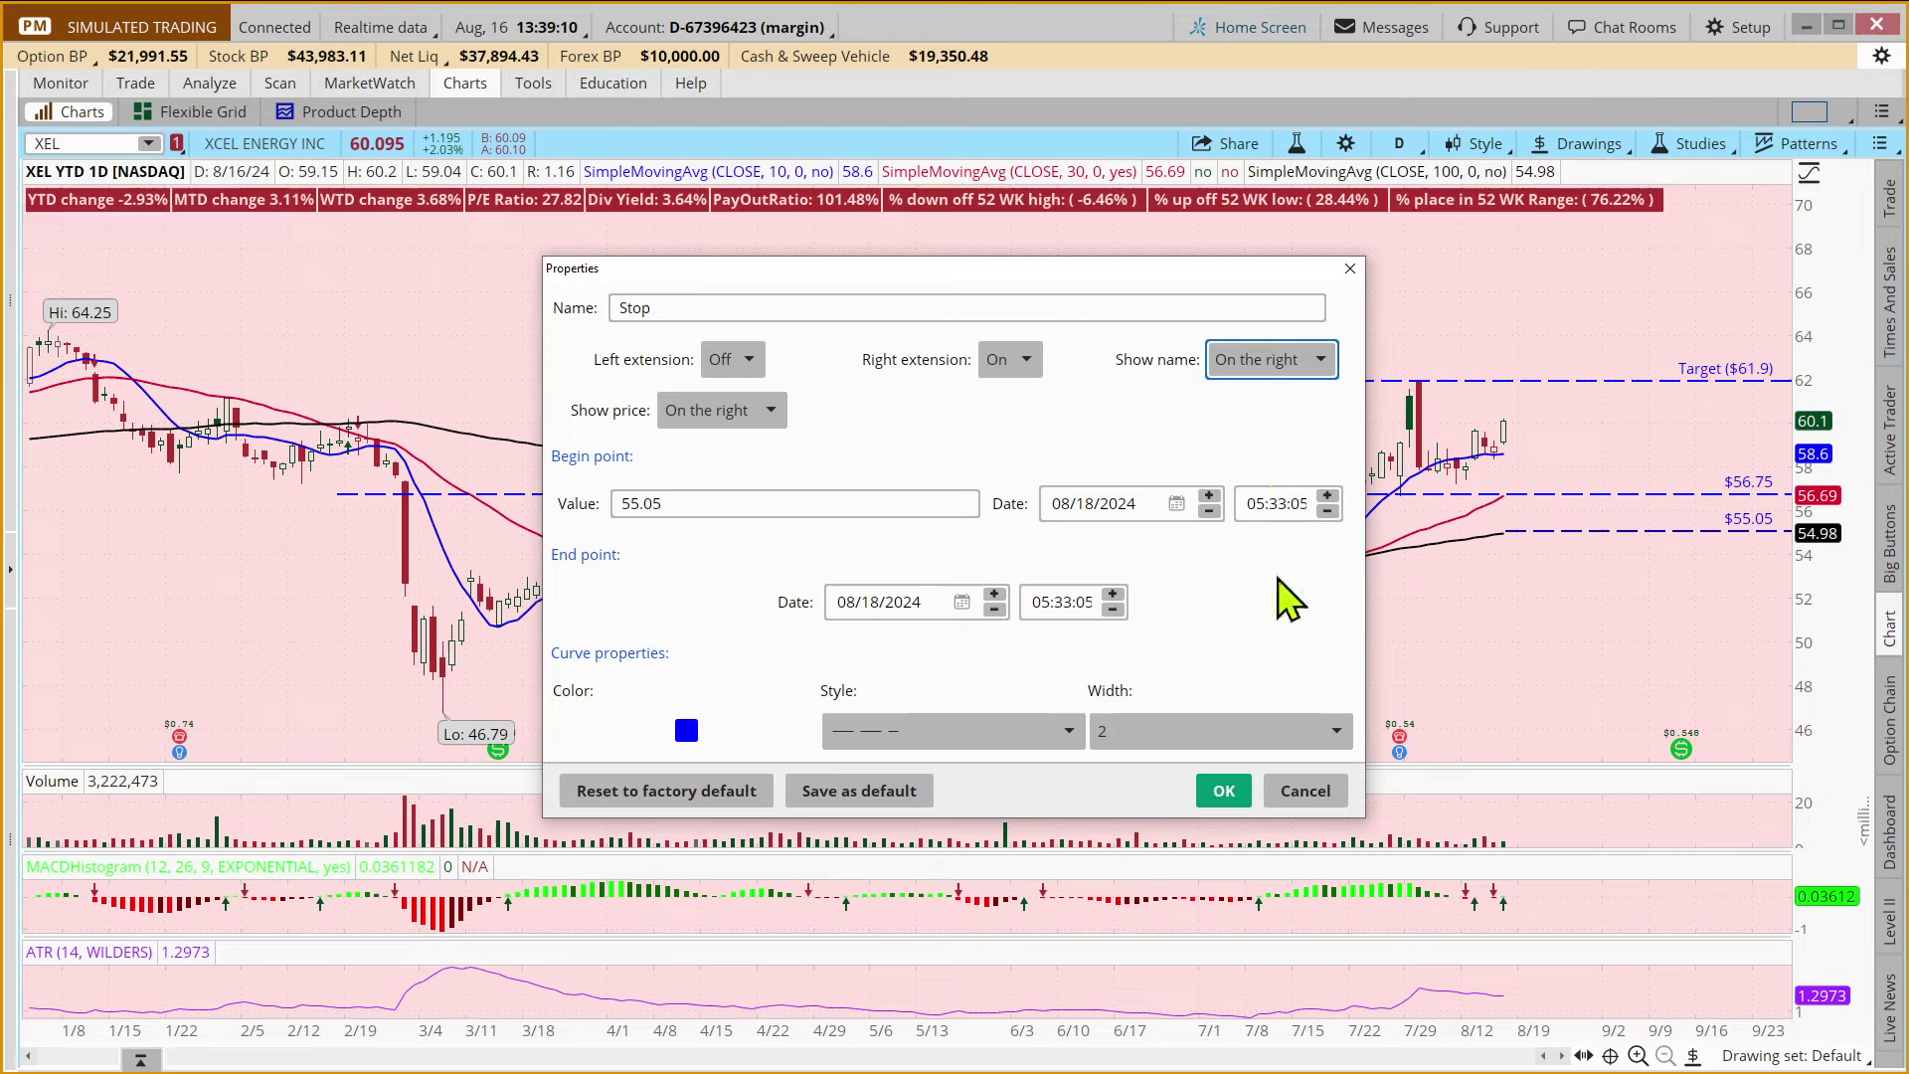
left_click(1224, 793)
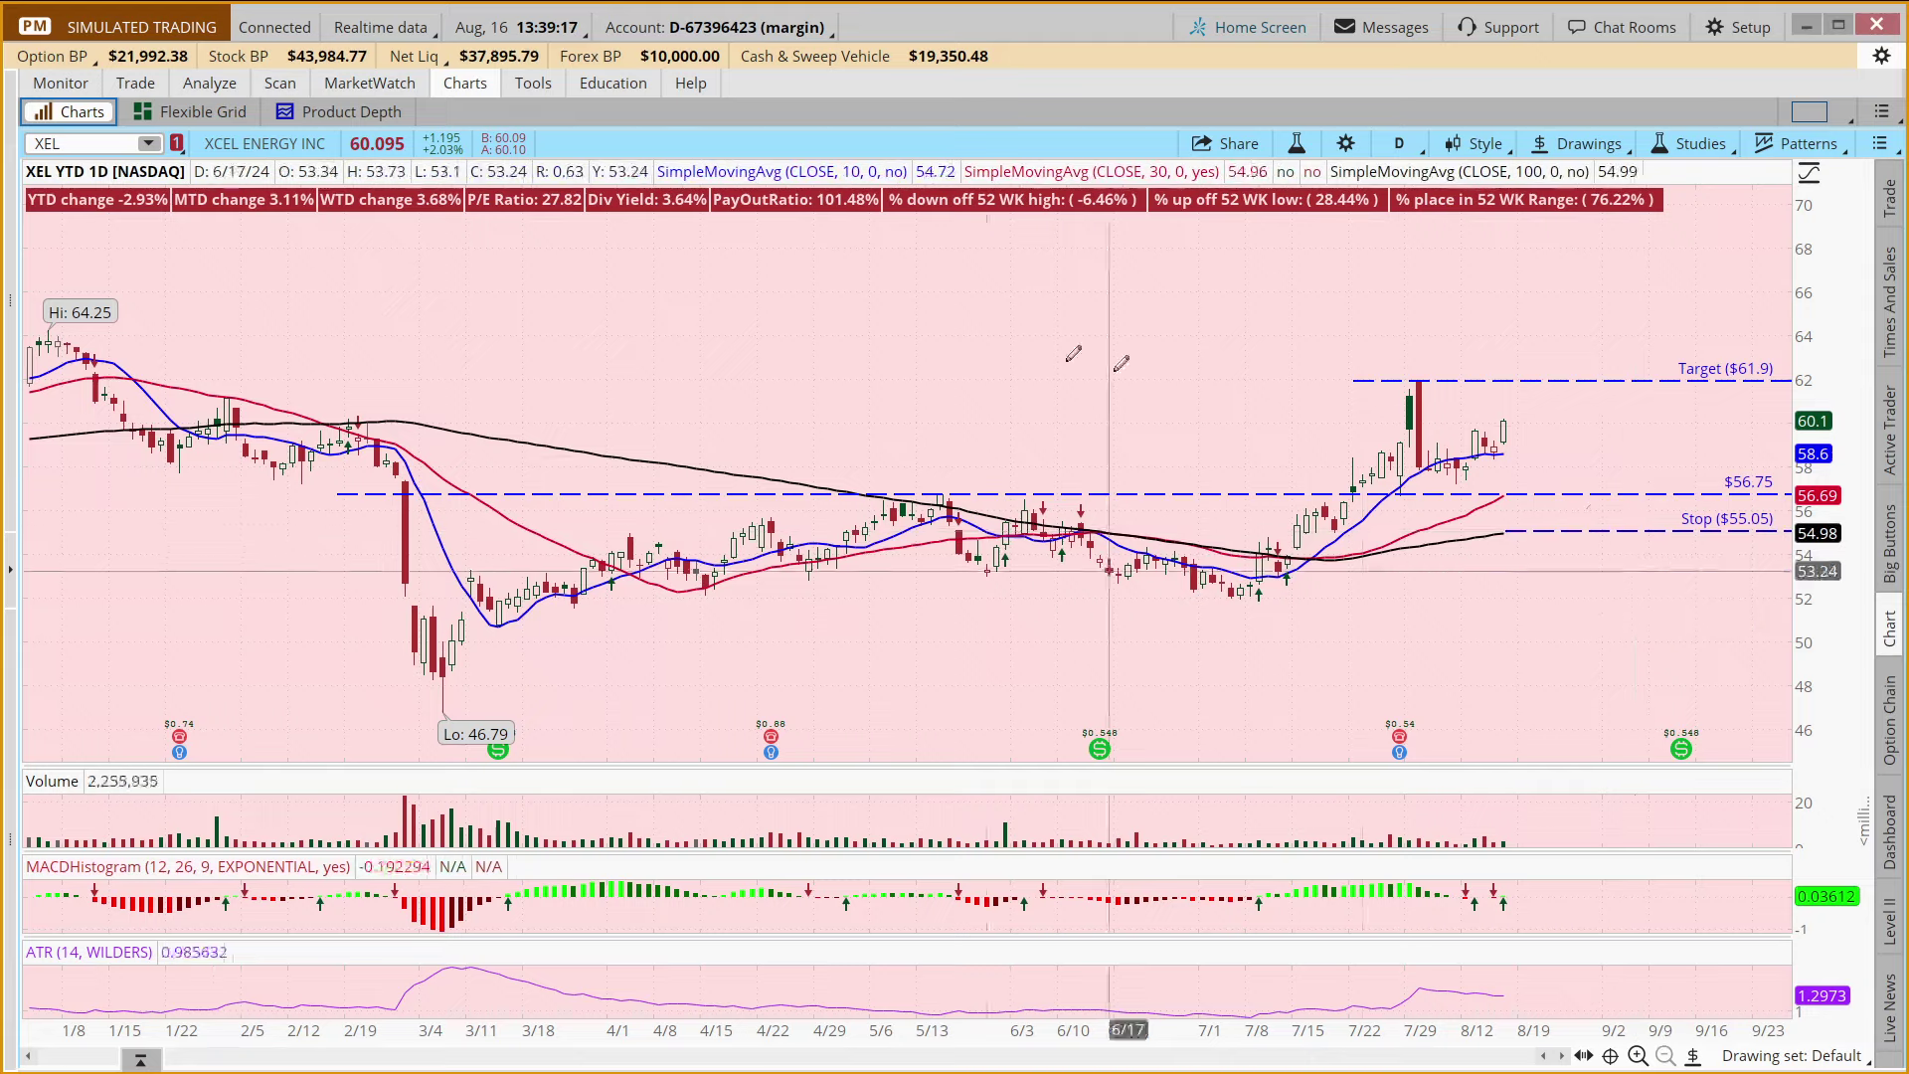
mouse_move(140, 89)
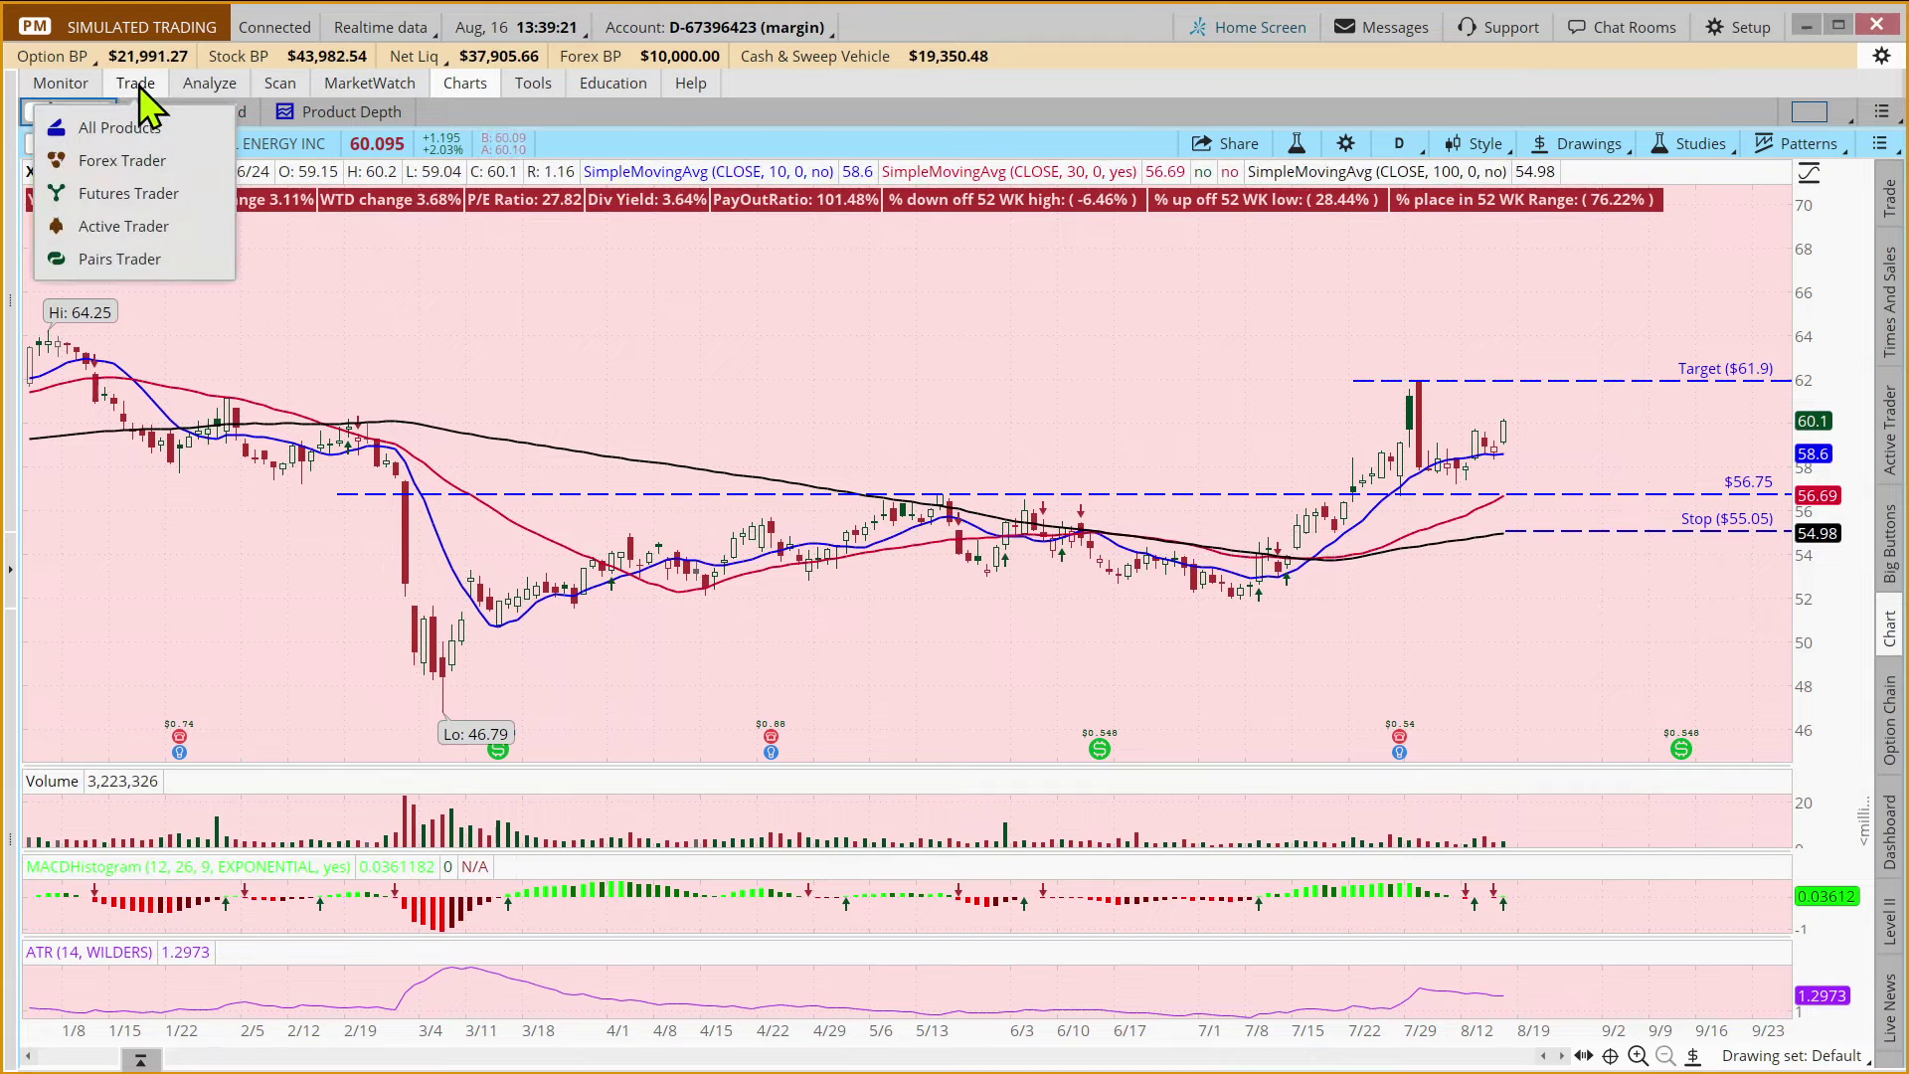
From the XEL Trade page, start a custom buy order with an OCO bracket.
left_click(139, 85)
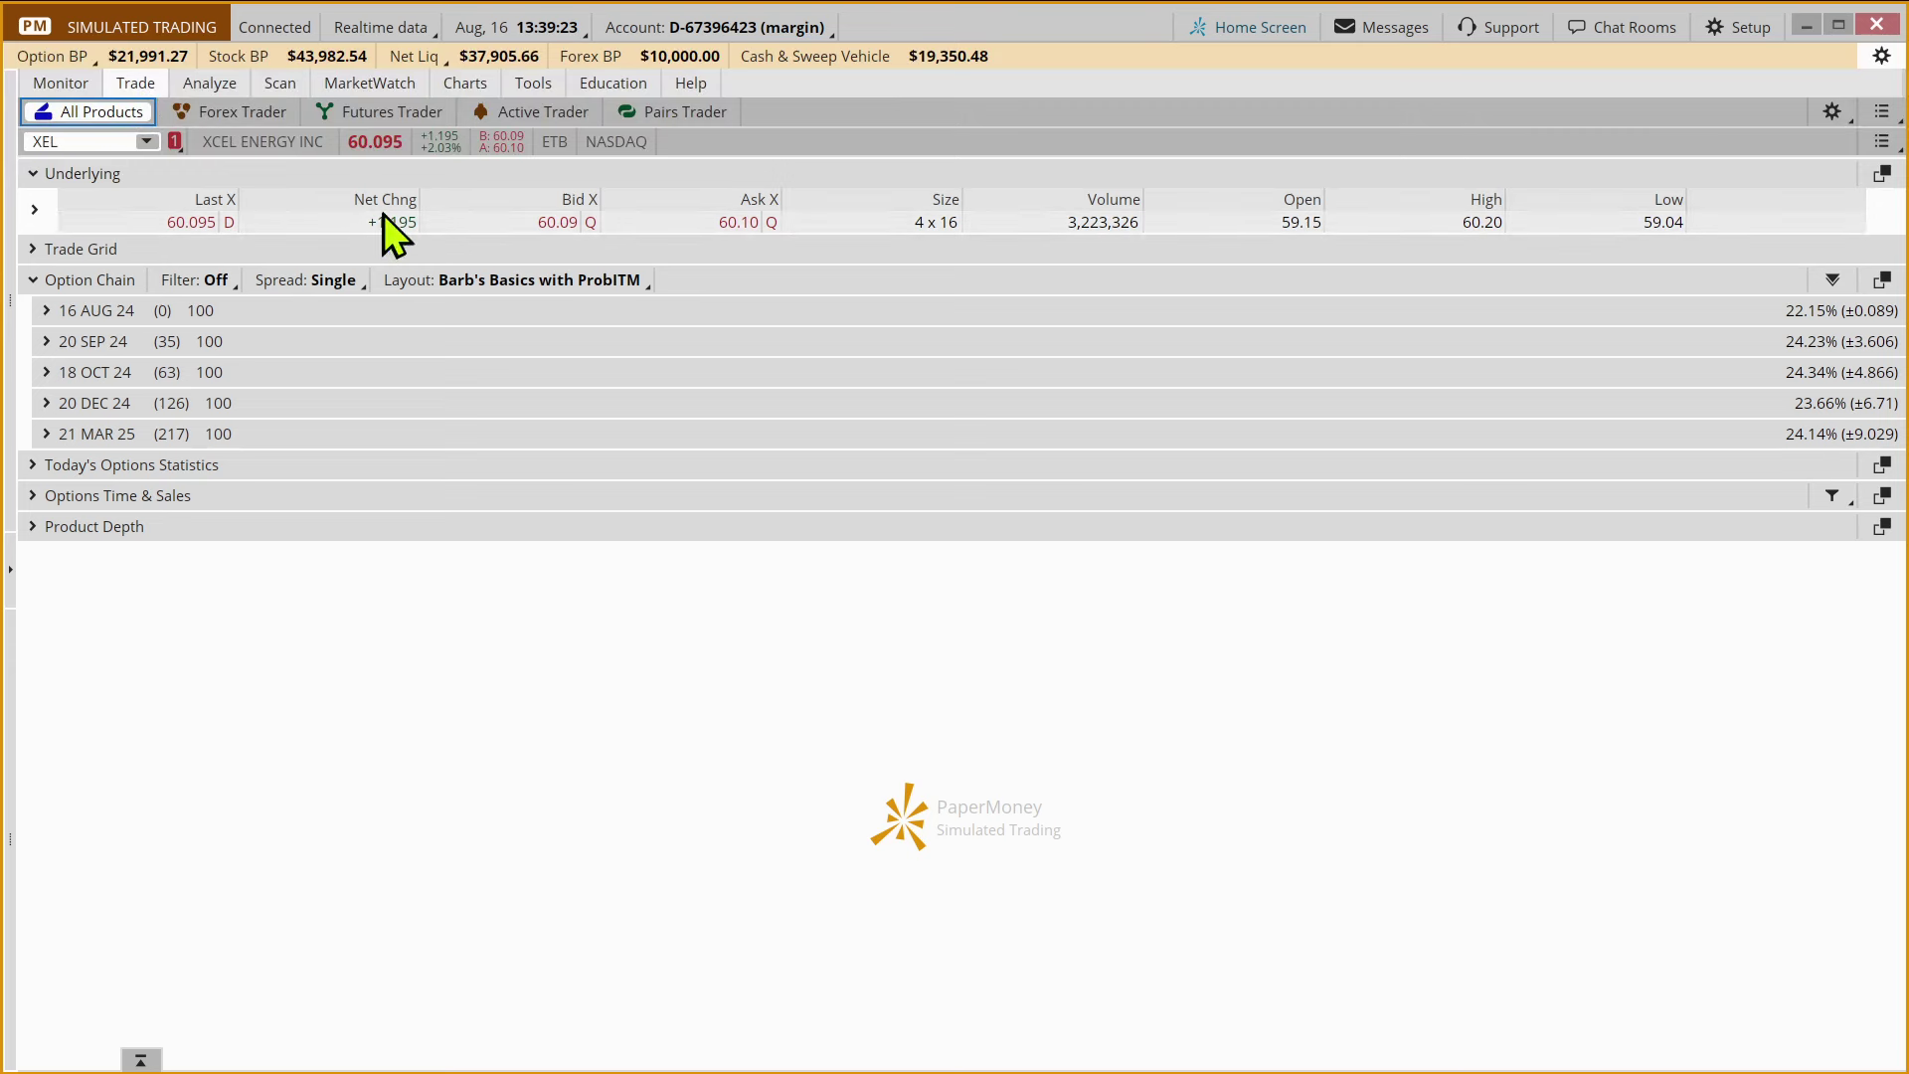
right_click(515, 224)
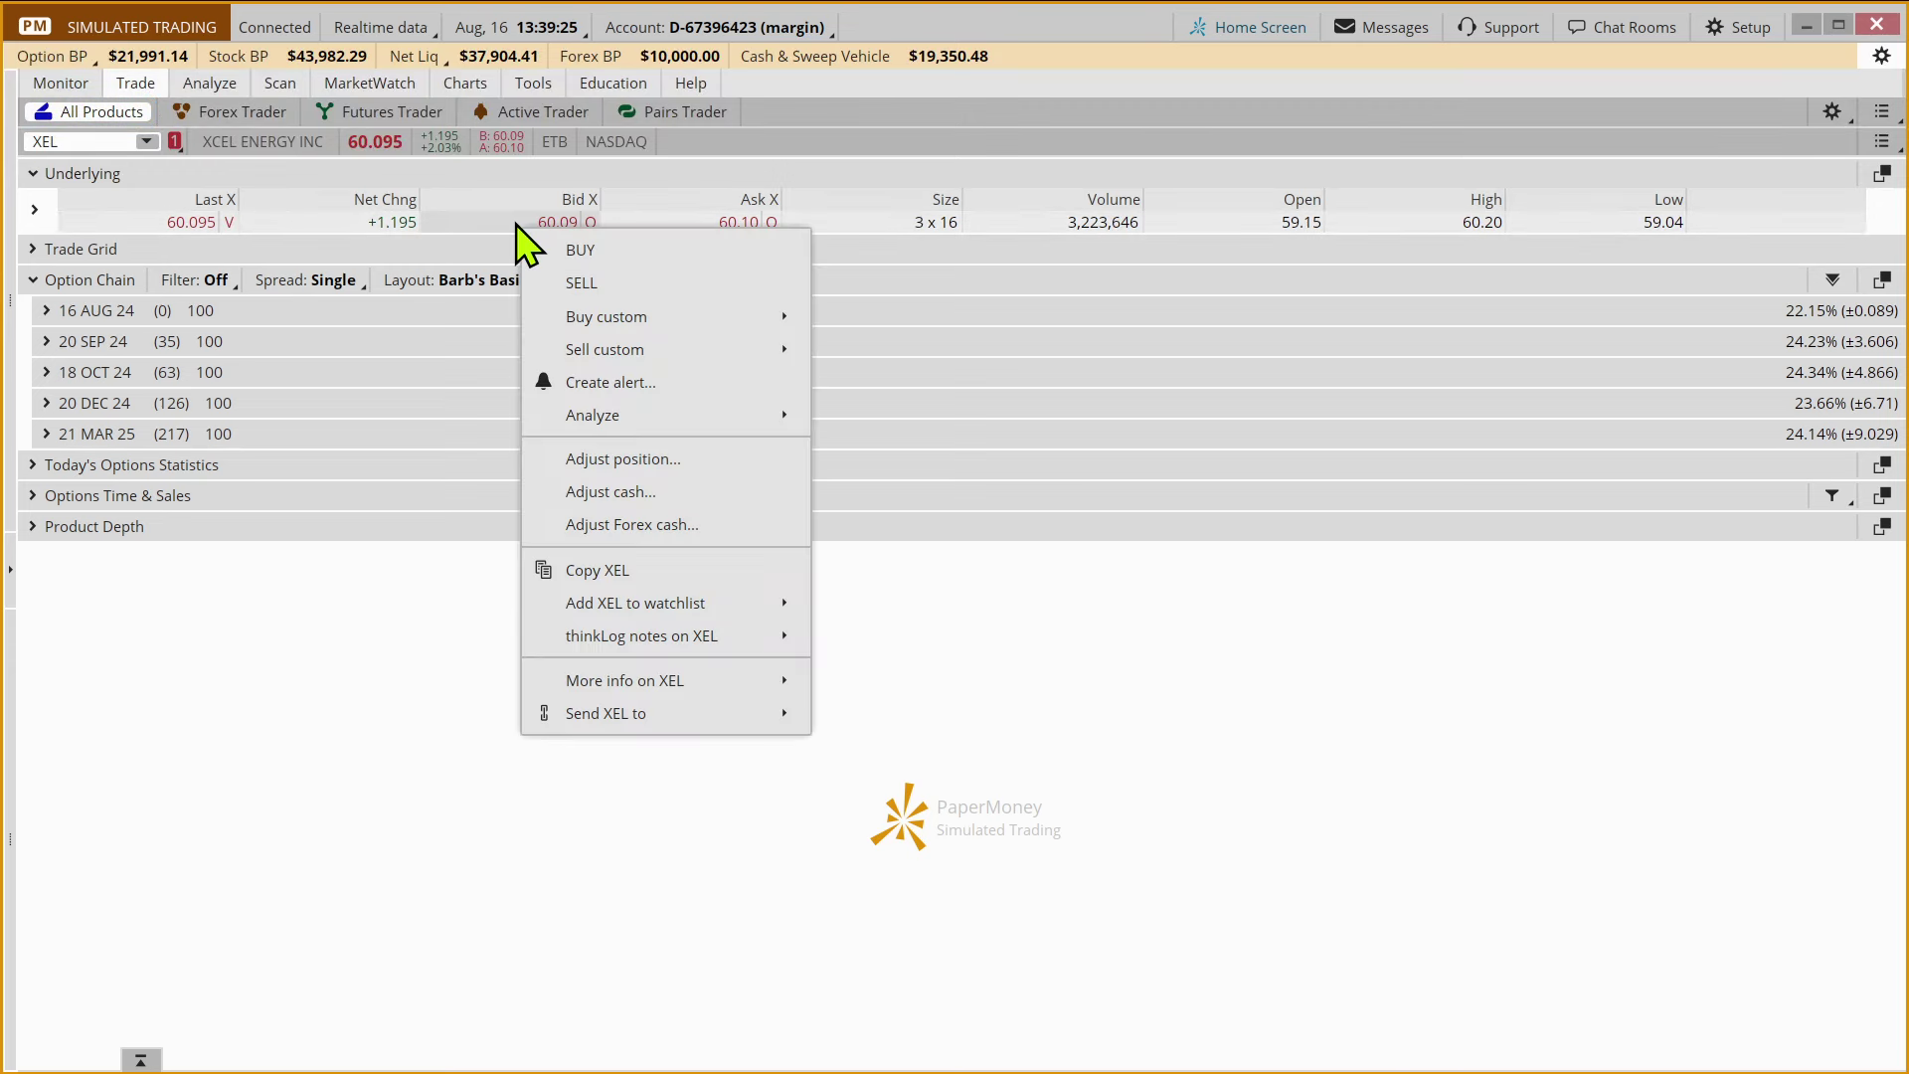
mouse_move(529, 319)
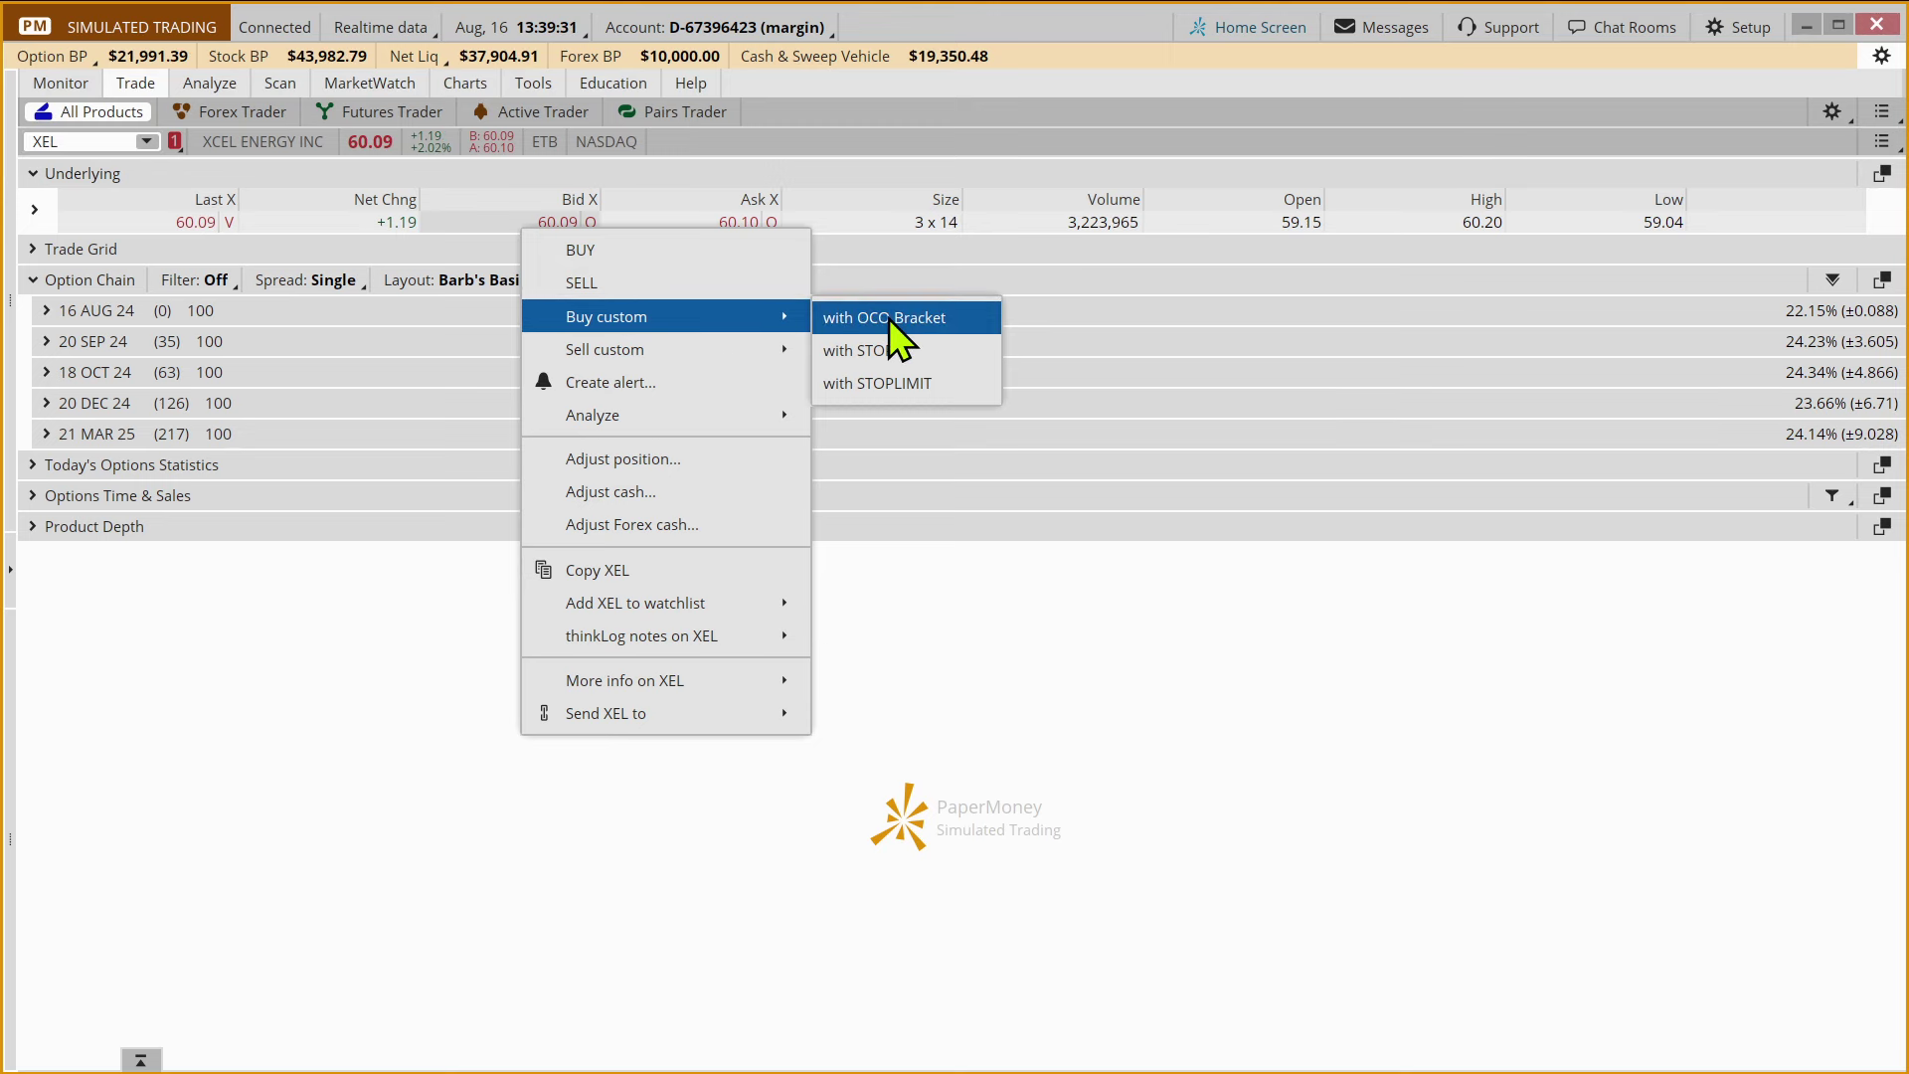
left_click(889, 318)
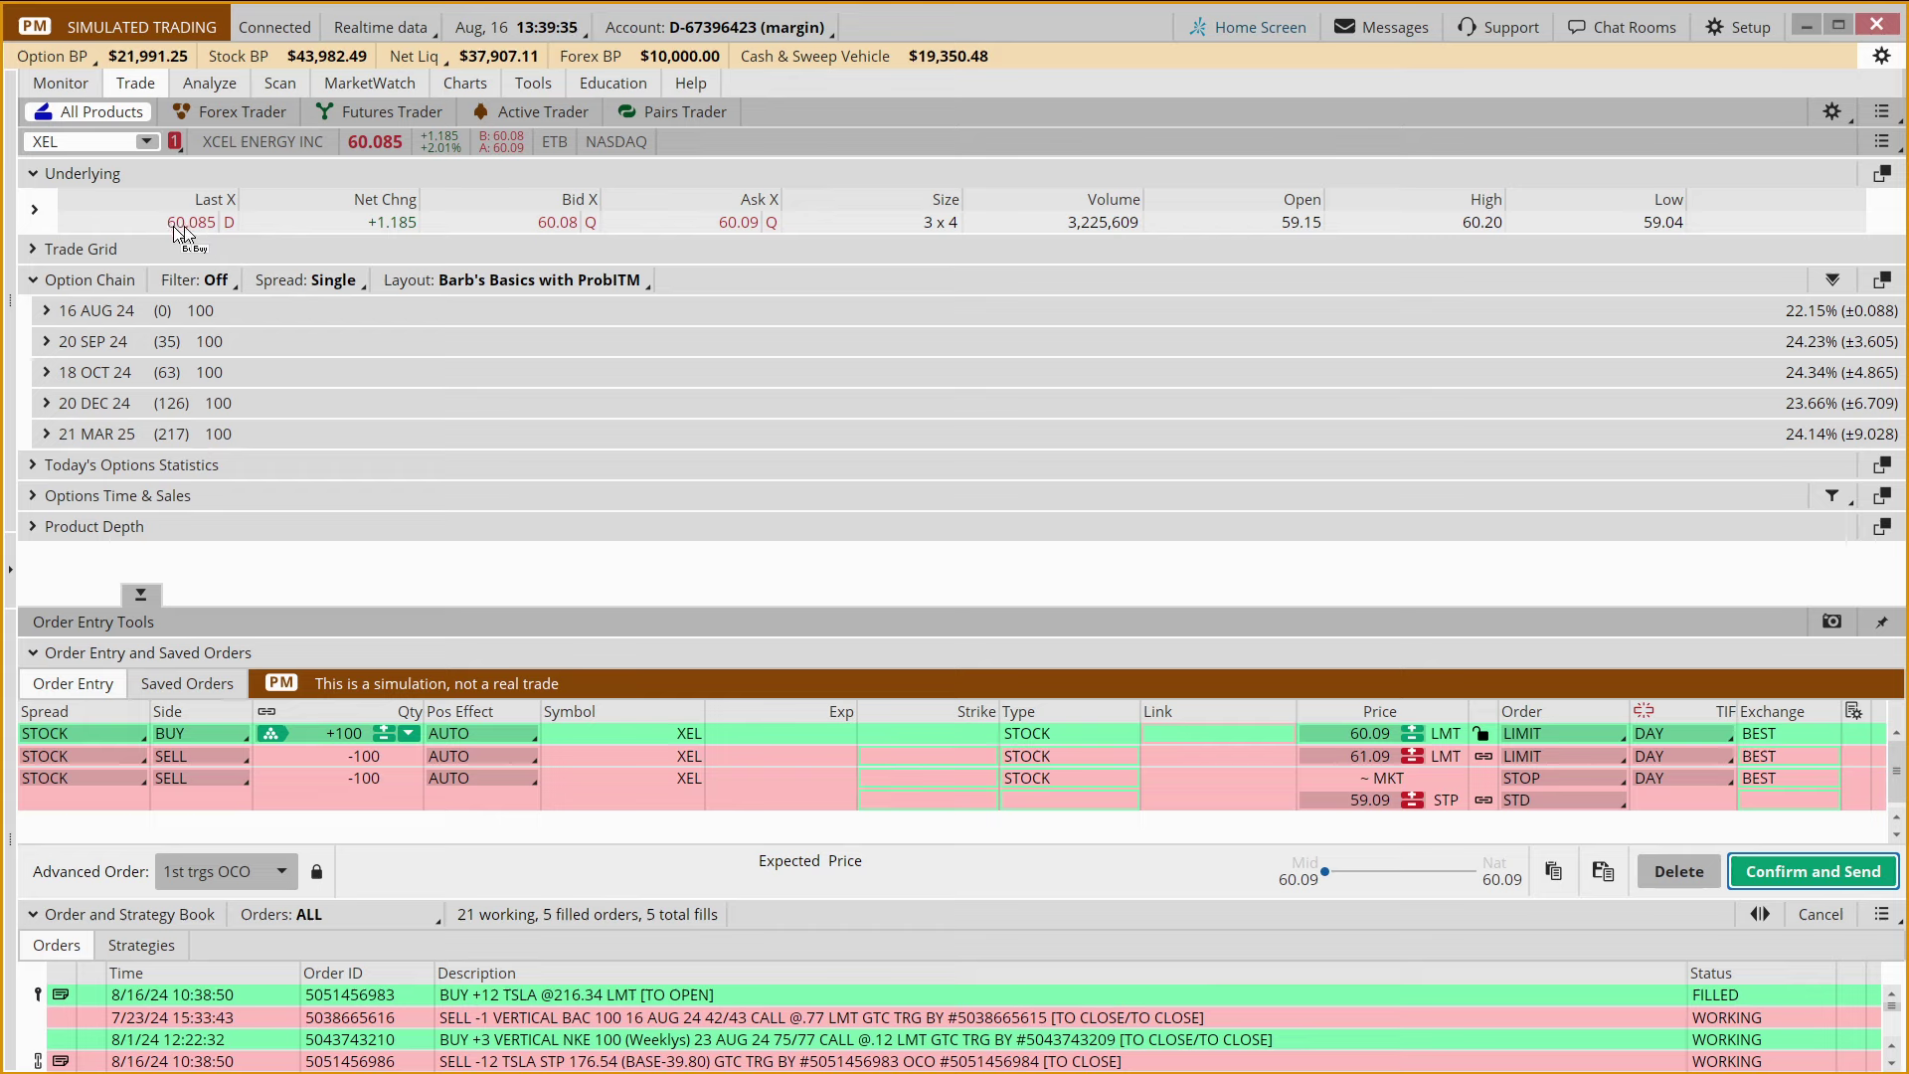
Set the XEL target to 61.90 and stop to 55.05, both GTC, and open the confirmation.
left_click(1385, 753)
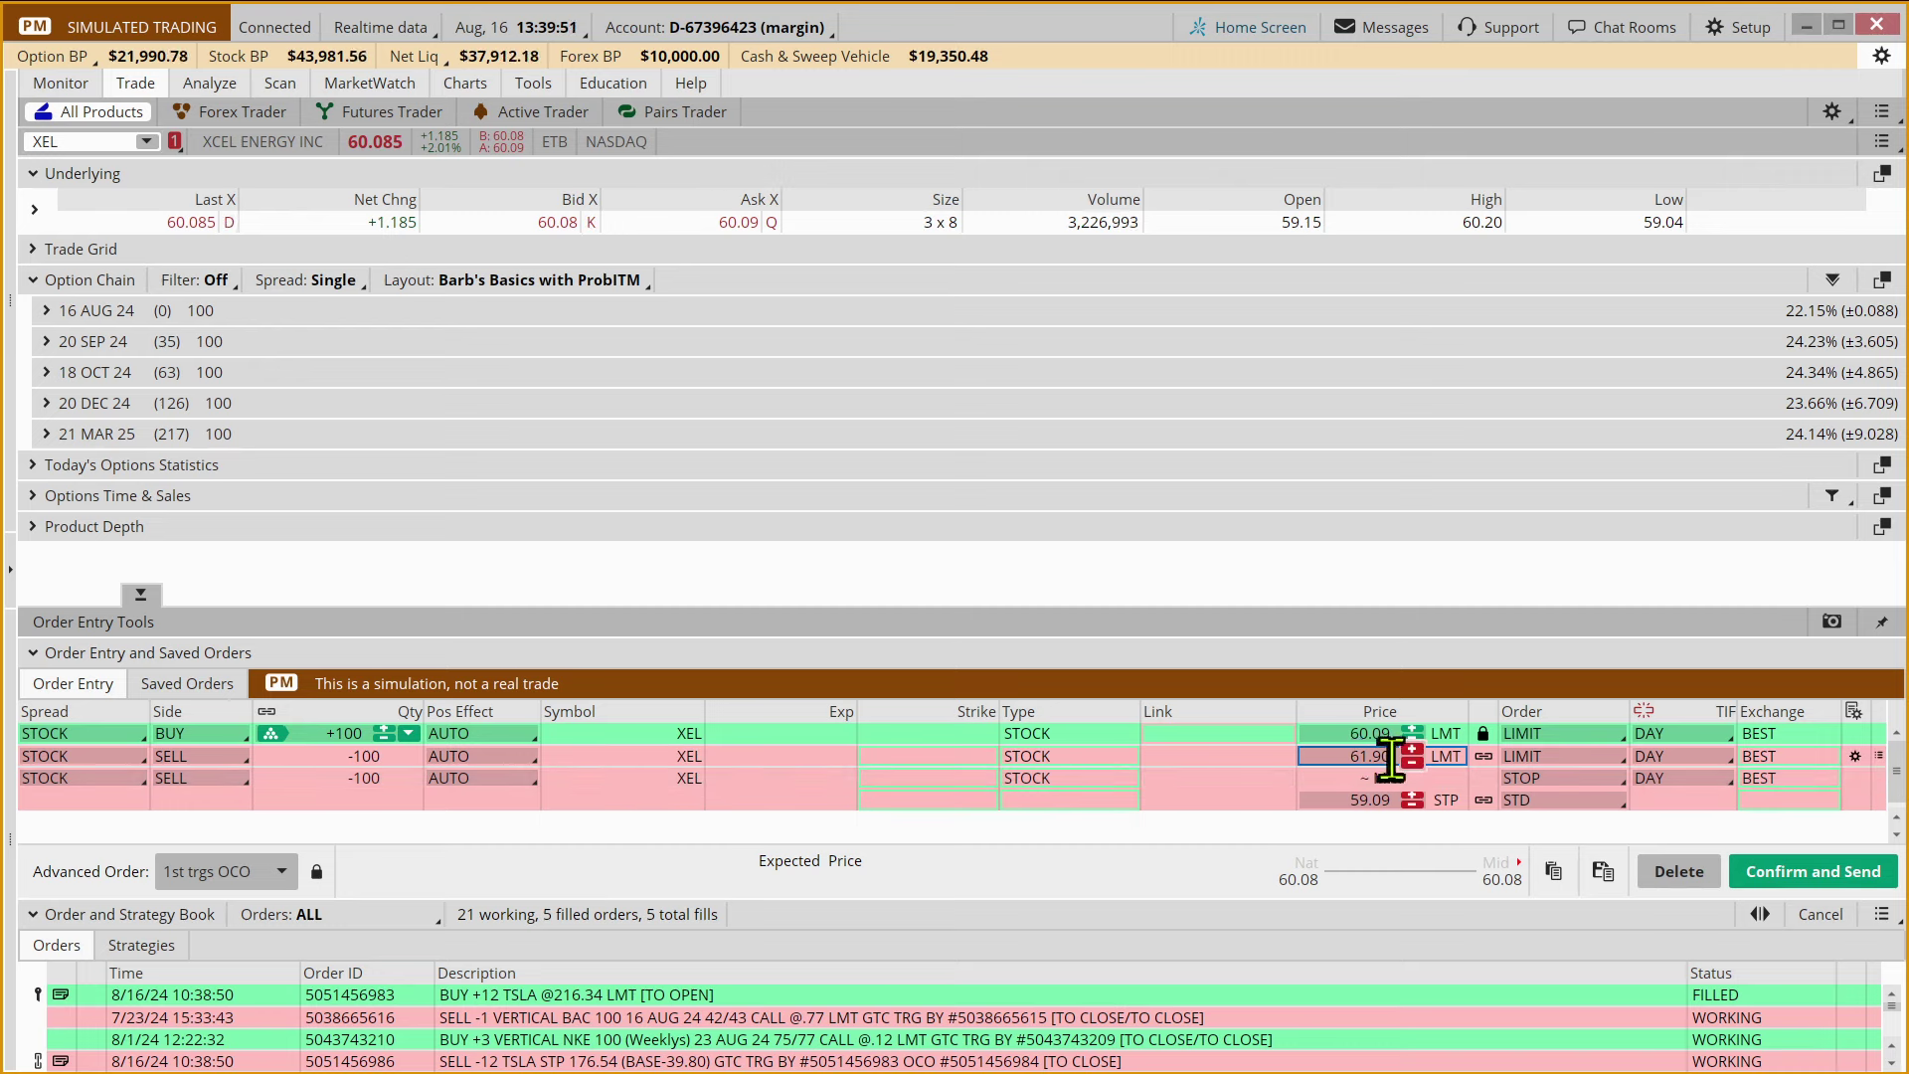
left_click(1659, 757)
left_click(1671, 821)
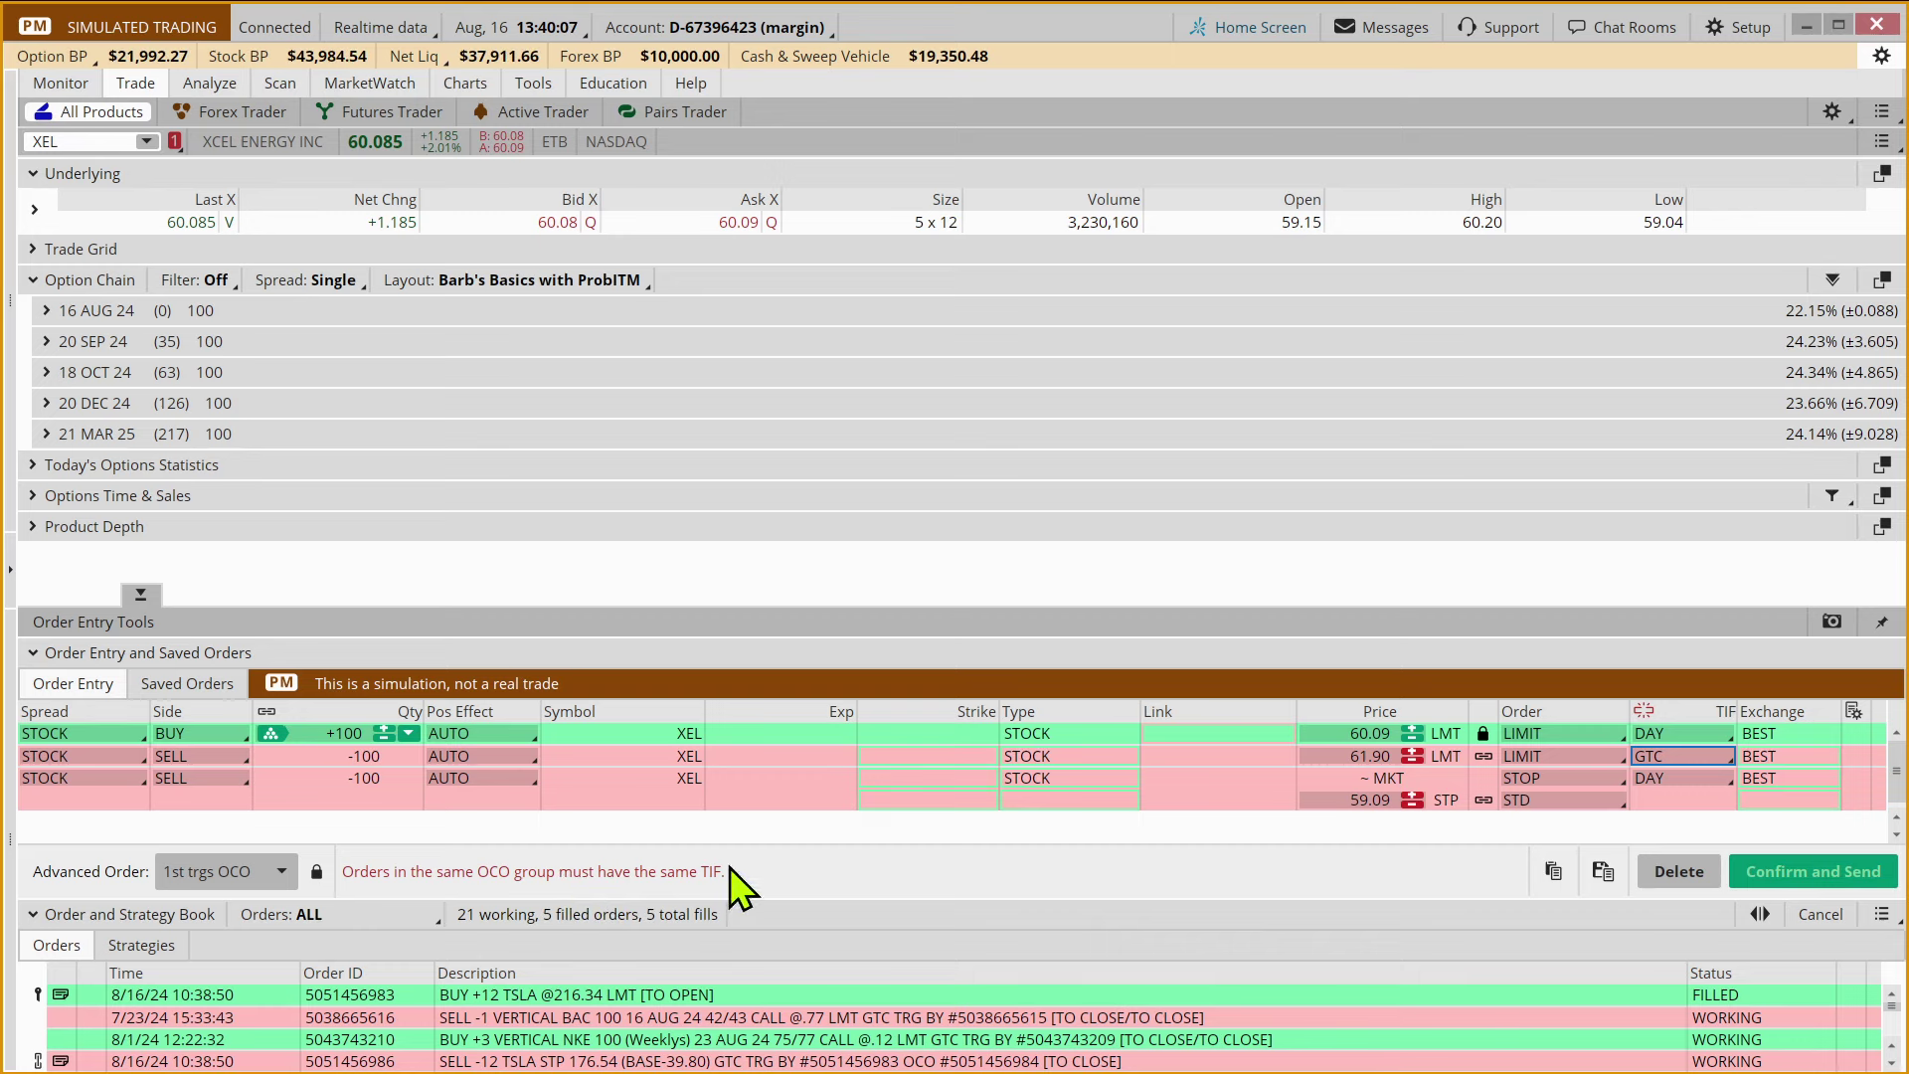
left_click(1660, 777)
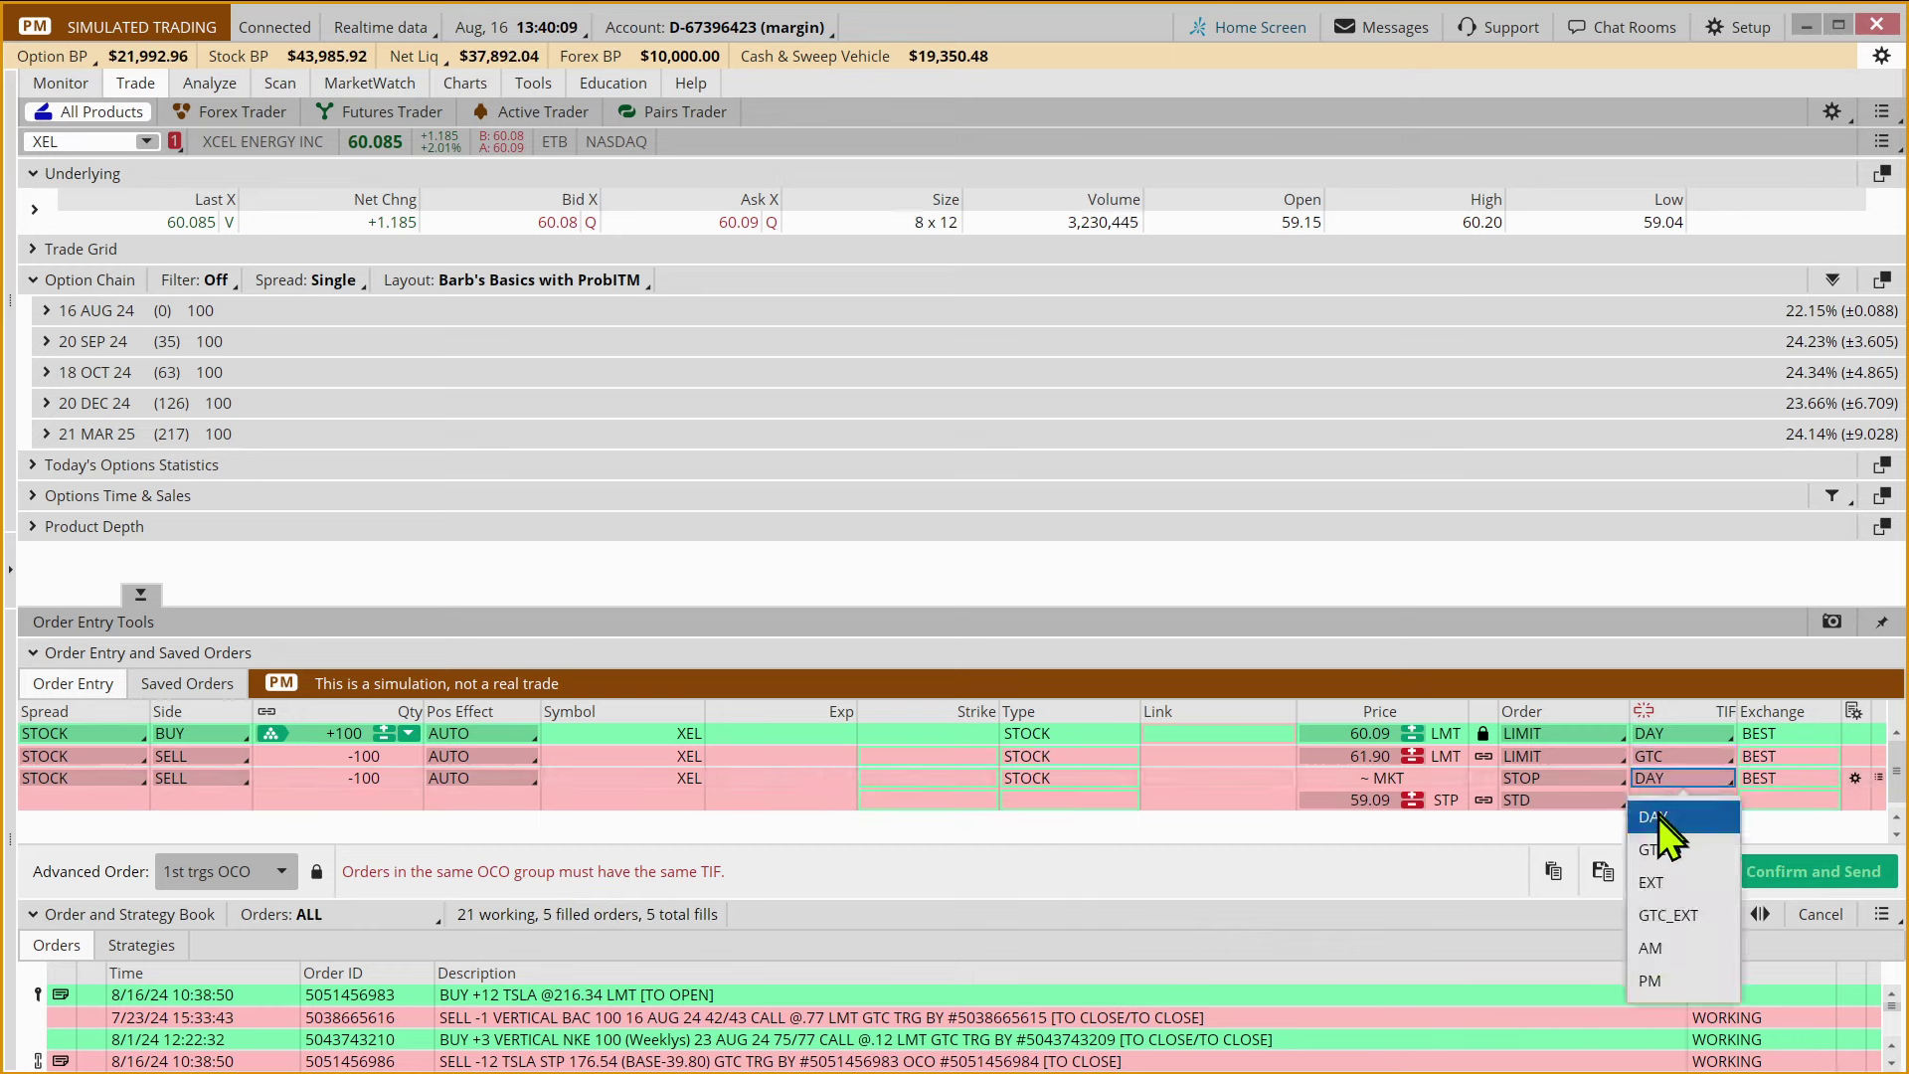
left_click(1656, 849)
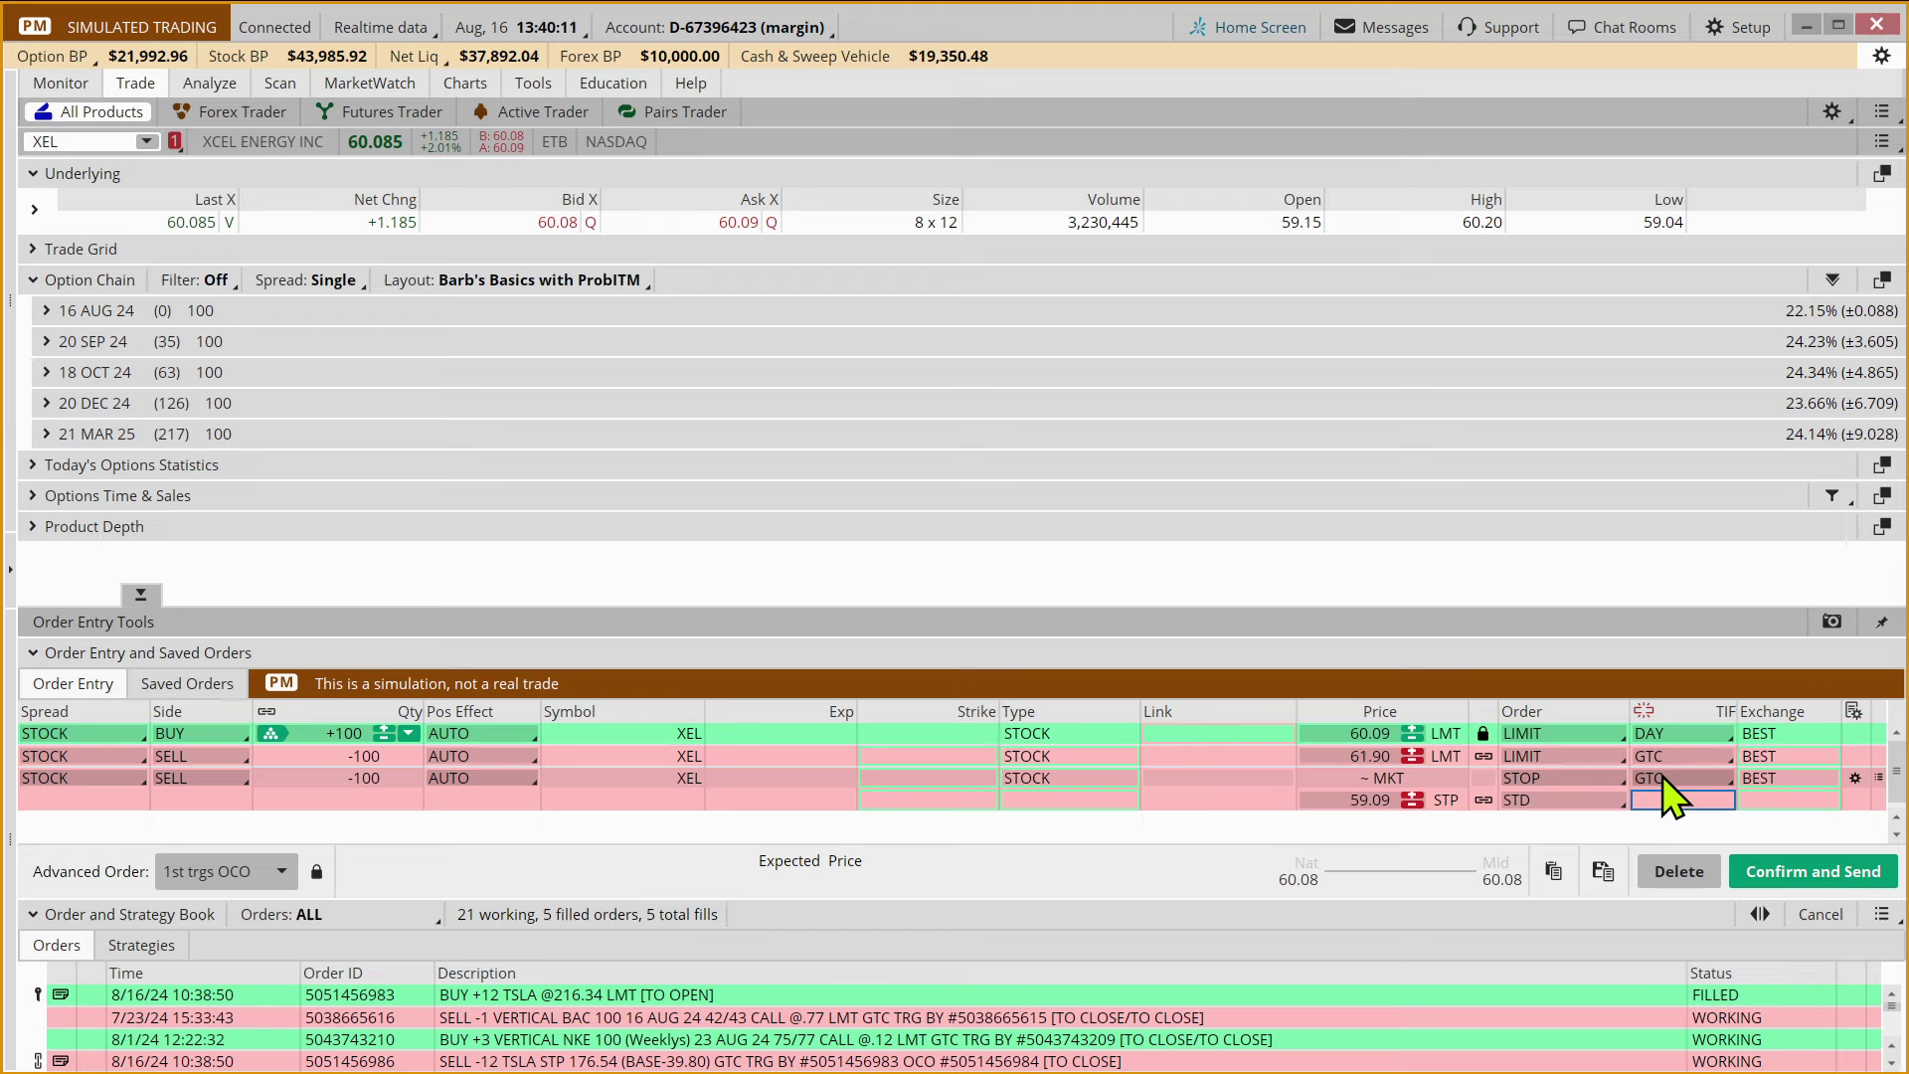
left_click(1388, 795)
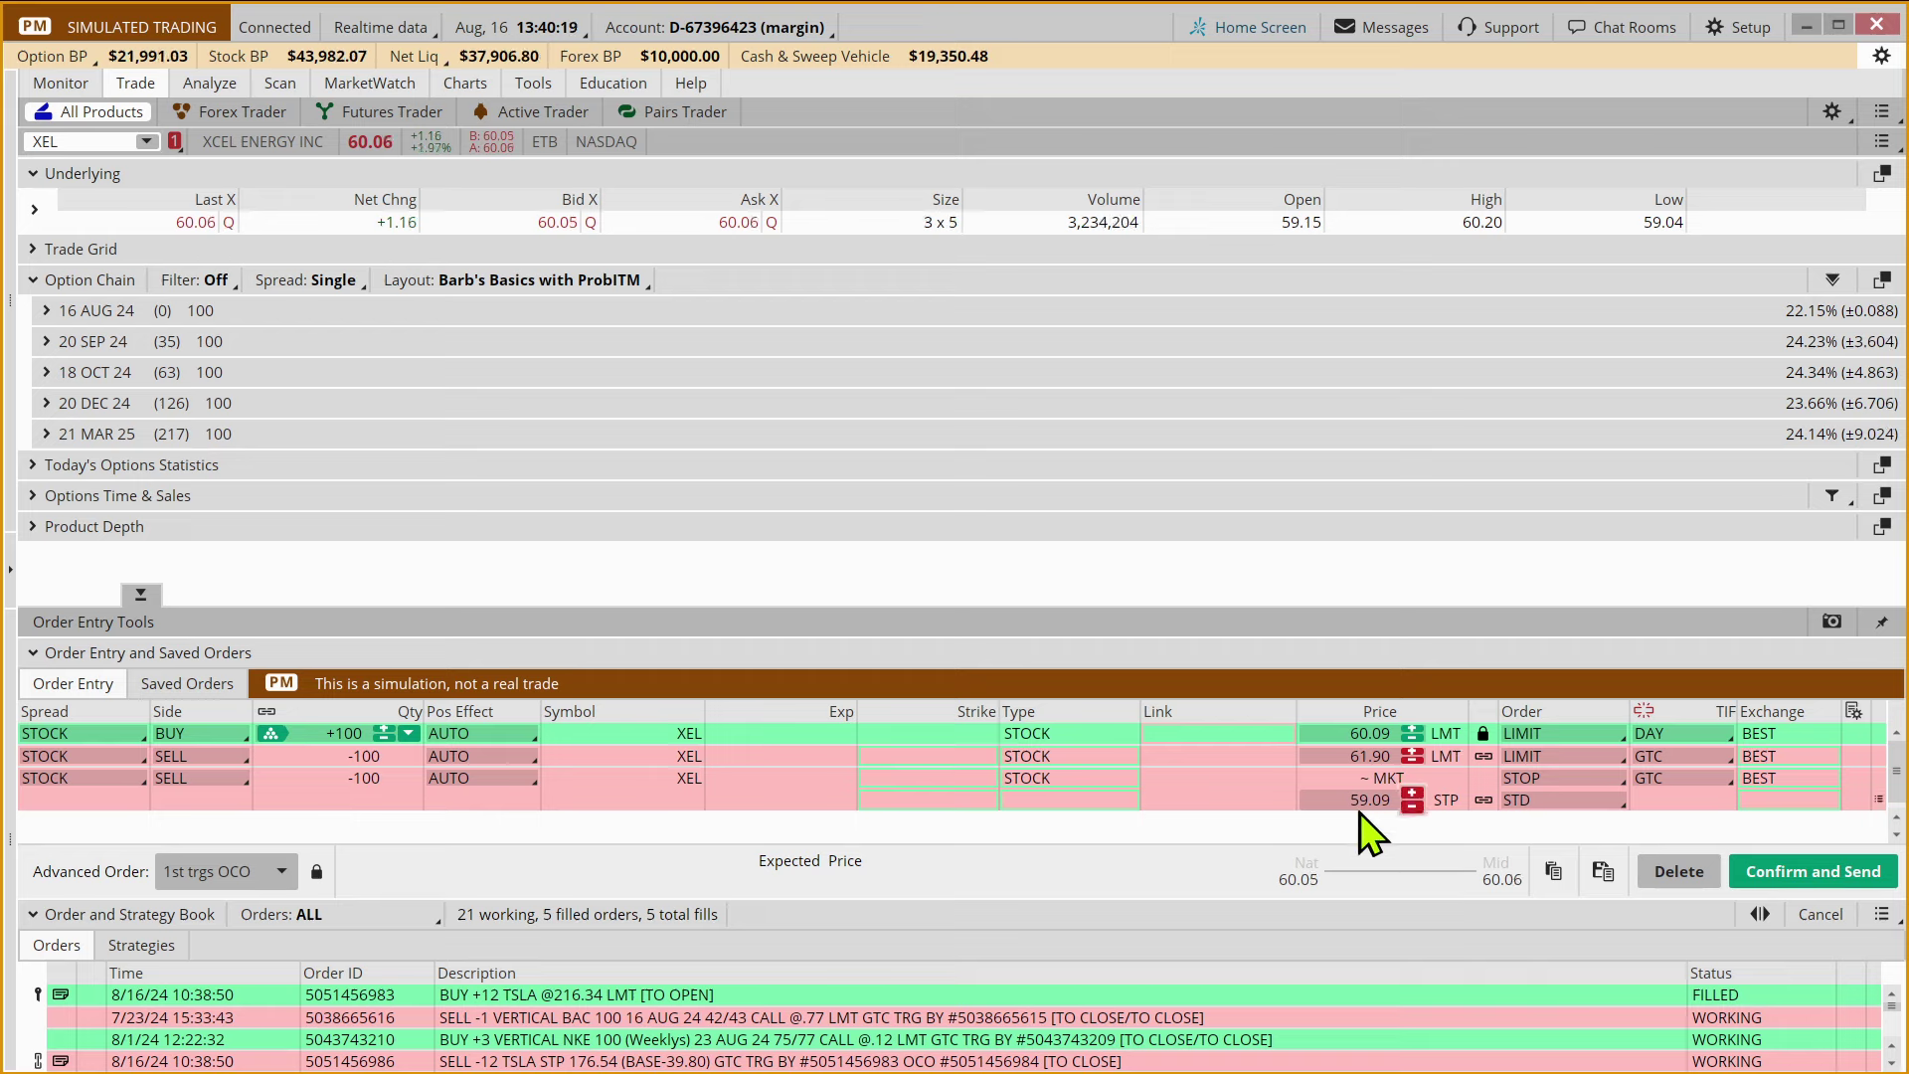
left_click(1437, 804)
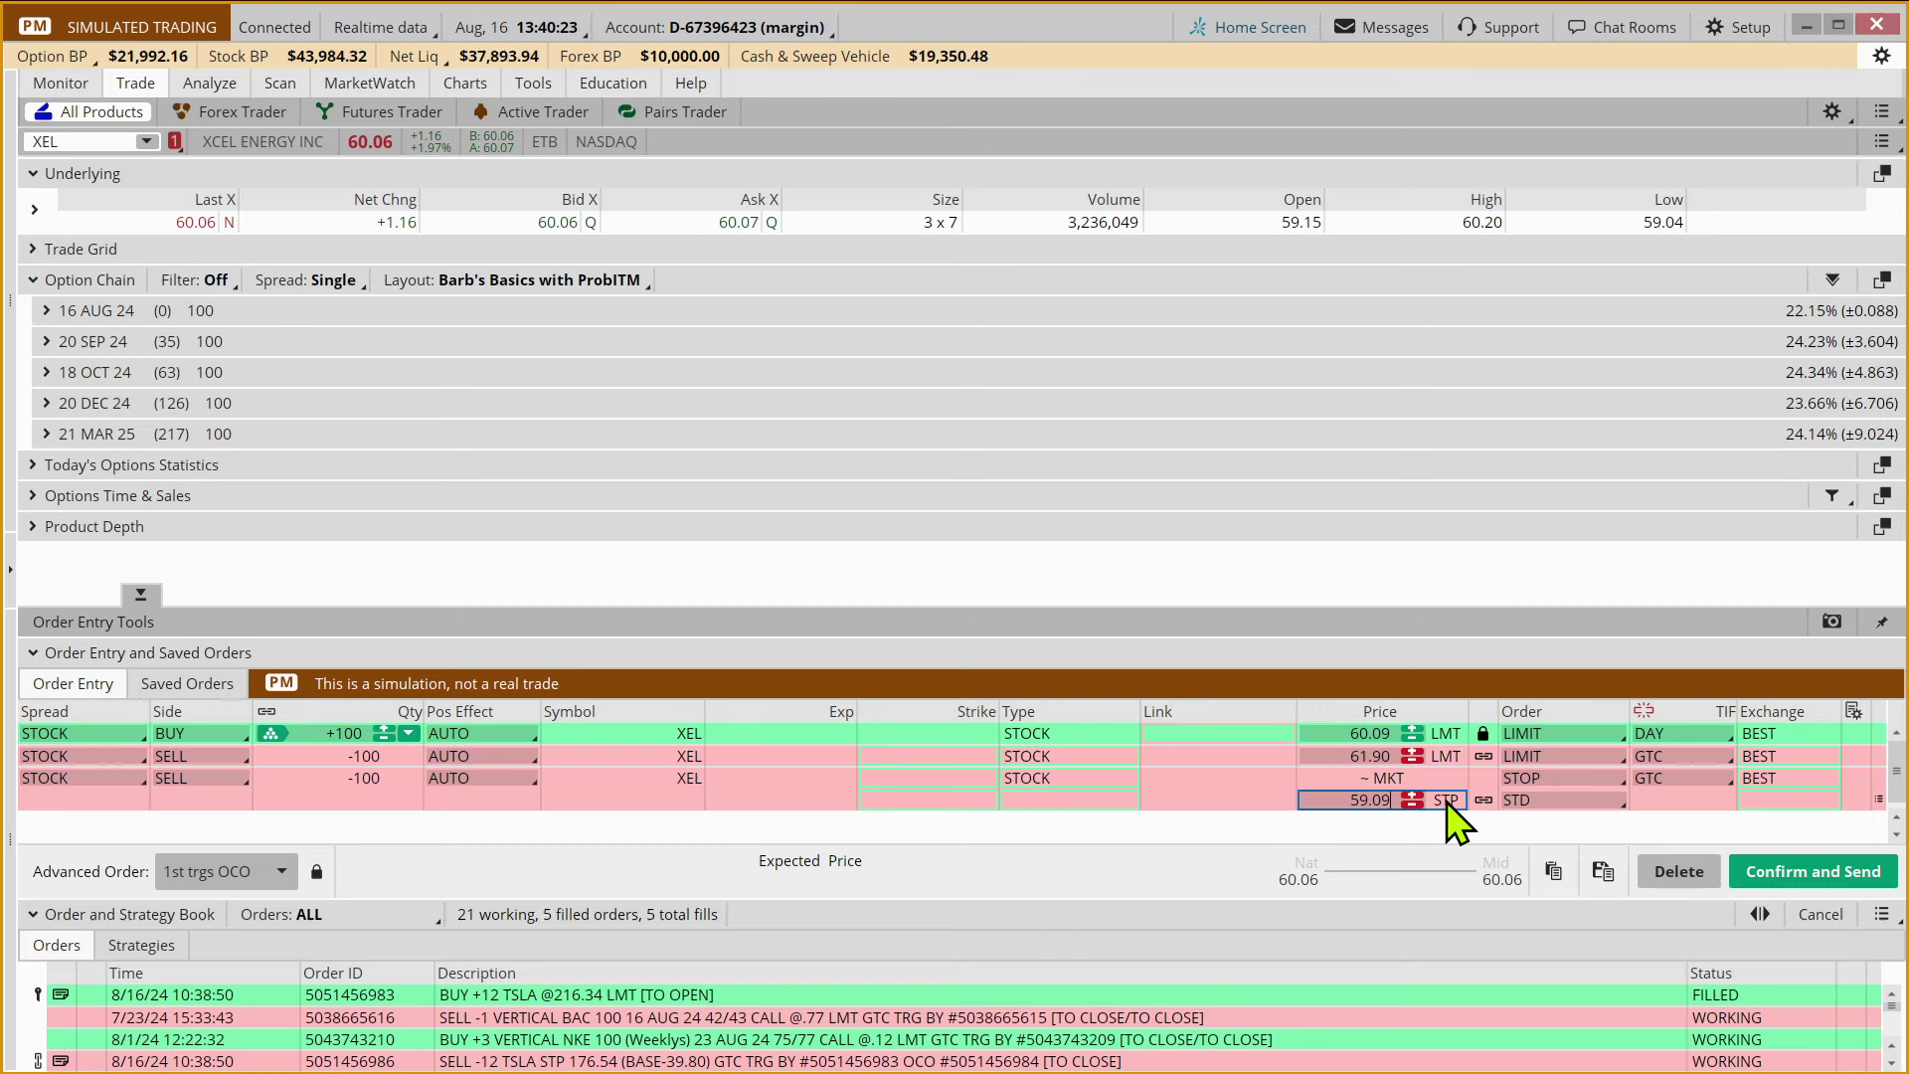
key("BackSpace")
key("BackSpace")
key("BackSpace")
type(".")
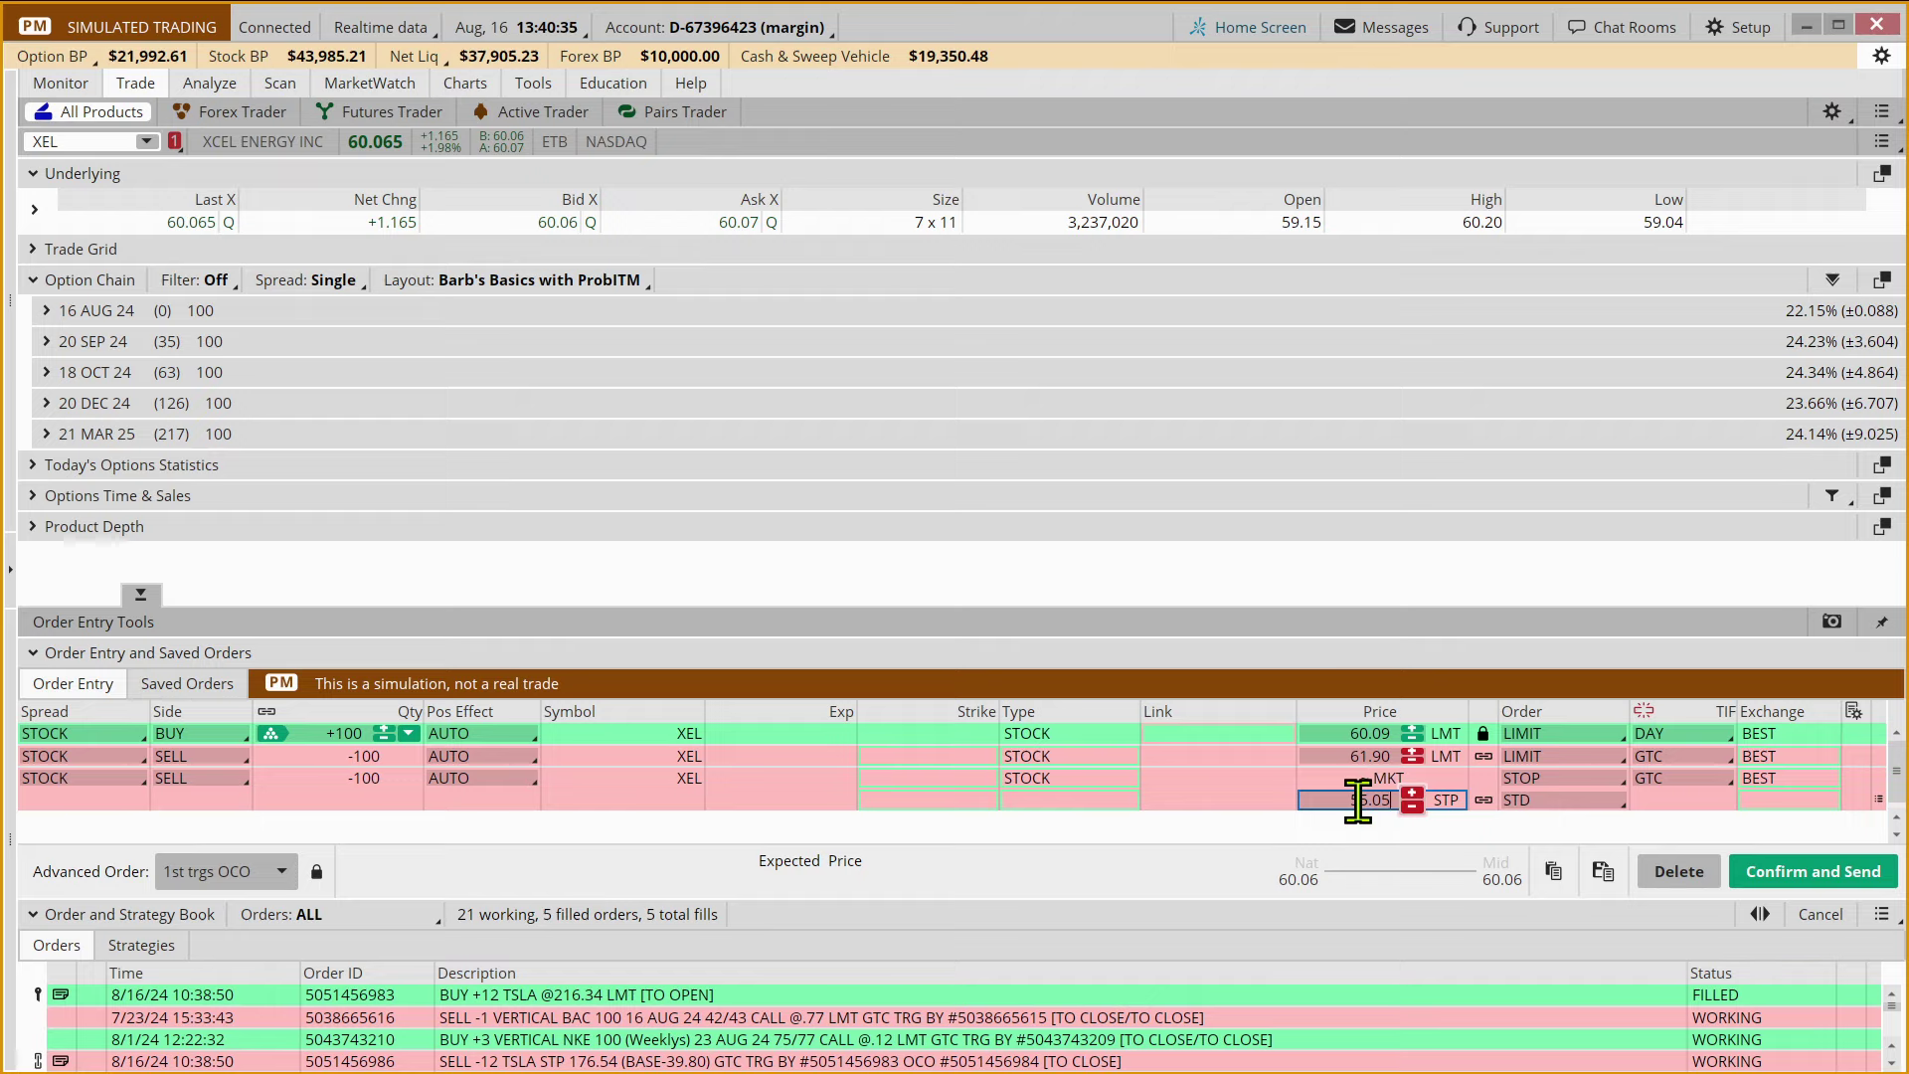
left_click(1758, 872)
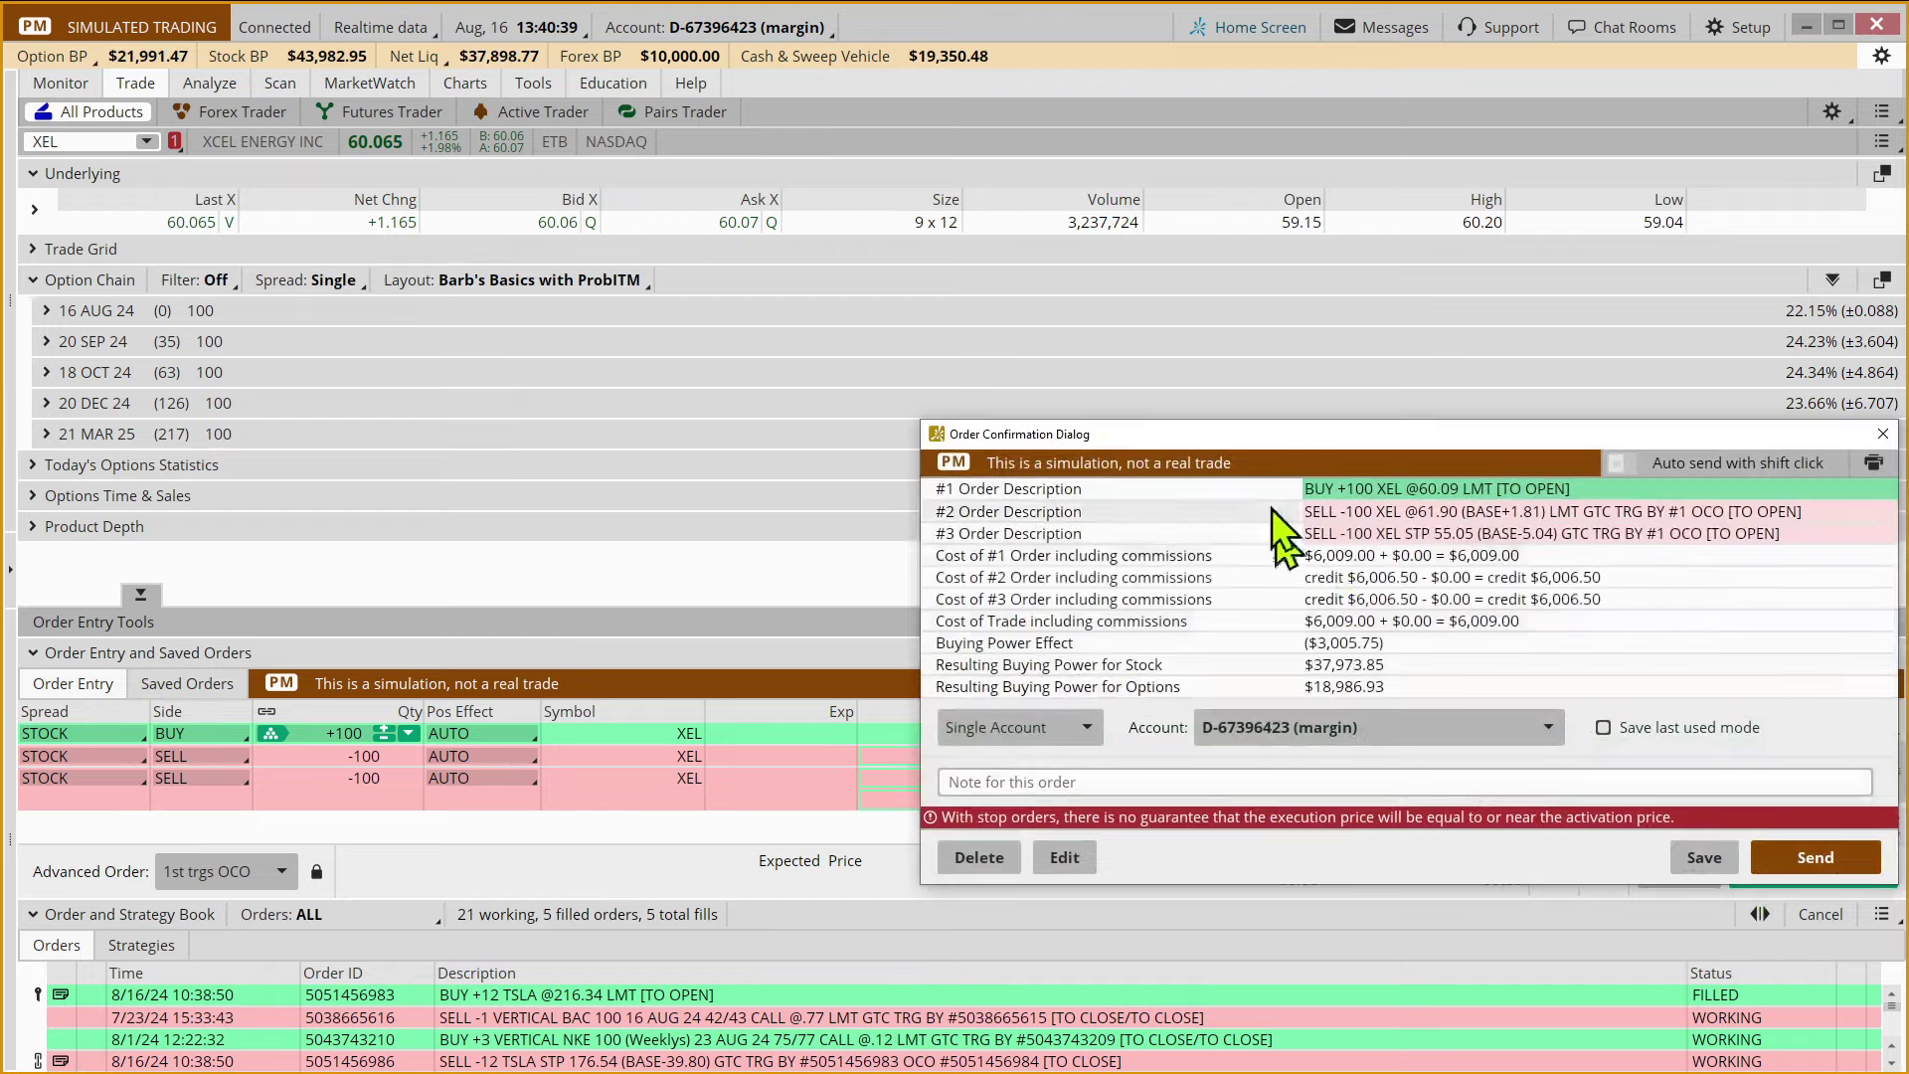
Unlock the XEL entry price at 60.05 so the bracket relinks, then review the order summary.
left_click_drag(1207, 433, 1074, 165)
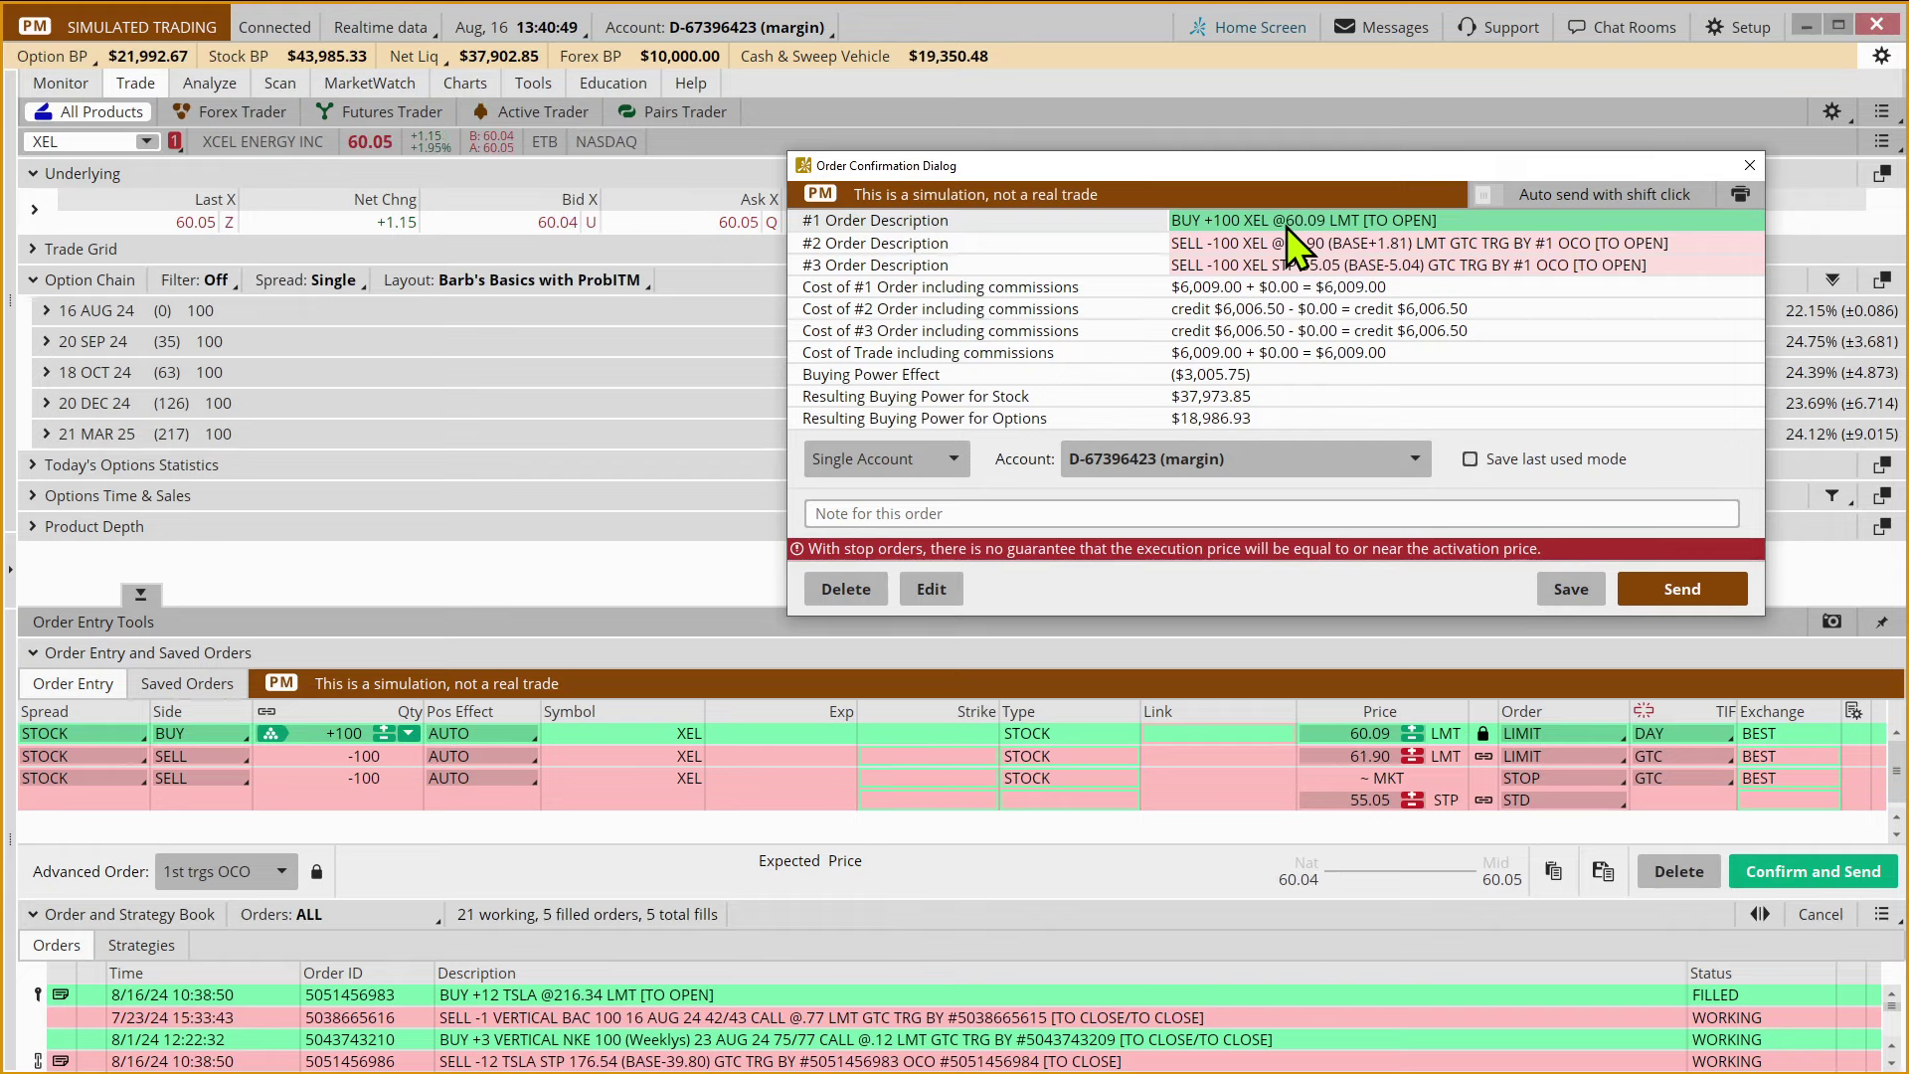
left_click(937, 597)
left_click(1481, 733)
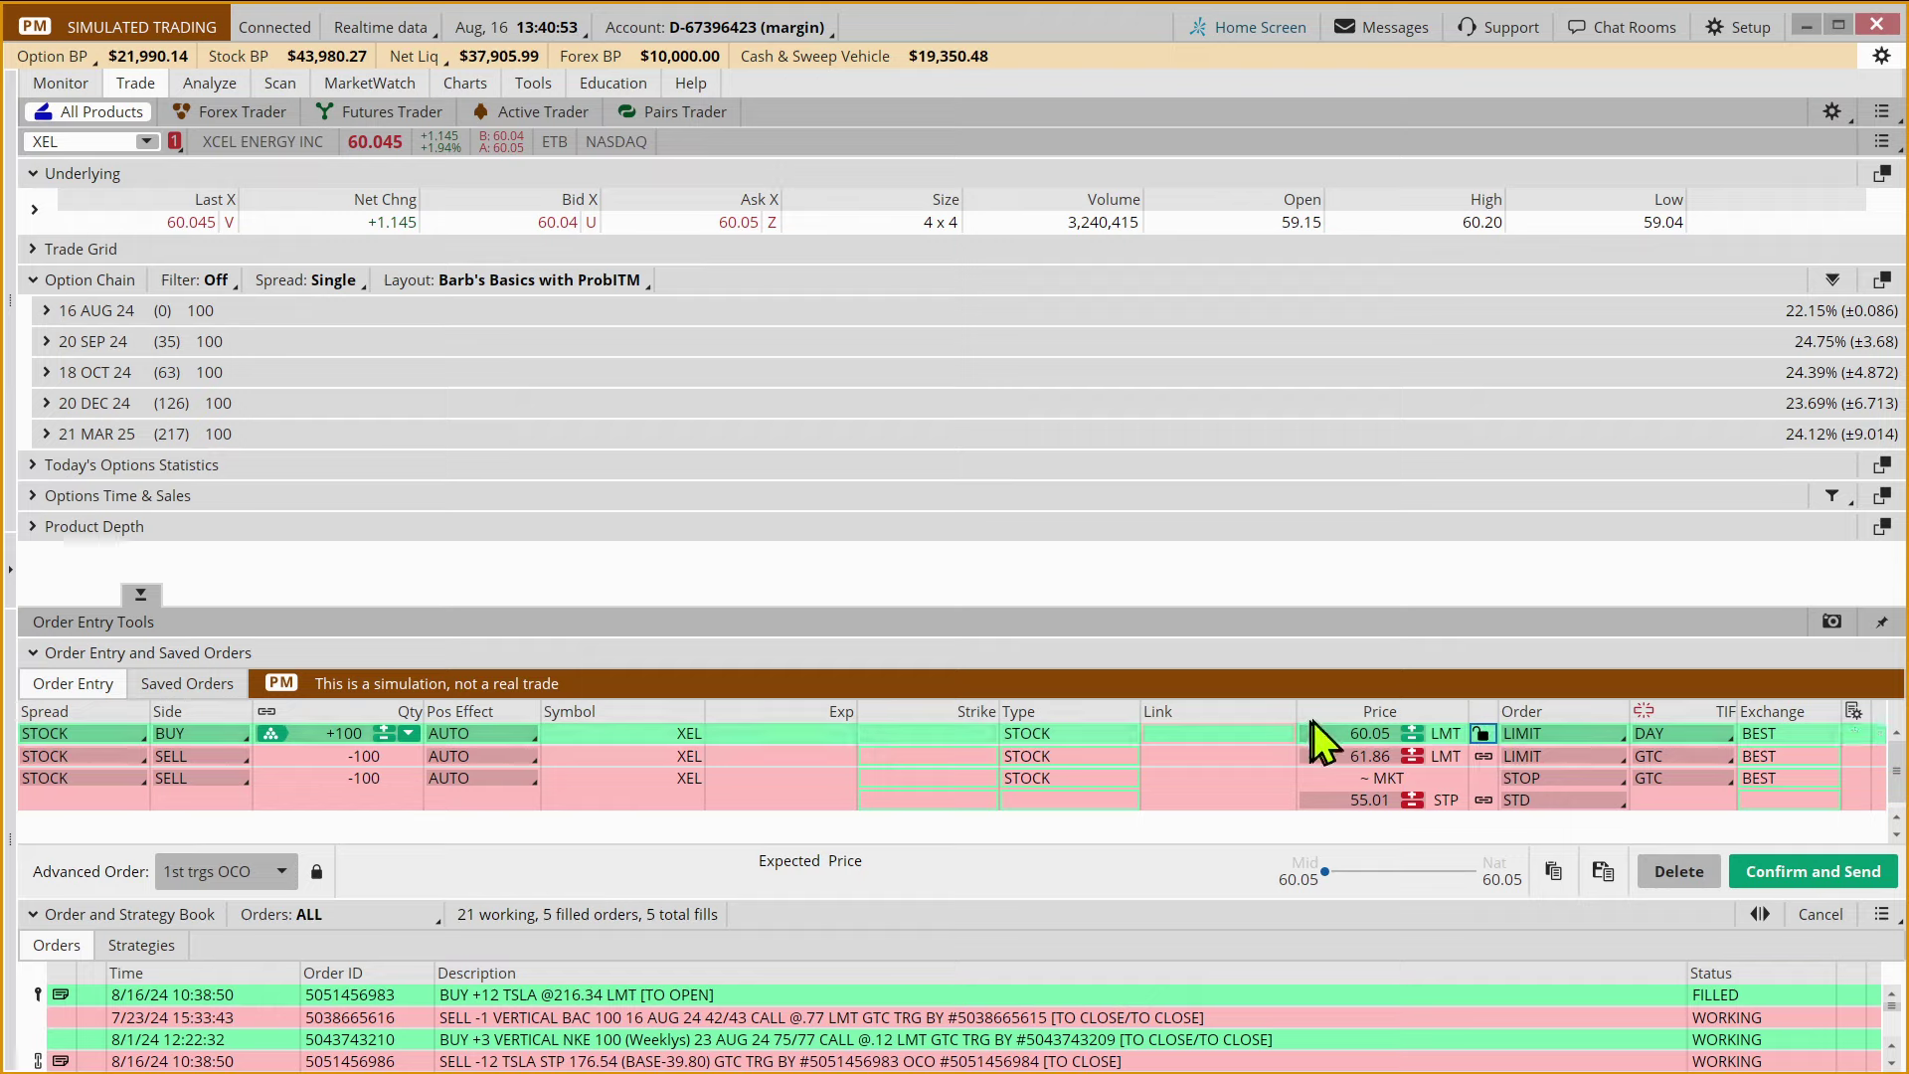
left_click(1809, 867)
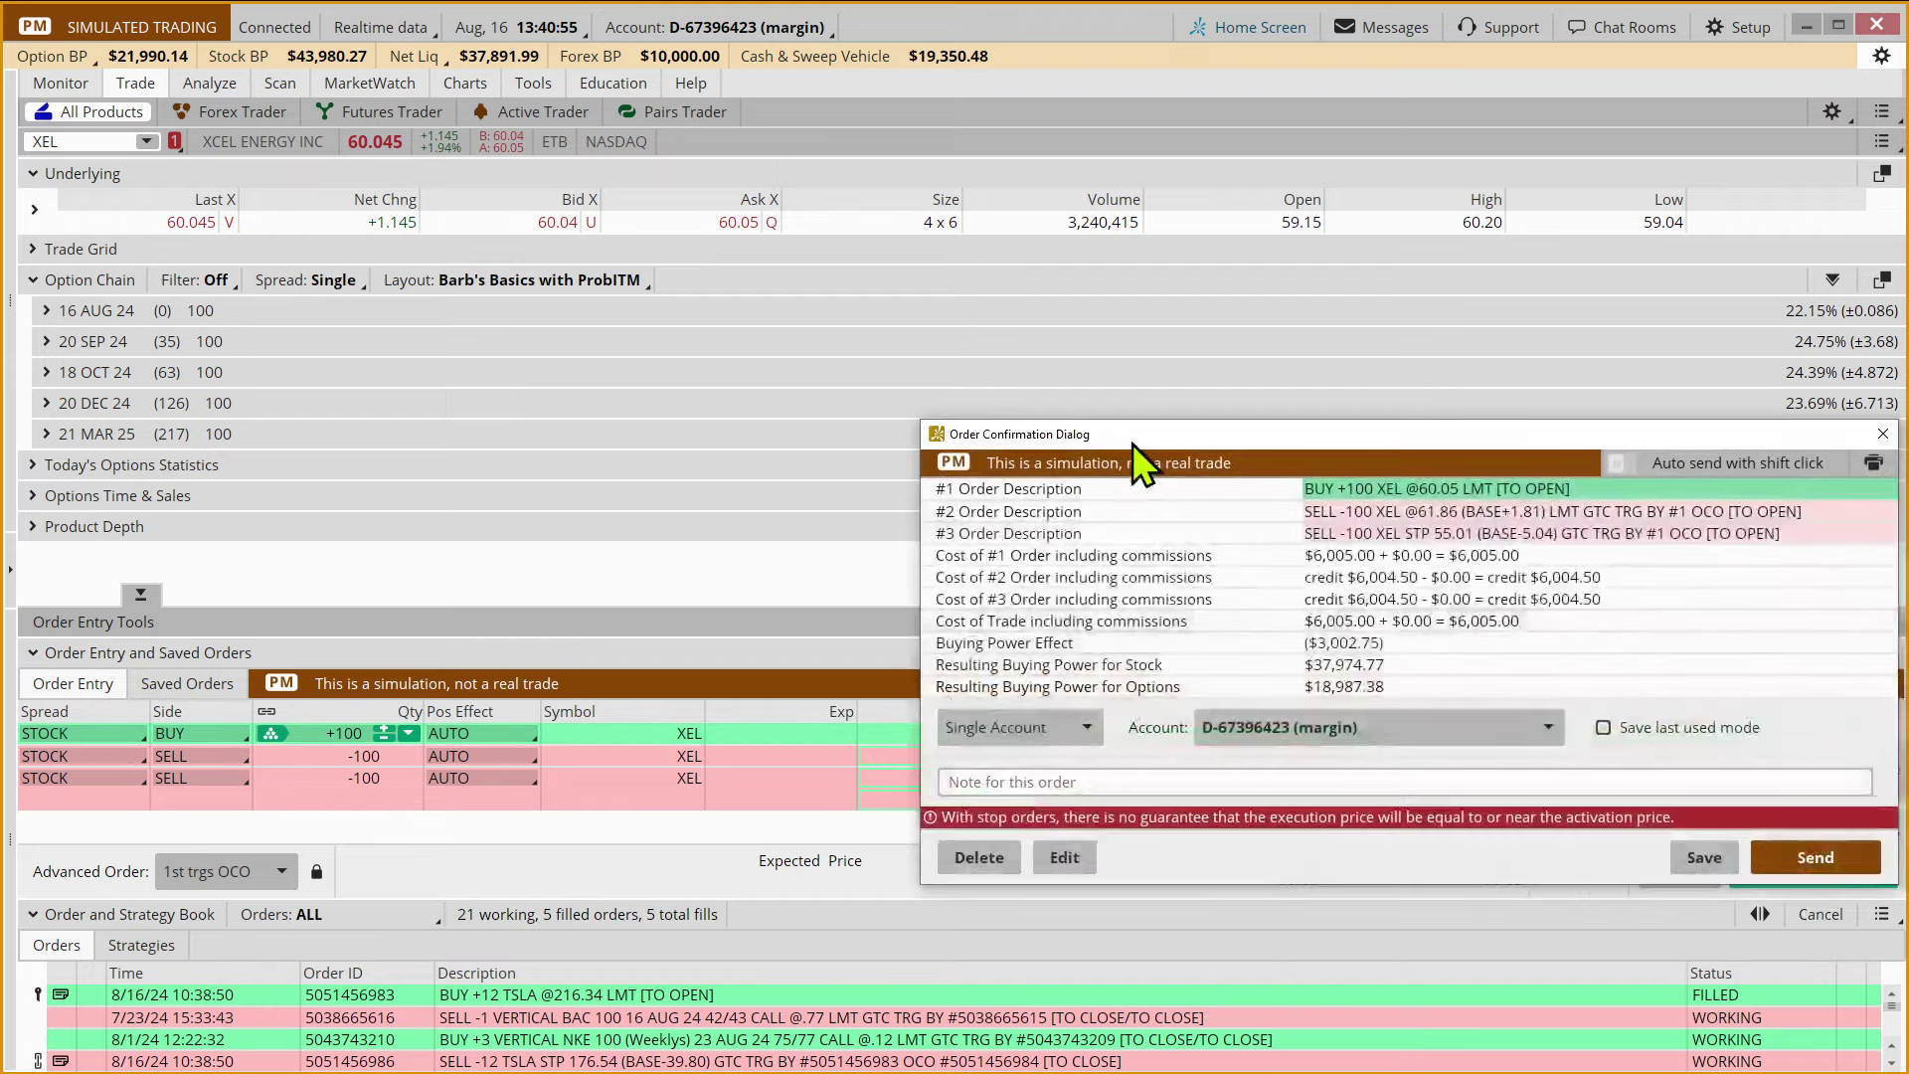
left_click_drag(1204, 438, 1054, 184)
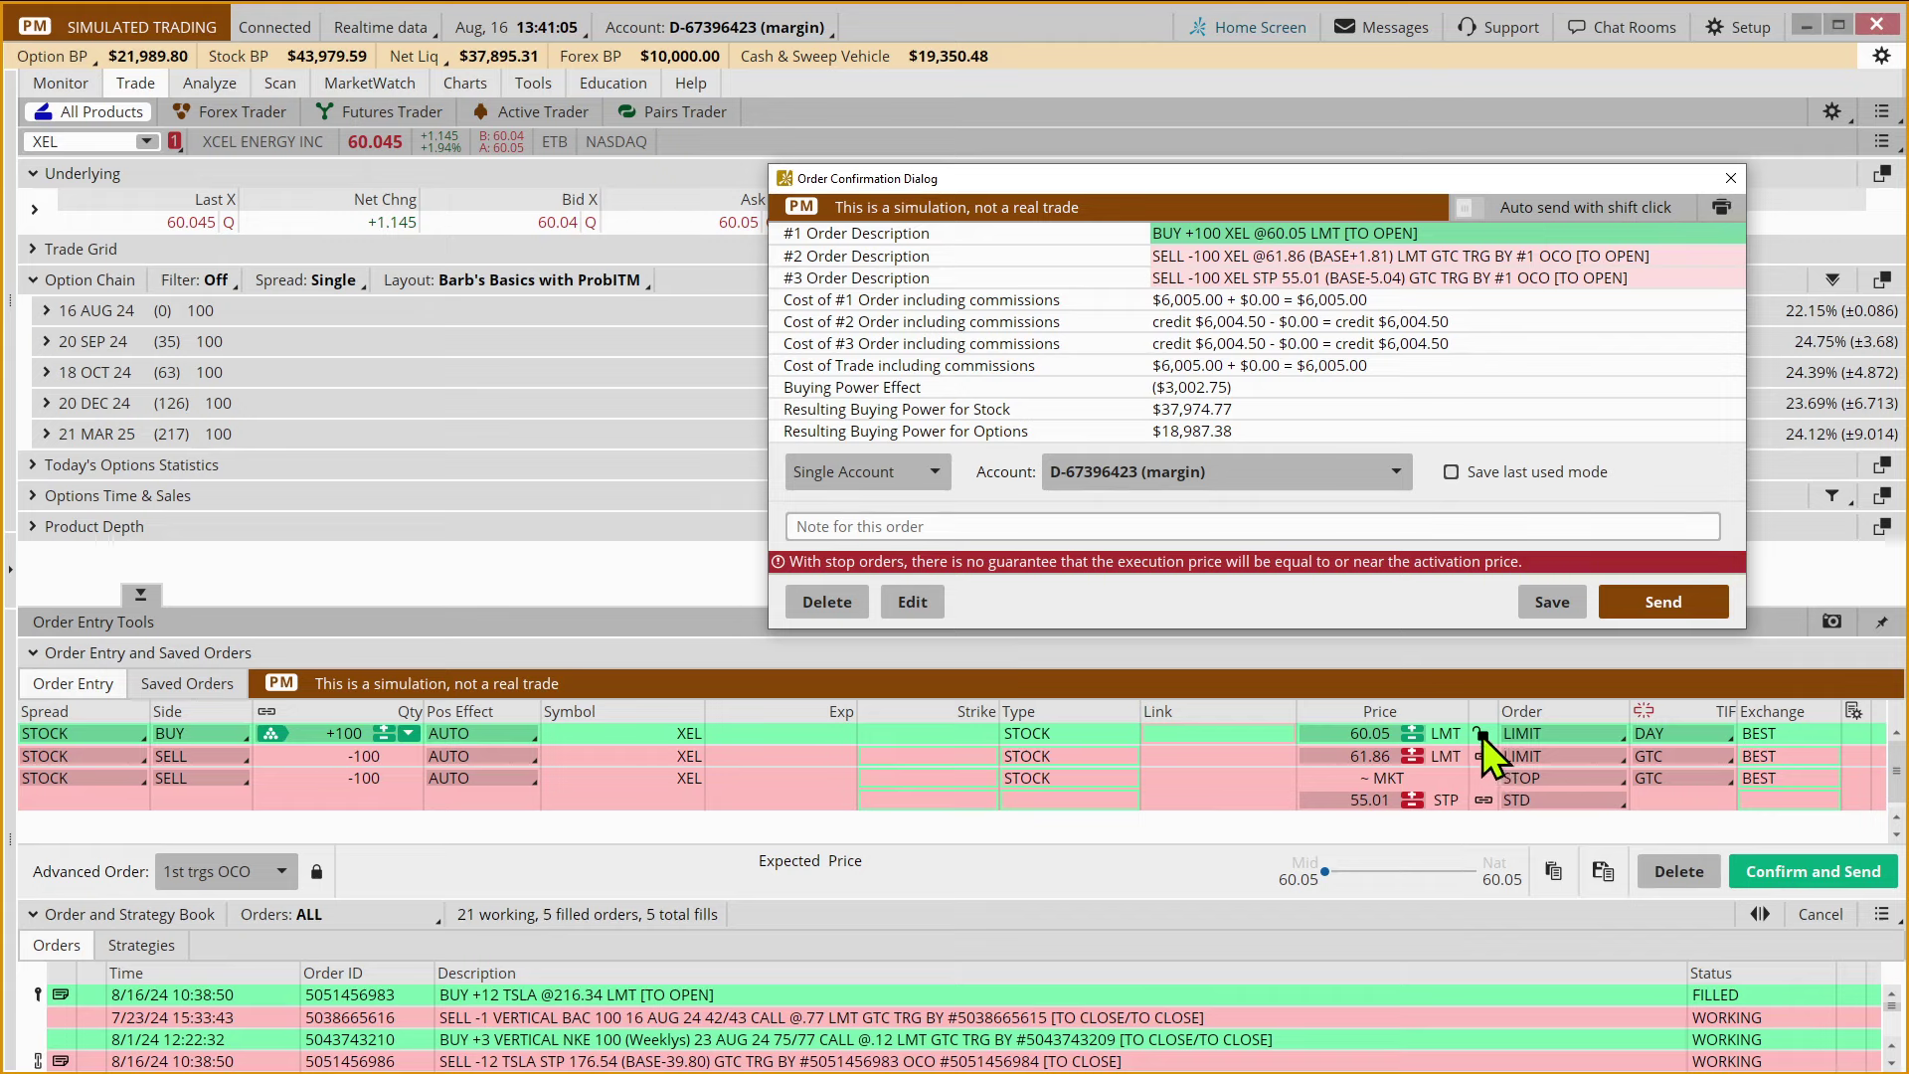
Change the XEL bracket's sell limit target to 61.90 and stop to 55.05.
left_click(923, 605)
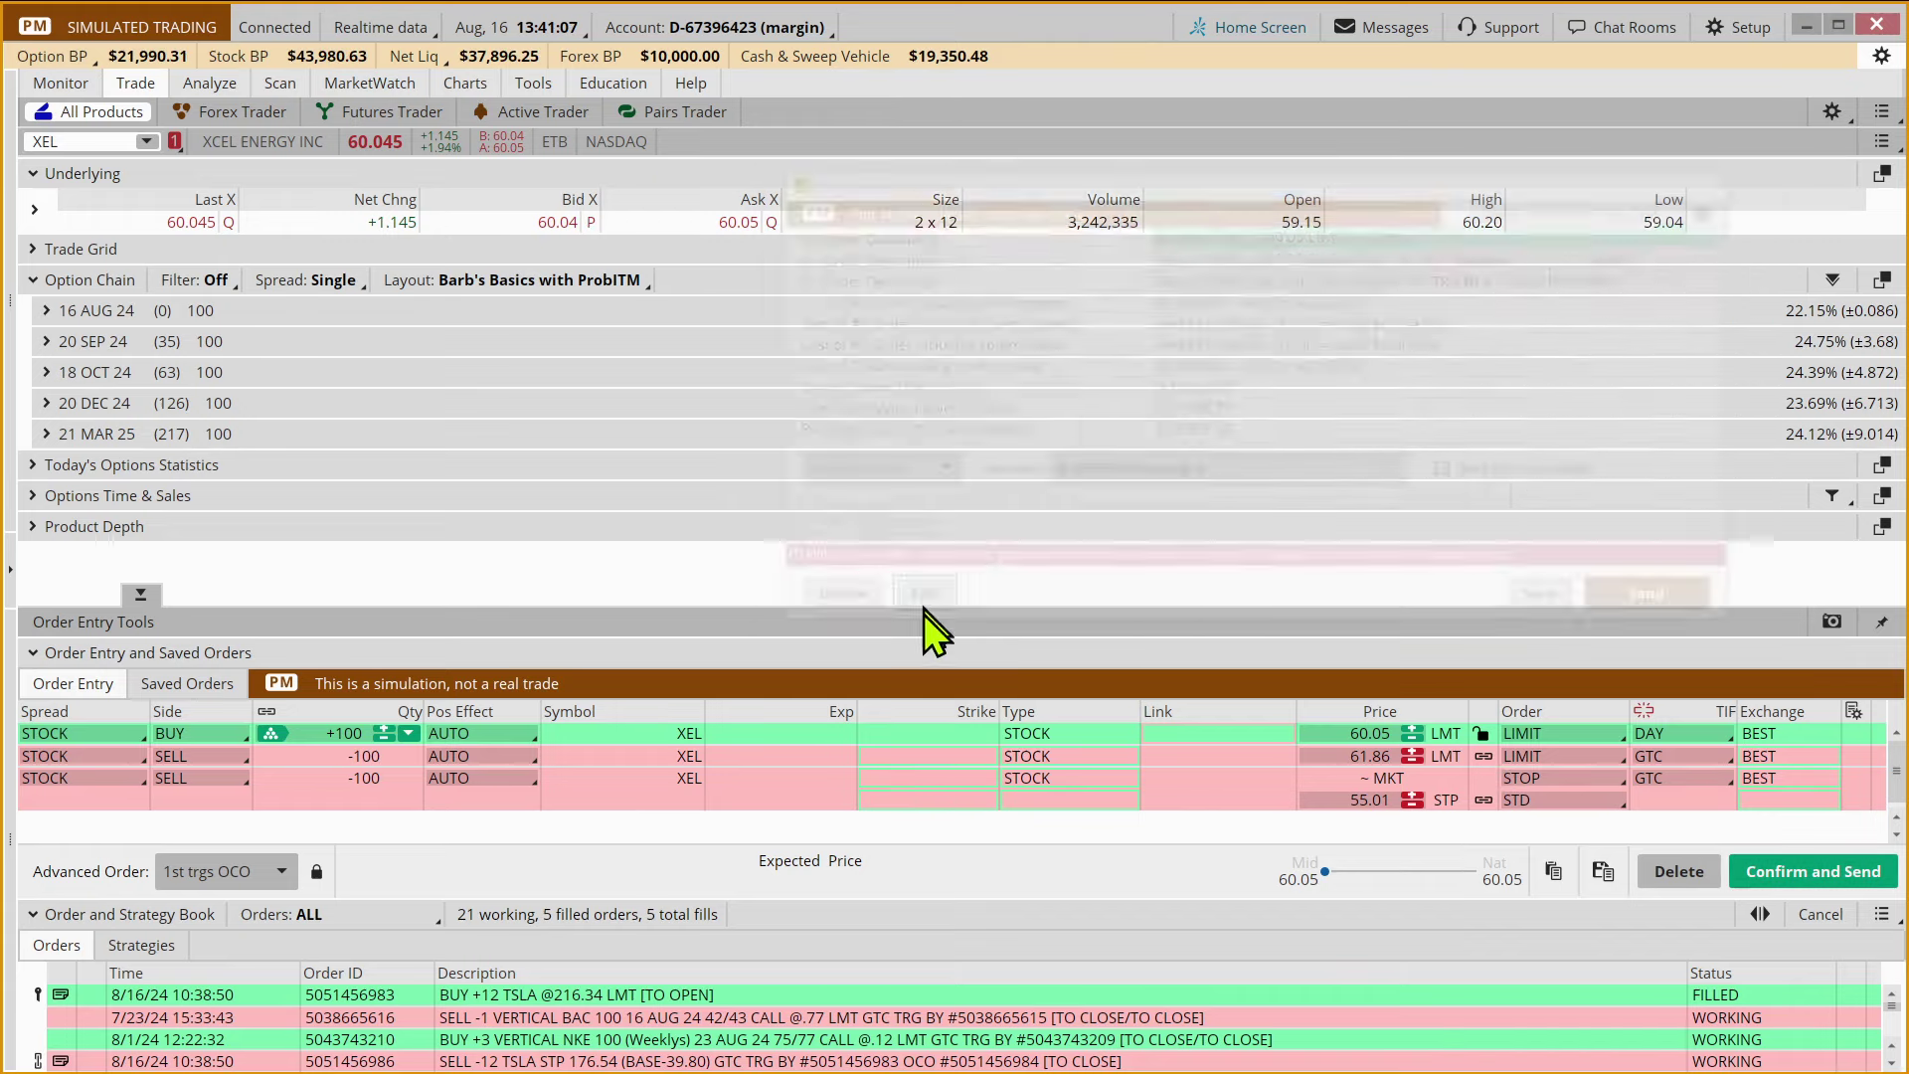
left_click(1388, 755)
key("BackSpace")
type("90")
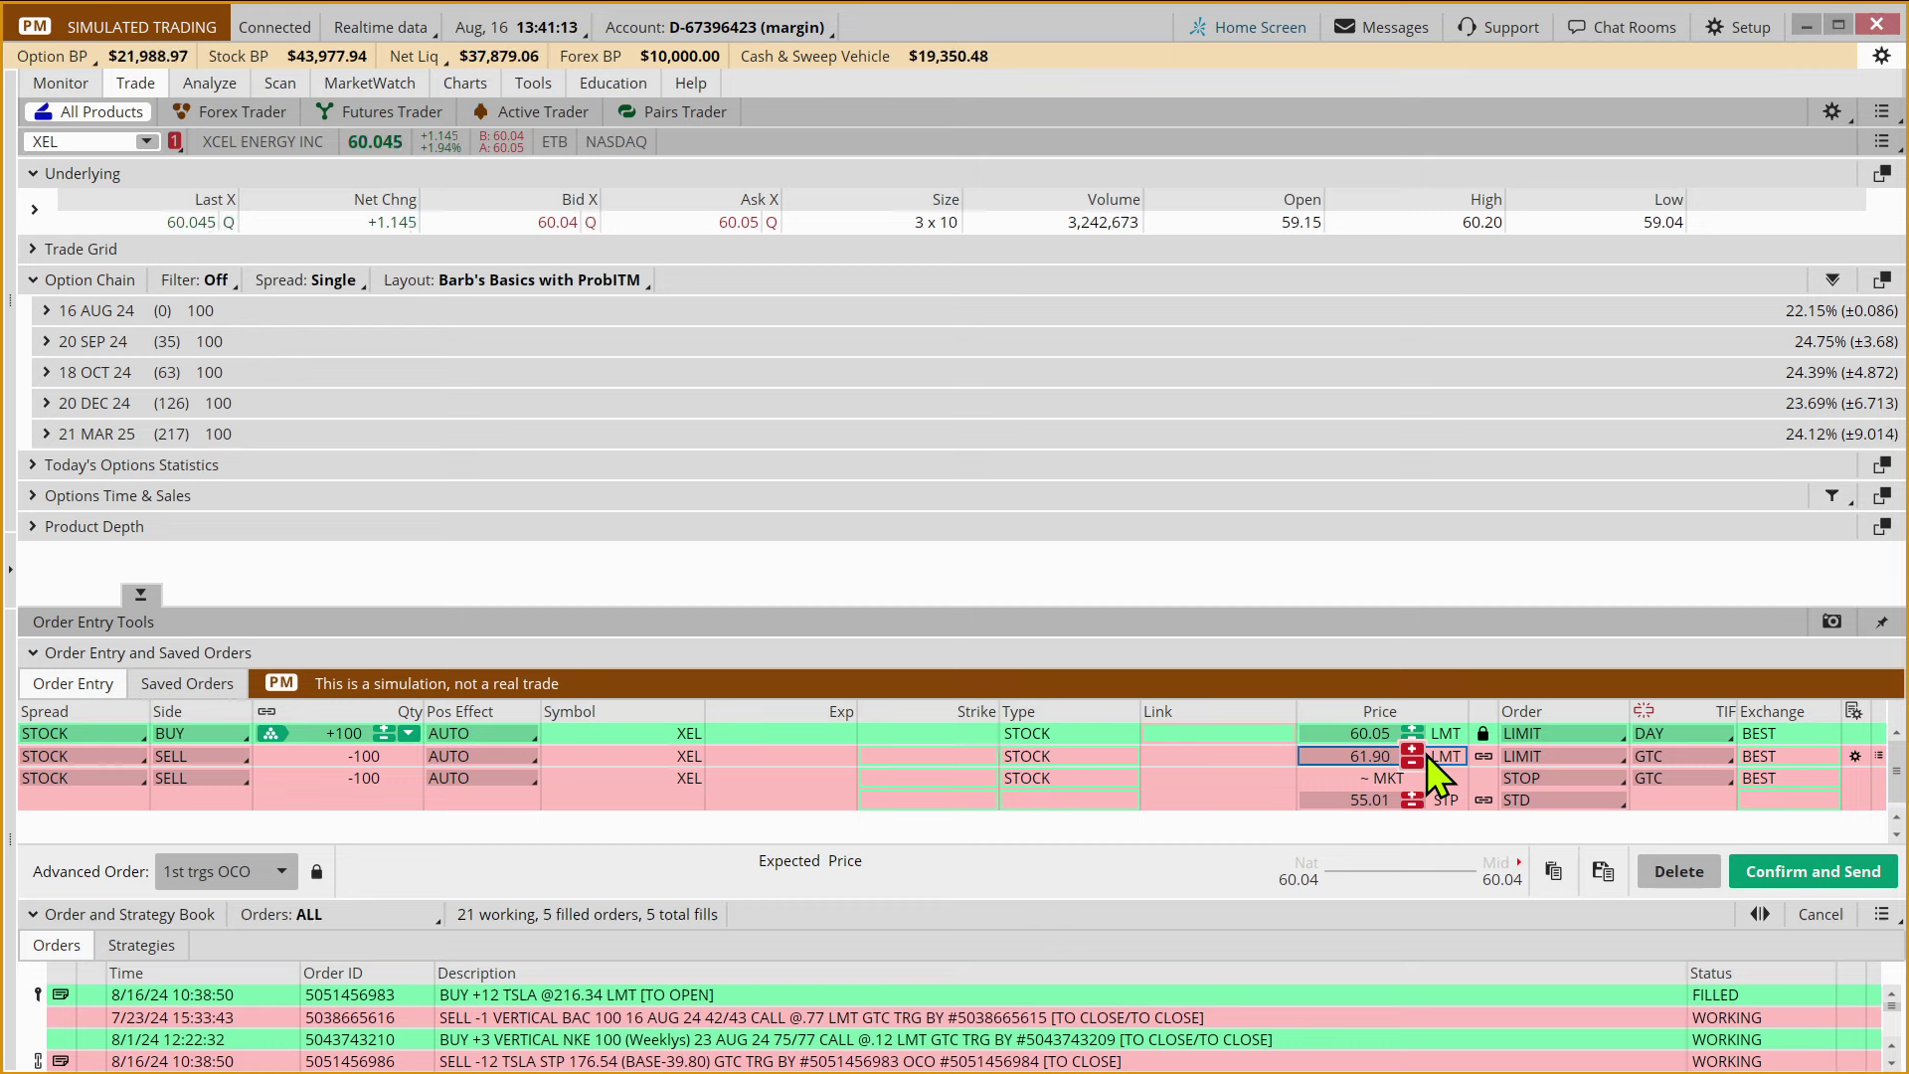
left_click(1377, 801)
type("55.05")
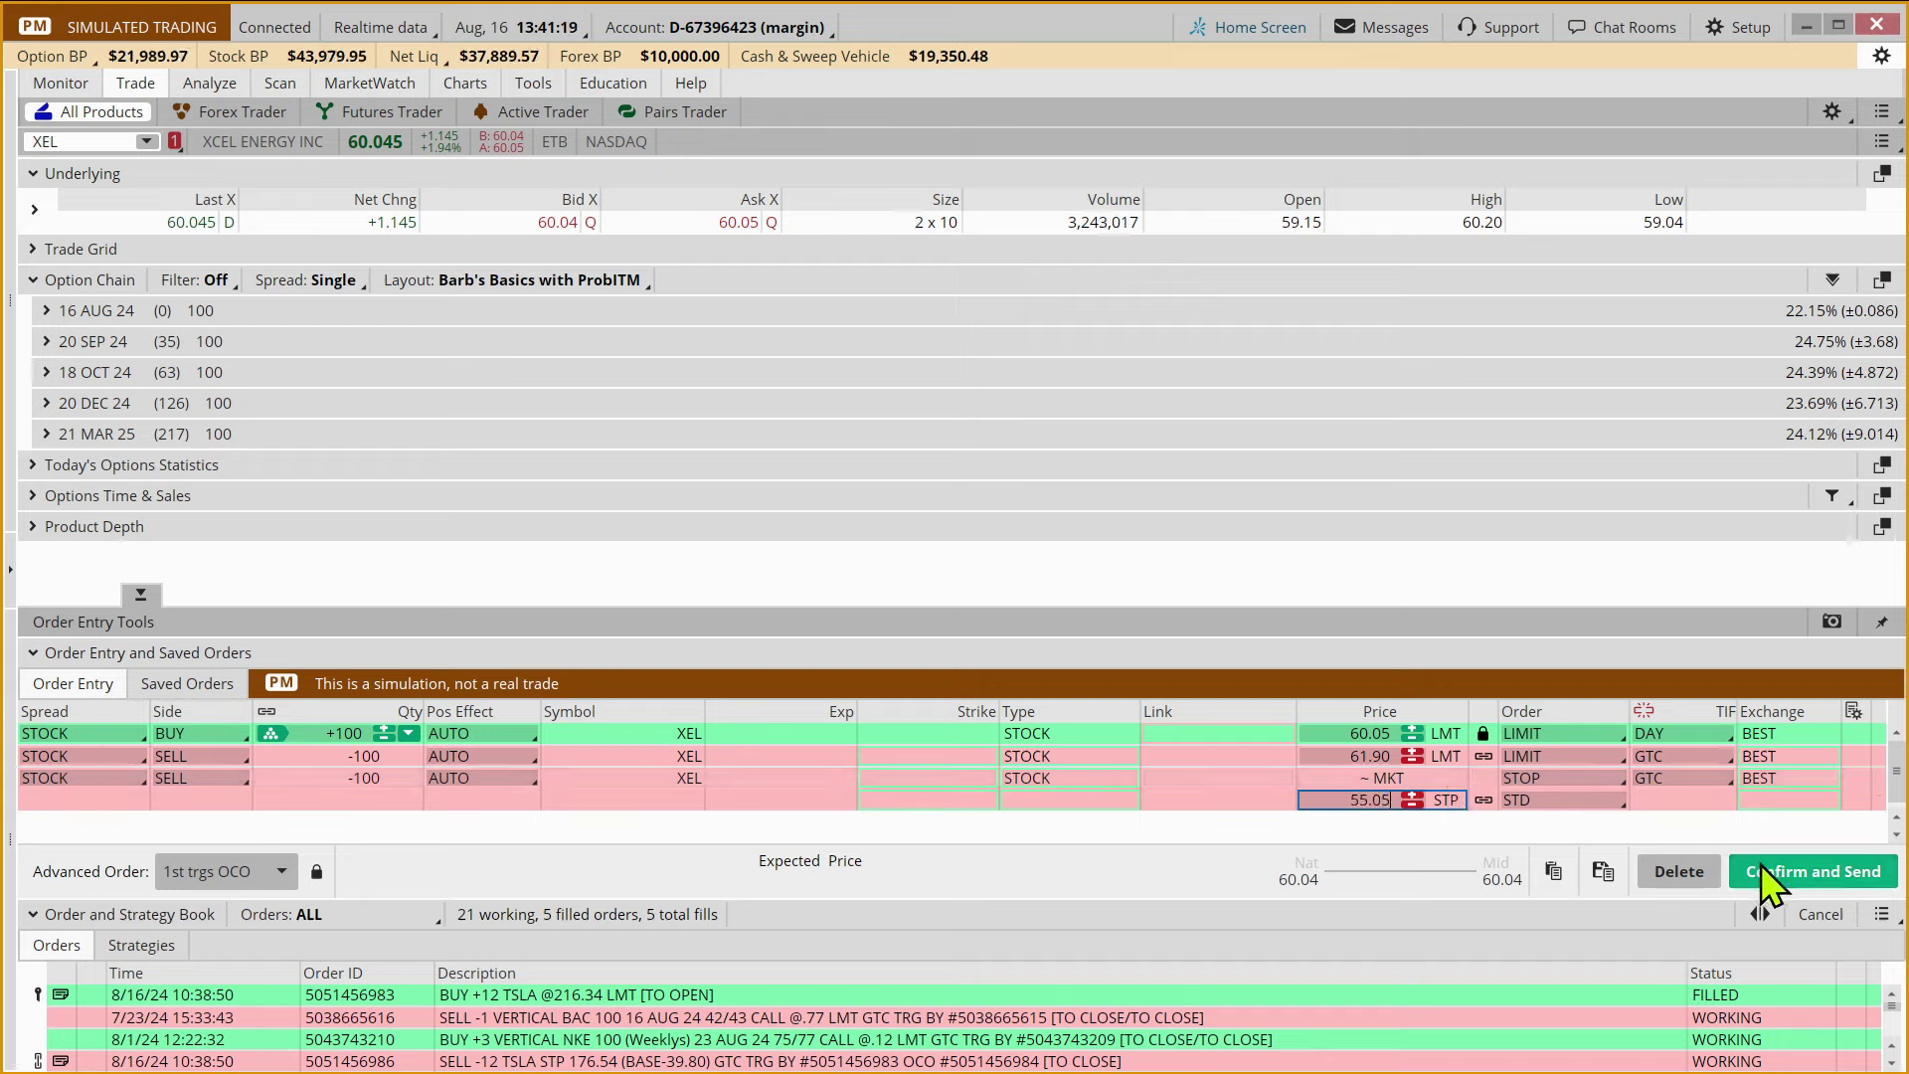
Confirm the XEL buy-100 bracket and send it to the Stocks with Targets account.
left_click(1780, 868)
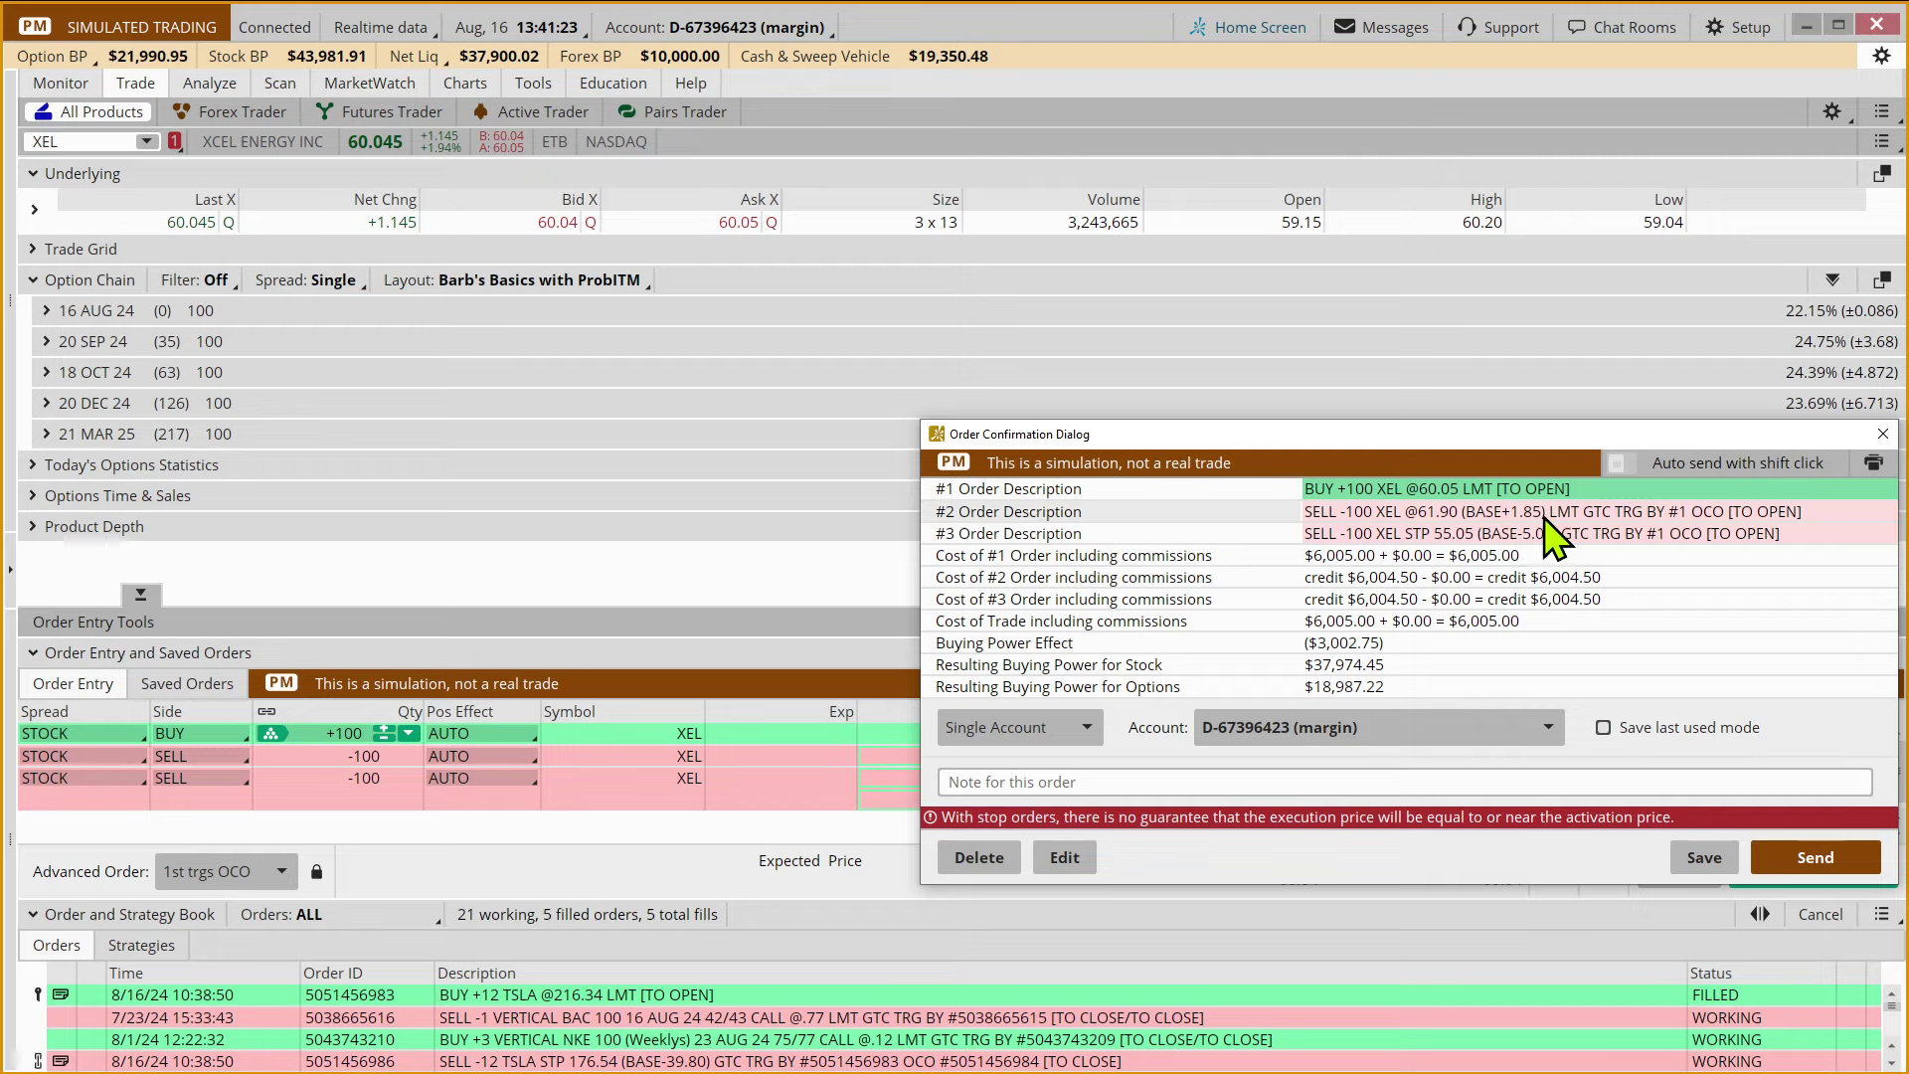
left_click_drag(1418, 439, 1261, 310)
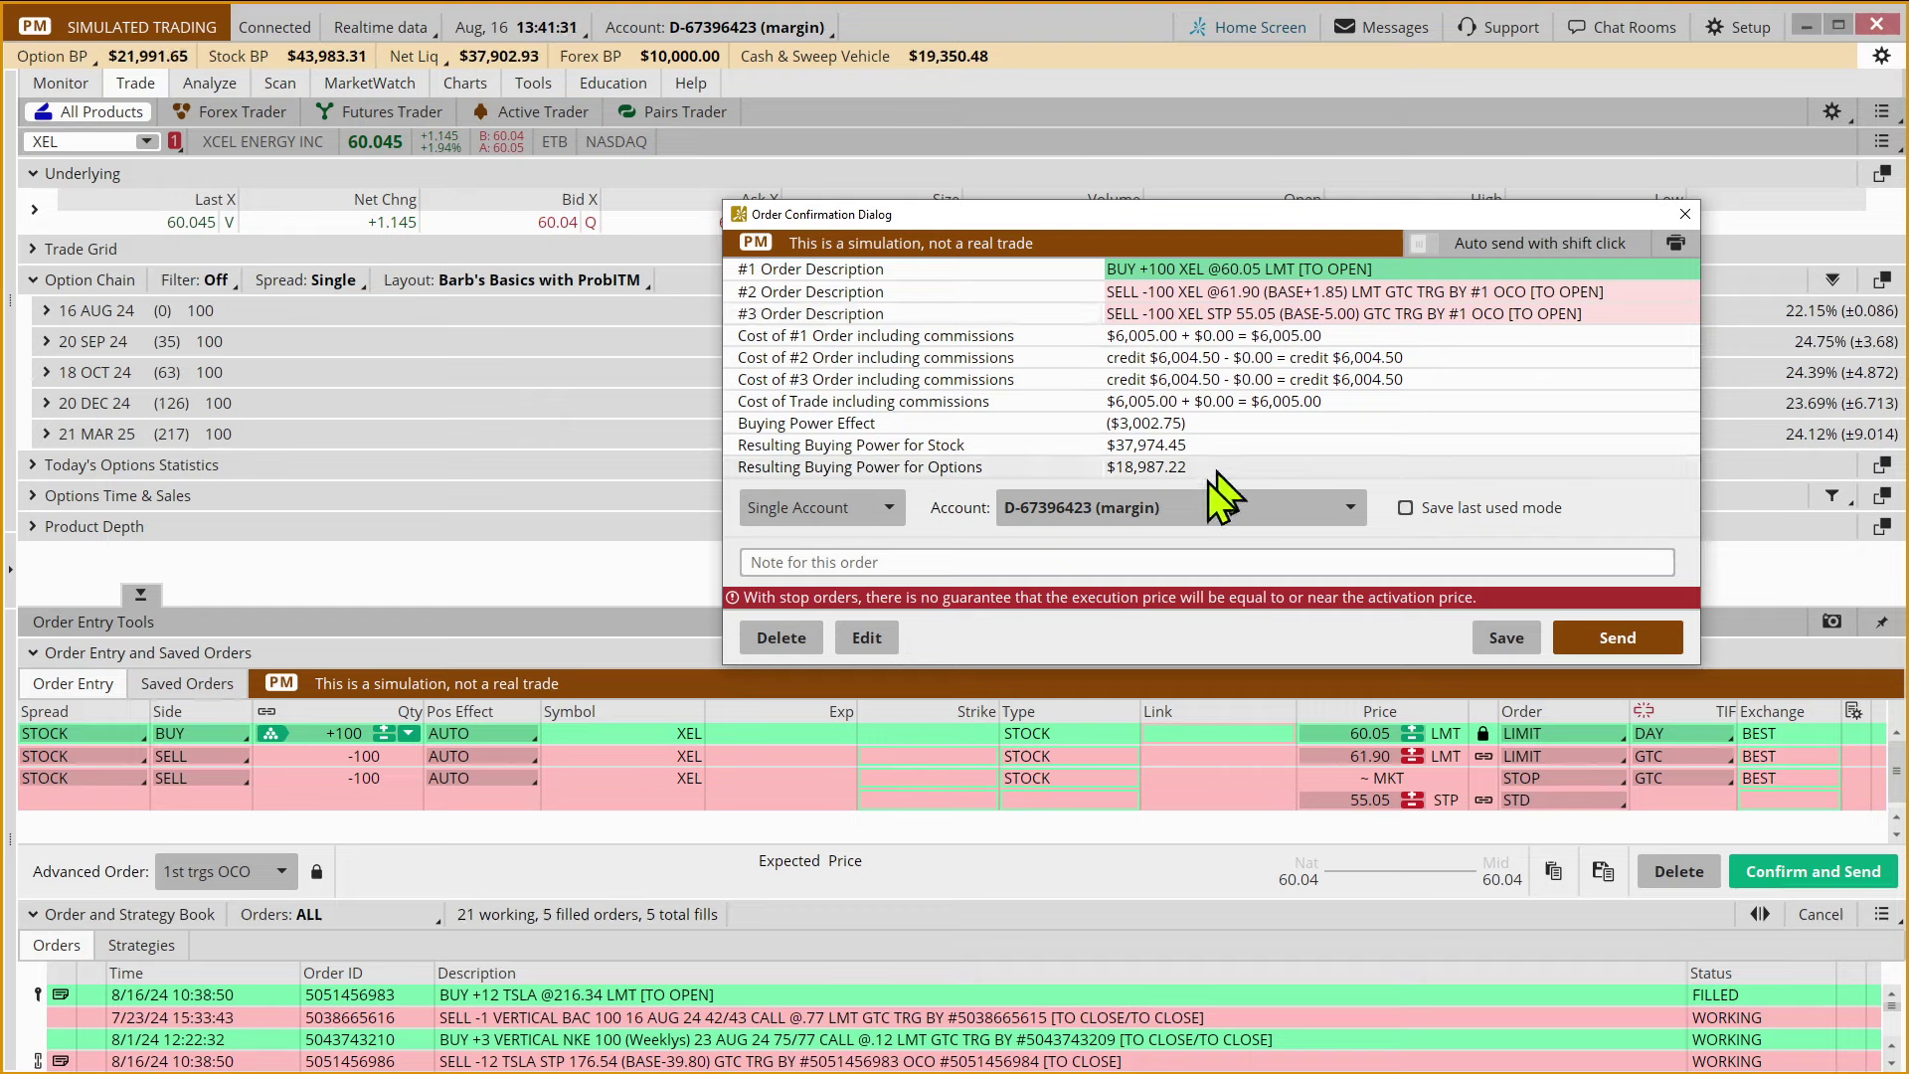
left_click(1193, 510)
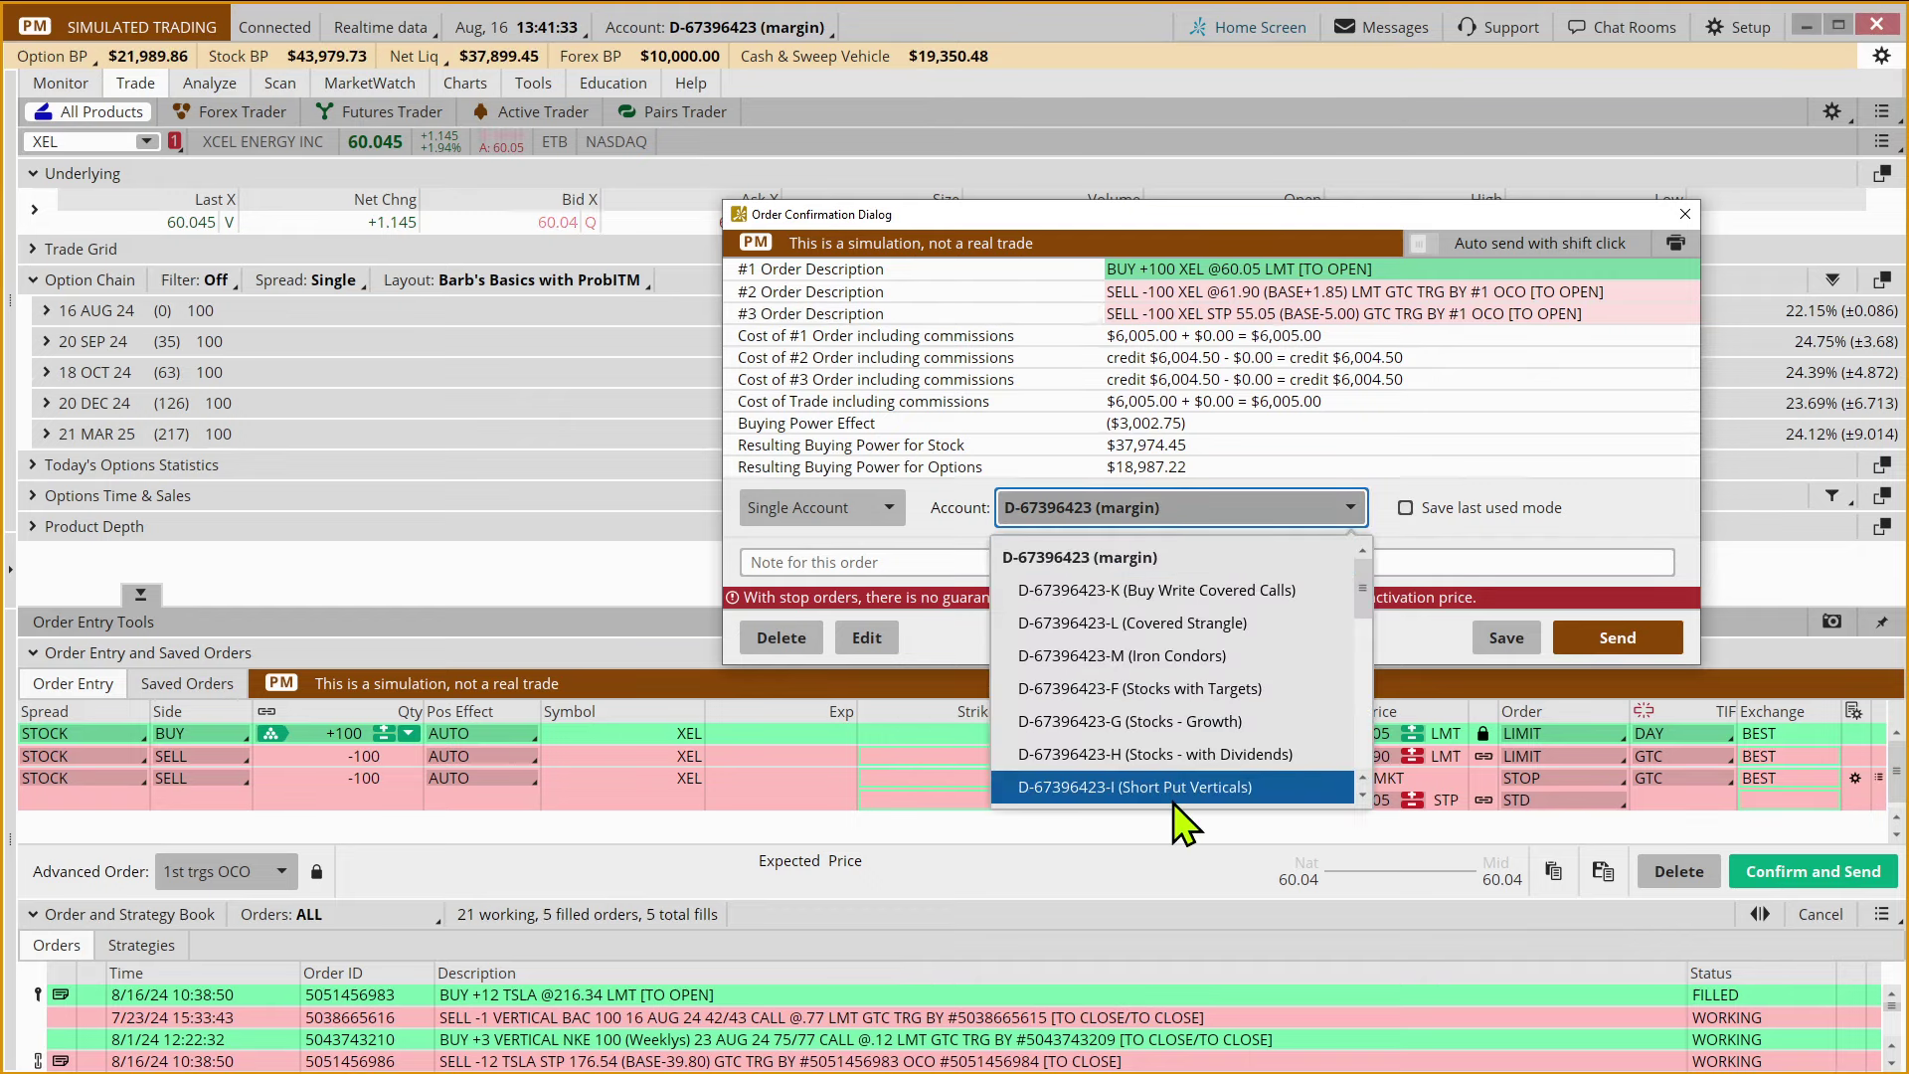
left_click(1195, 686)
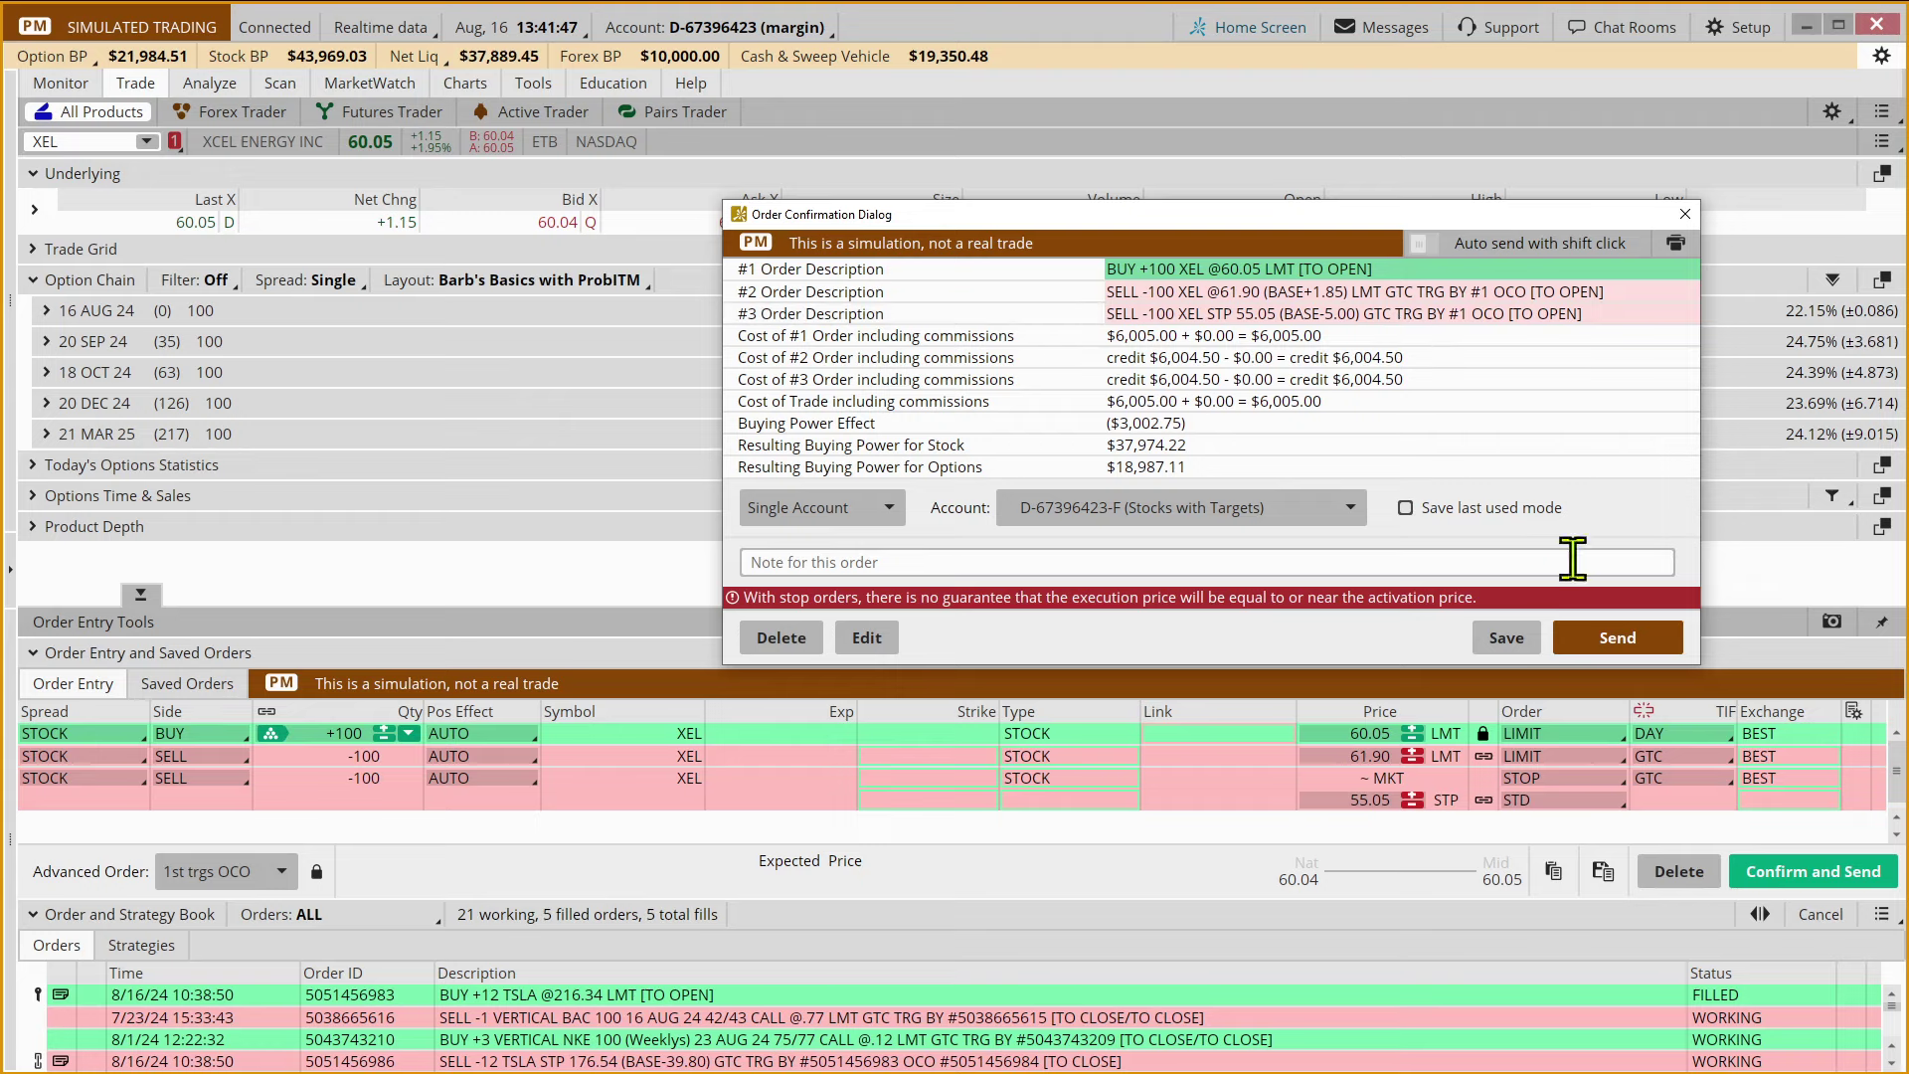
left_click(1603, 636)
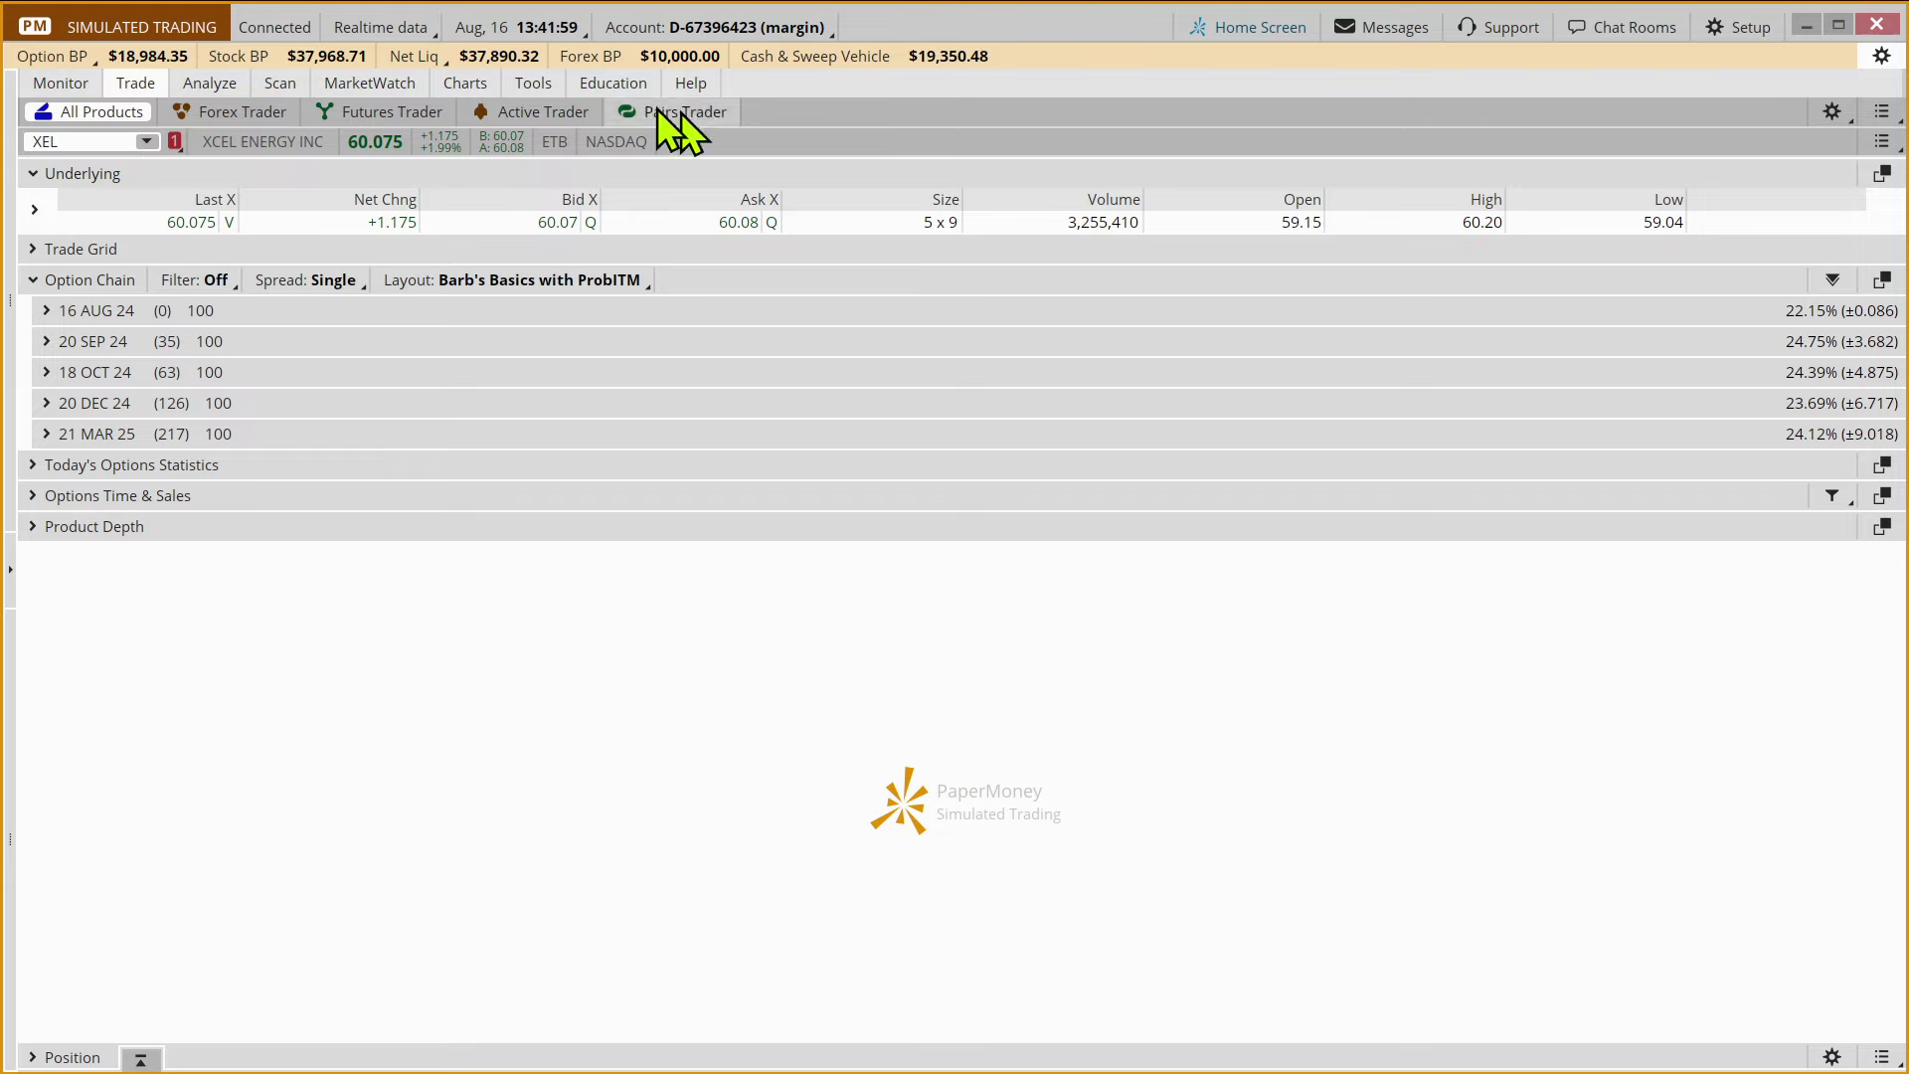
Return to the XEL daily chart with its Target $61.9 and Stop $55.05 lines.
left_click(480, 83)
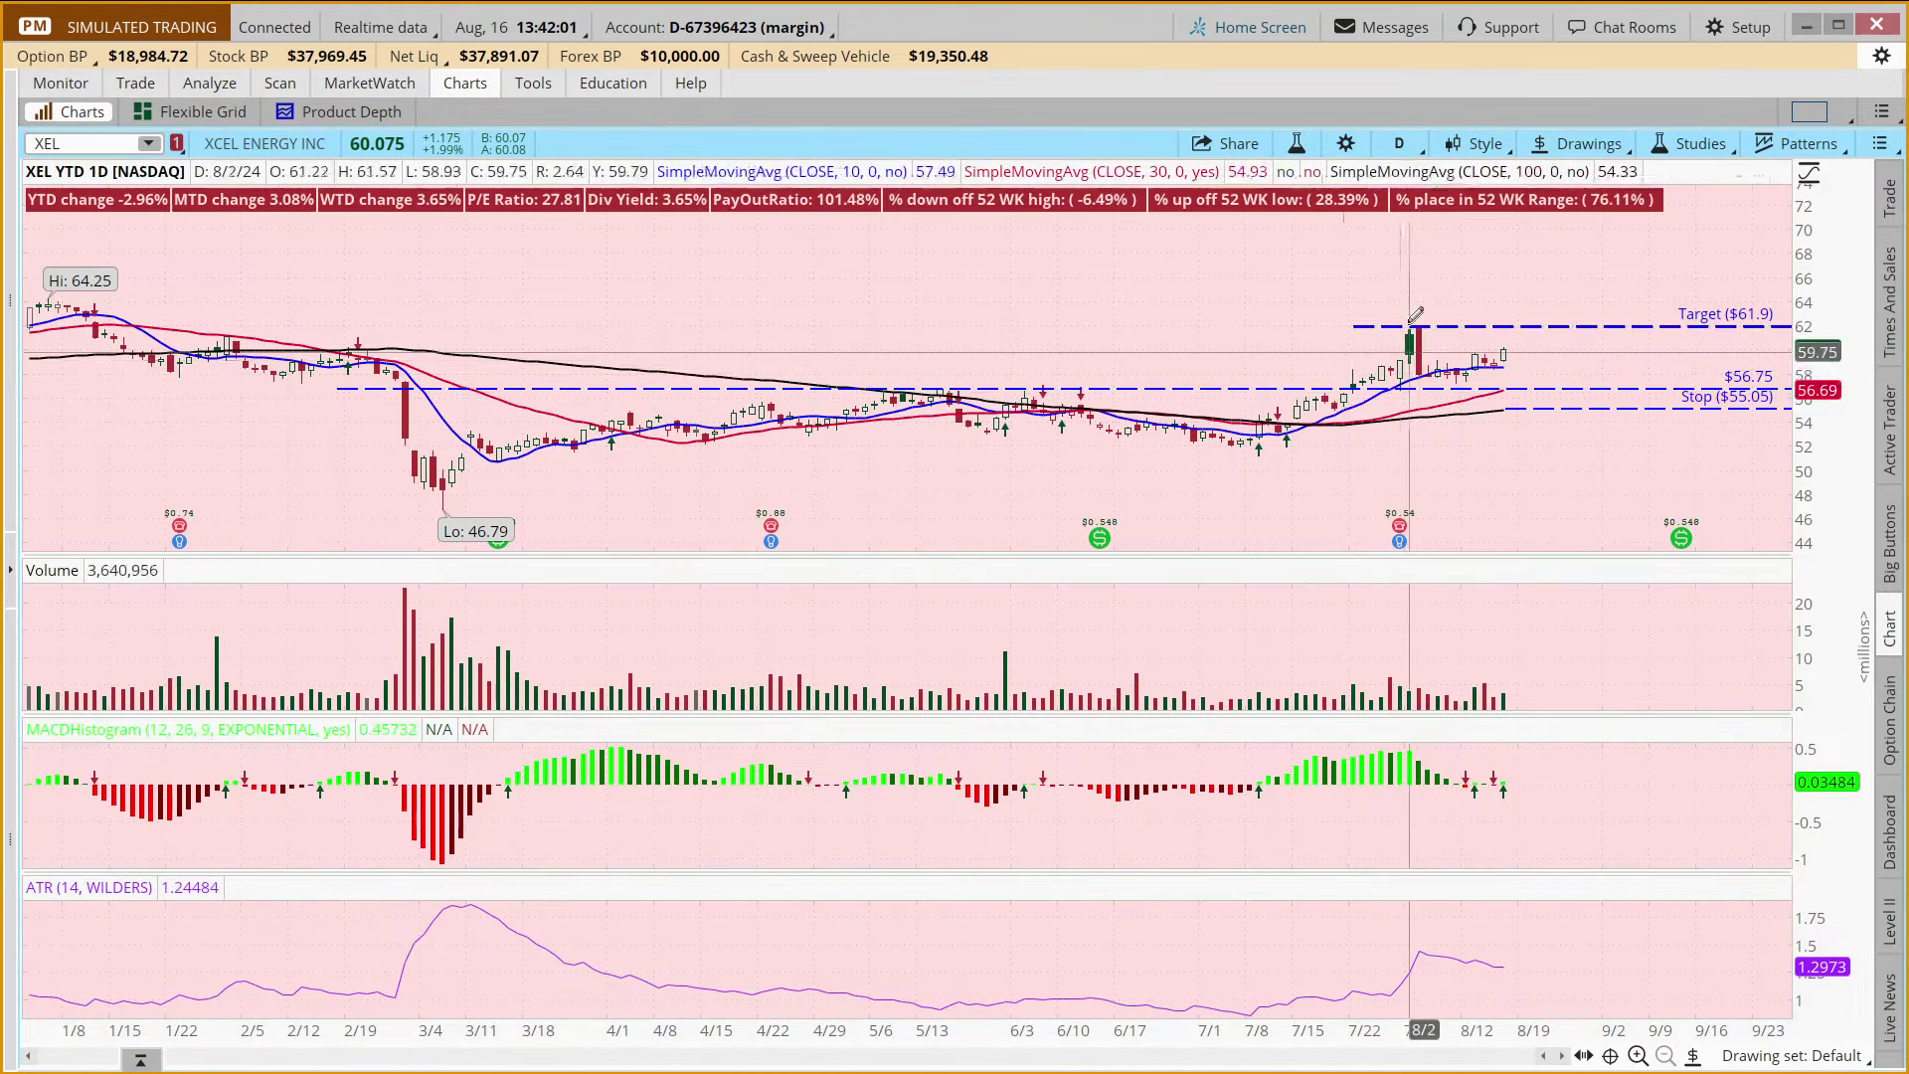